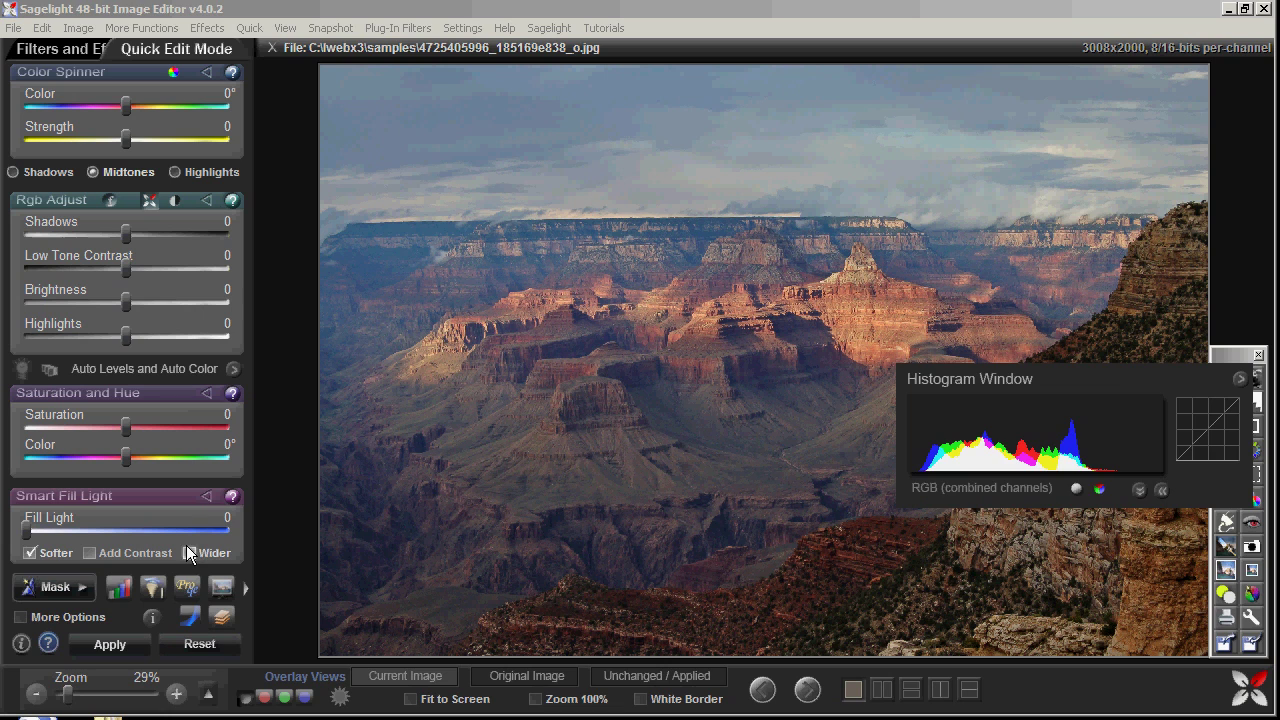
Open the Curves window and pull the RGB curve down to about 81 in, 41 out
{"action": "left_click", "coordinate": [118, 588]}
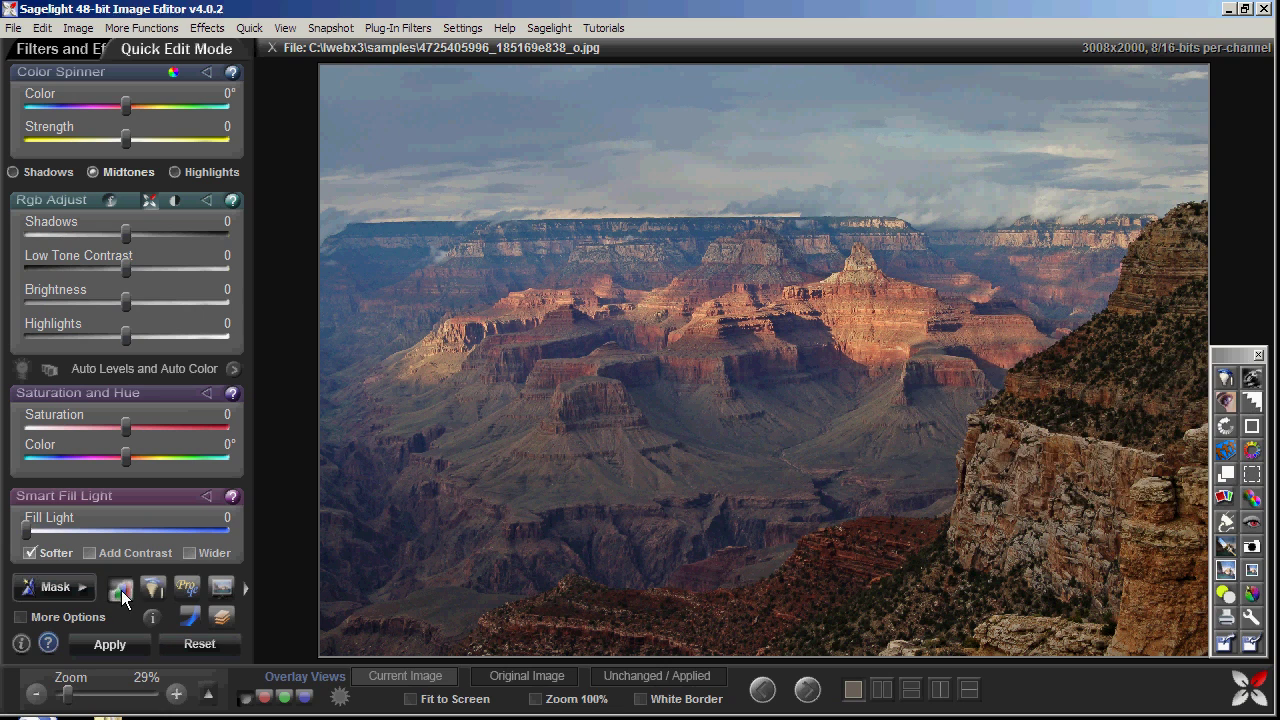
{"action": "left_click", "coordinate": [73, 32]}
{"action": "left_click", "coordinate": [196, 617]}
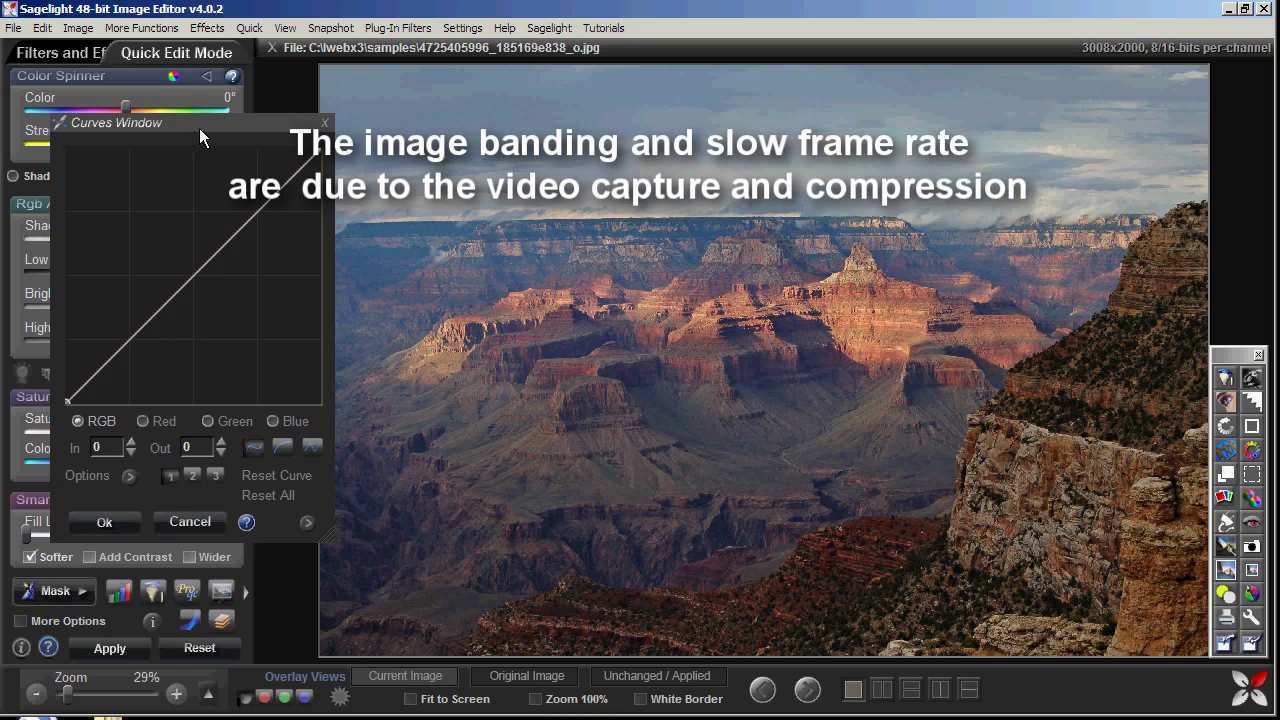
{"action": "left_click_drag", "start_coordinate": [199, 128], "coordinate": [241, 99]}
{"action": "left_click_drag", "start_coordinate": [195, 287], "coordinate": [192, 390]}
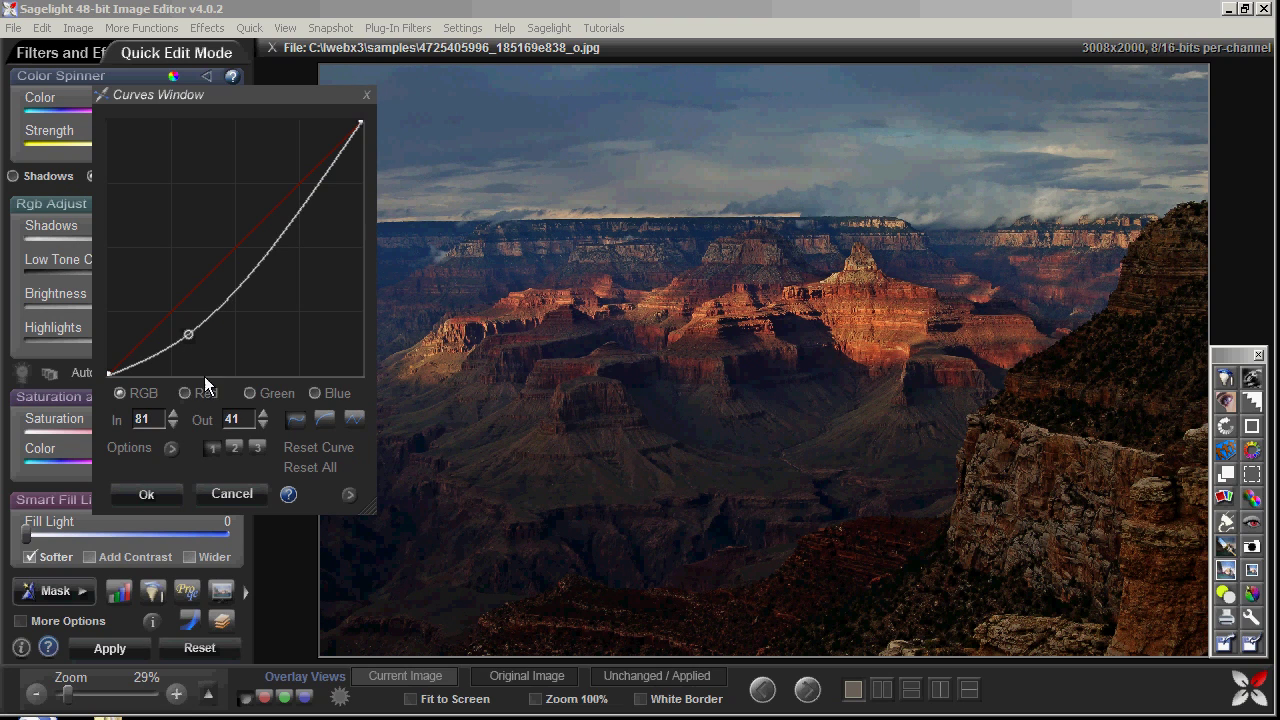
Raise the red curve to about 75 in, 113 out, lift green and blue as well, and reset all curves
{"action": "left_click", "coordinate": [192, 394]}
{"action": "left_click_drag", "start_coordinate": [210, 288], "coordinate": [182, 262]}
{"action": "left_click", "coordinate": [252, 393]}
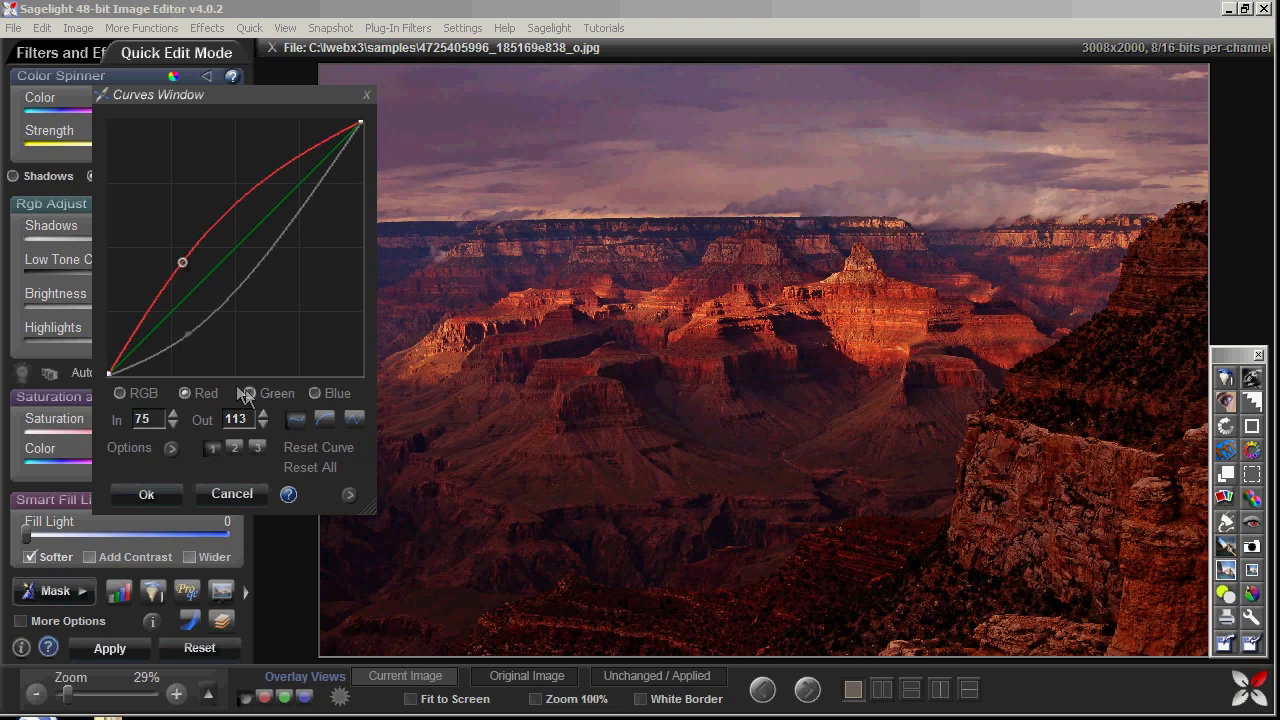
{"action": "left_click_drag", "start_coordinate": [207, 273], "coordinate": [188, 243]}
{"action": "left_click", "coordinate": [314, 393]}
{"action": "left_click", "coordinate": [224, 264]}
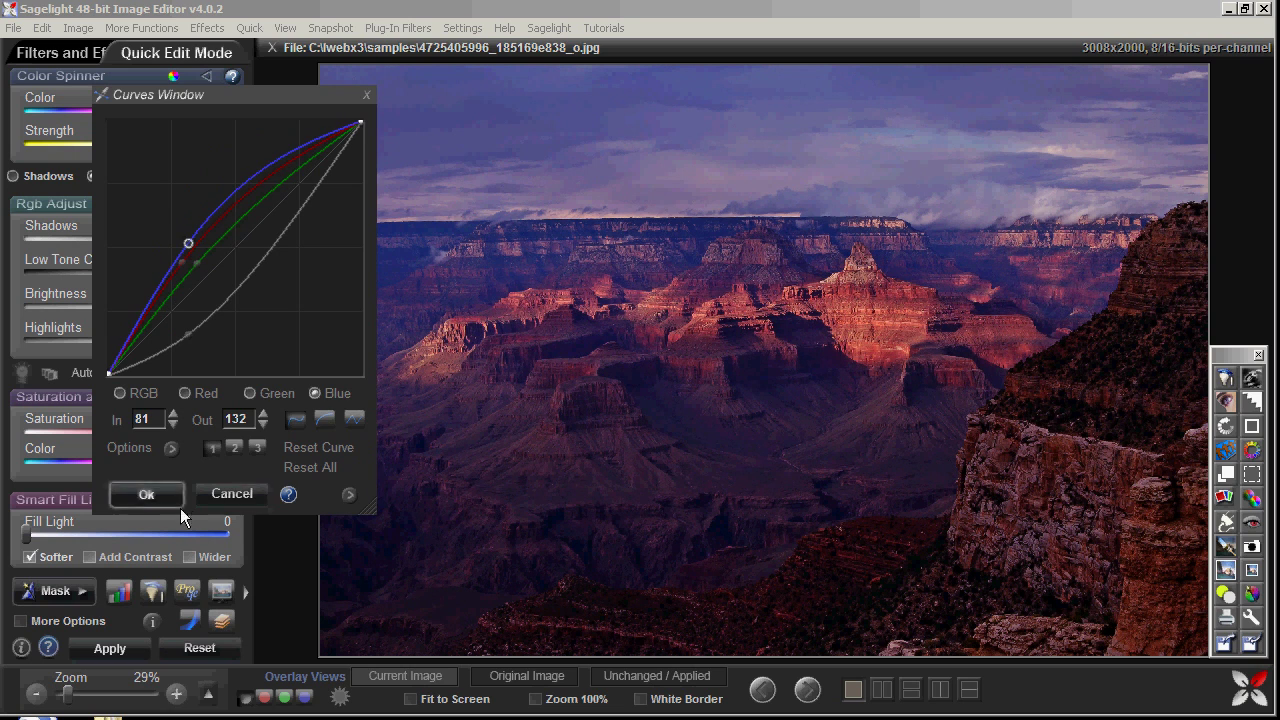
{"action": "left_click", "coordinate": [298, 467]}
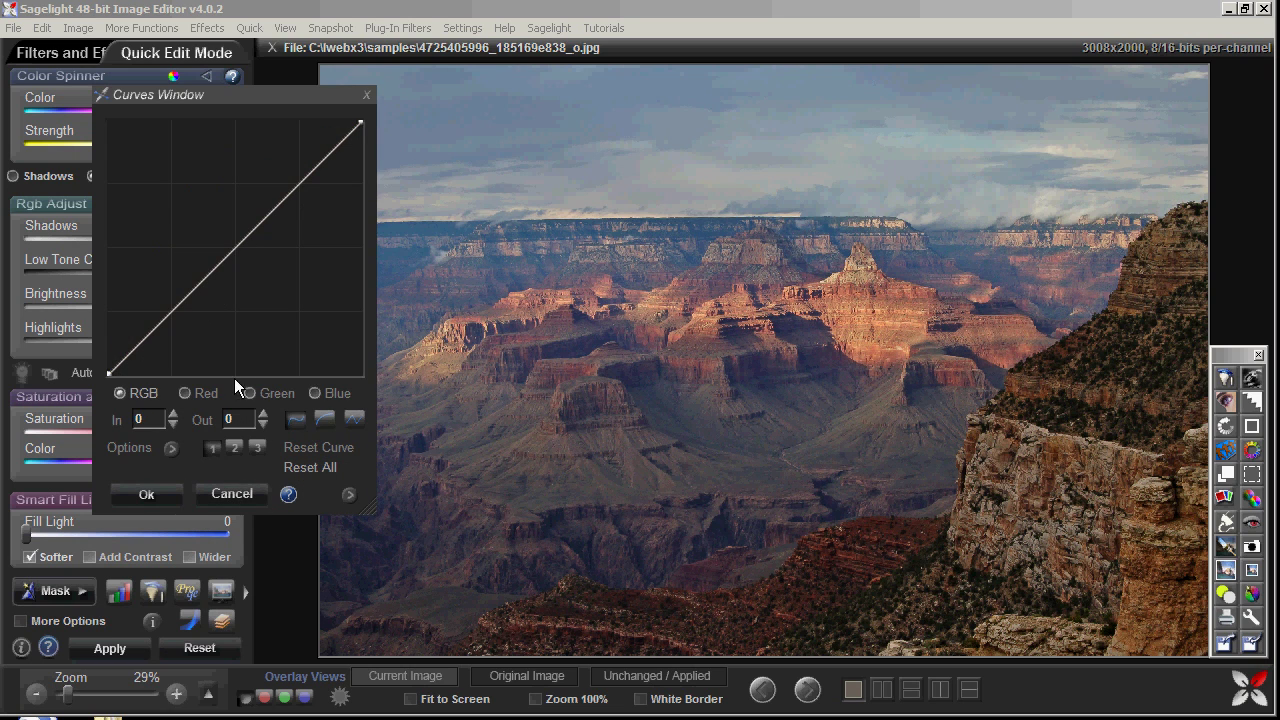
Raise the red curve above the diagonal, switch to the green channel, and reset all curves
{"action": "left_click", "coordinate": [195, 392]}
{"action": "left_click_drag", "start_coordinate": [197, 276], "coordinate": [262, 288]}
{"action": "left_click", "coordinate": [272, 393]}
{"action": "left_click", "coordinate": [331, 447]}
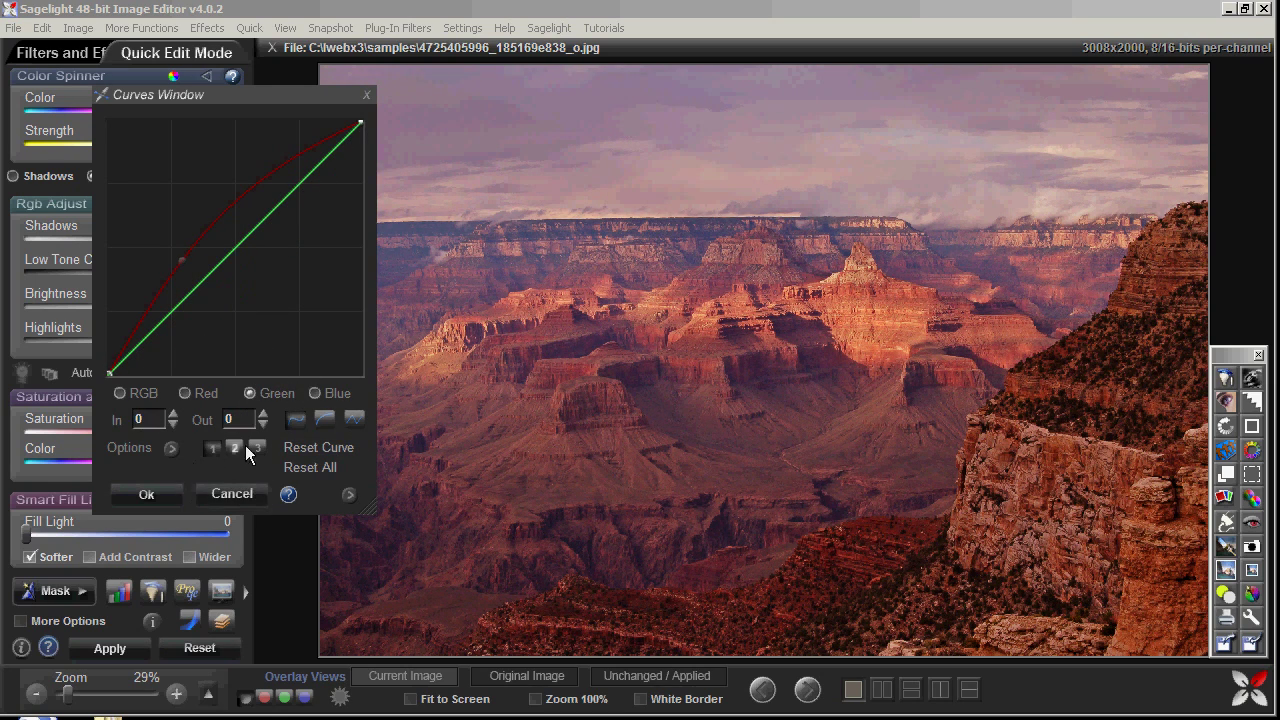
{"action": "left_click", "coordinate": [307, 468]}
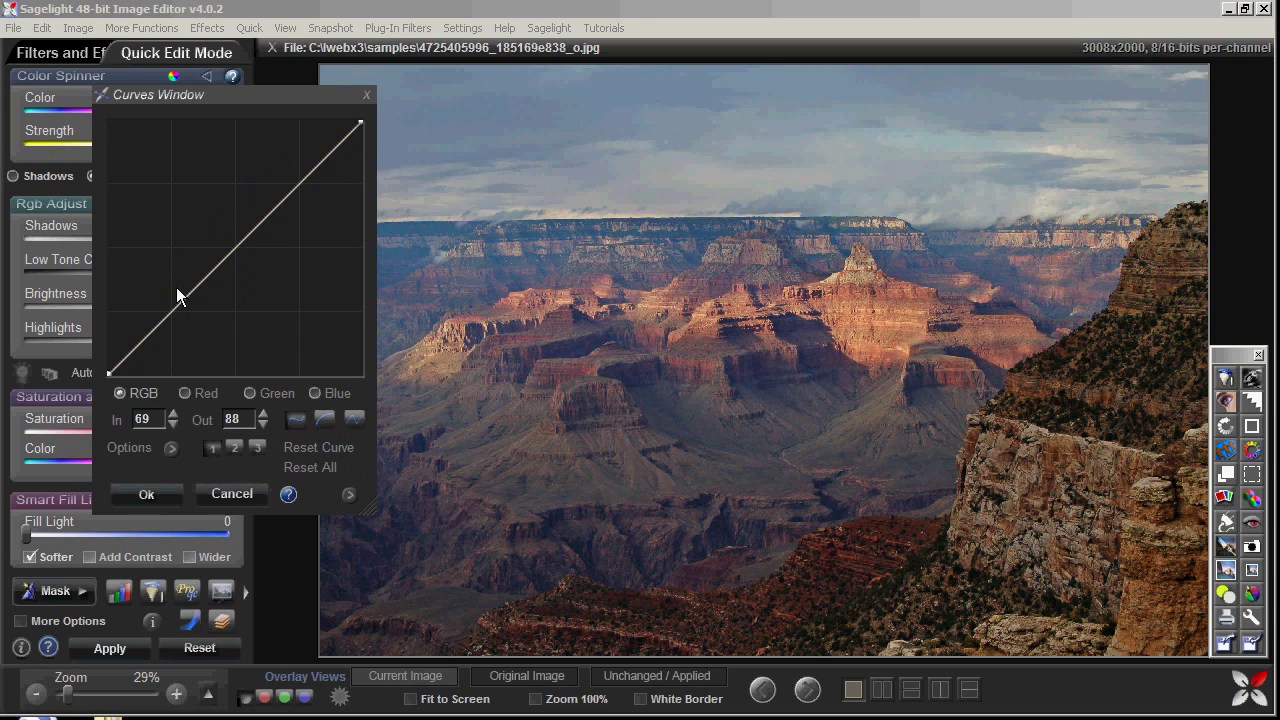
Lift the RGB and green curves slightly above the diagonal and bend the red curve below it with two points
{"action": "left_click_drag", "start_coordinate": [199, 281], "coordinate": [178, 260]}
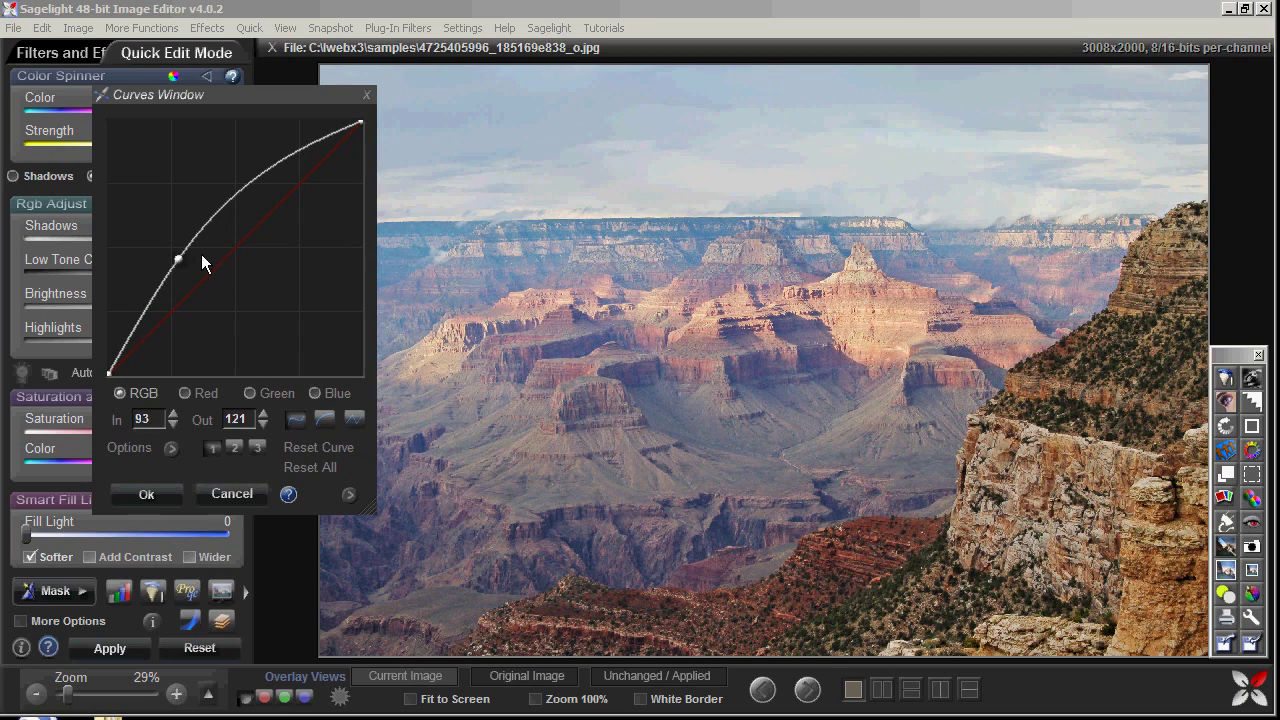
{"action": "left_click", "coordinate": [184, 393]}
{"action": "left_click_drag", "start_coordinate": [229, 263], "coordinate": [266, 273]}
{"action": "left_click", "coordinate": [235, 247]}
{"action": "left_click_drag", "start_coordinate": [207, 238], "coordinate": [245, 280]}
{"action": "left_click_drag", "start_coordinate": [159, 348], "coordinate": [167, 345]}
{"action": "left_click_drag", "start_coordinate": [250, 272], "coordinate": [190, 273]}
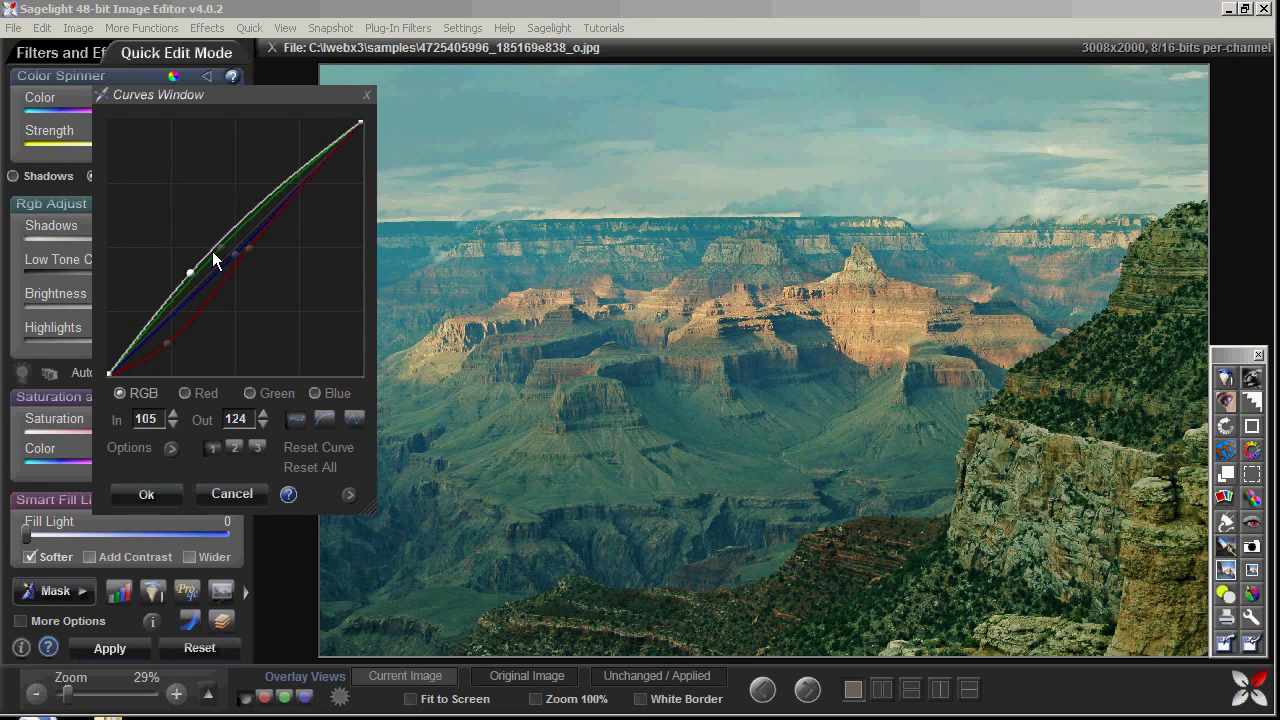
Switch the active channel among RGB, green and red by selecting the background curves directly in the graph
{"action": "mouse_move", "coordinate": [204, 266]}
{"action": "left_mouse_down"}
{"action": "mouse_move", "coordinate": [208, 254]}
{"action": "mouse_move", "coordinate": [220, 264]}
{"action": "mouse_move", "coordinate": [189, 275]}
{"action": "left_mouse_up"}
{"action": "left_click", "coordinate": [185, 272]}
{"action": "left_click", "coordinate": [204, 270]}
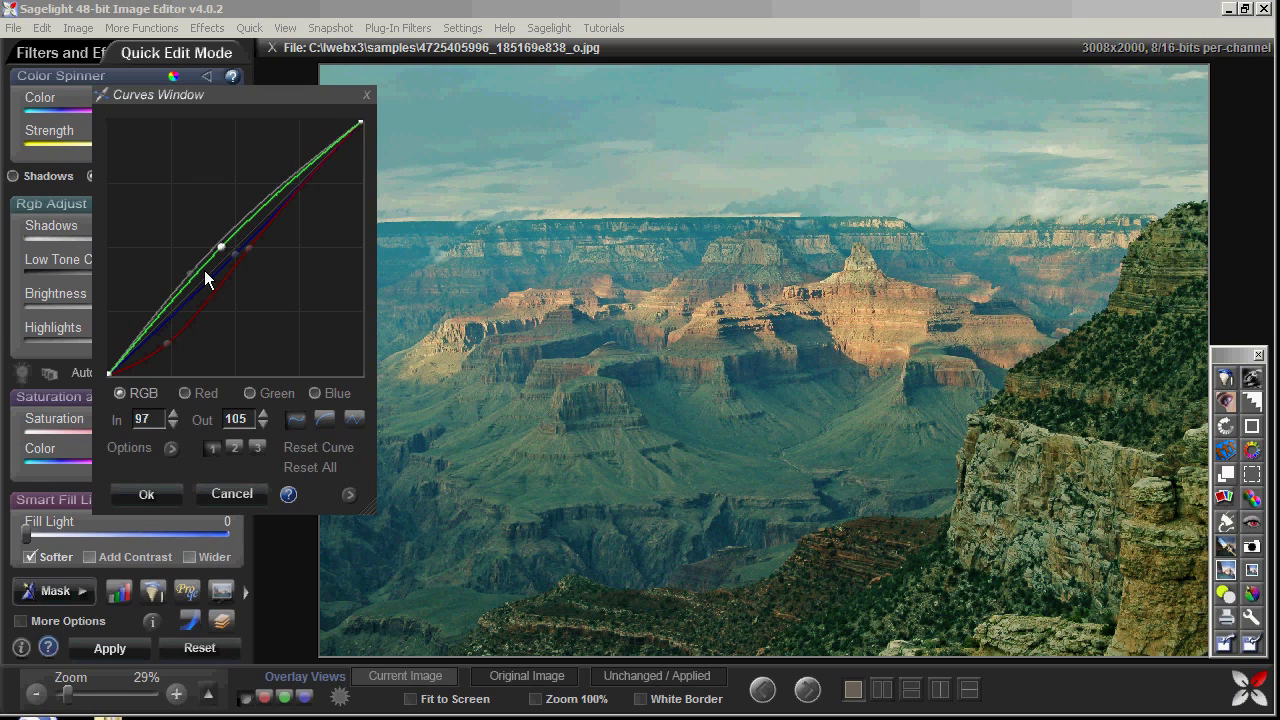
{"action": "left_click_drag", "start_coordinate": [204, 270], "coordinate": [234, 253]}
{"action": "left_click", "coordinate": [247, 249]}
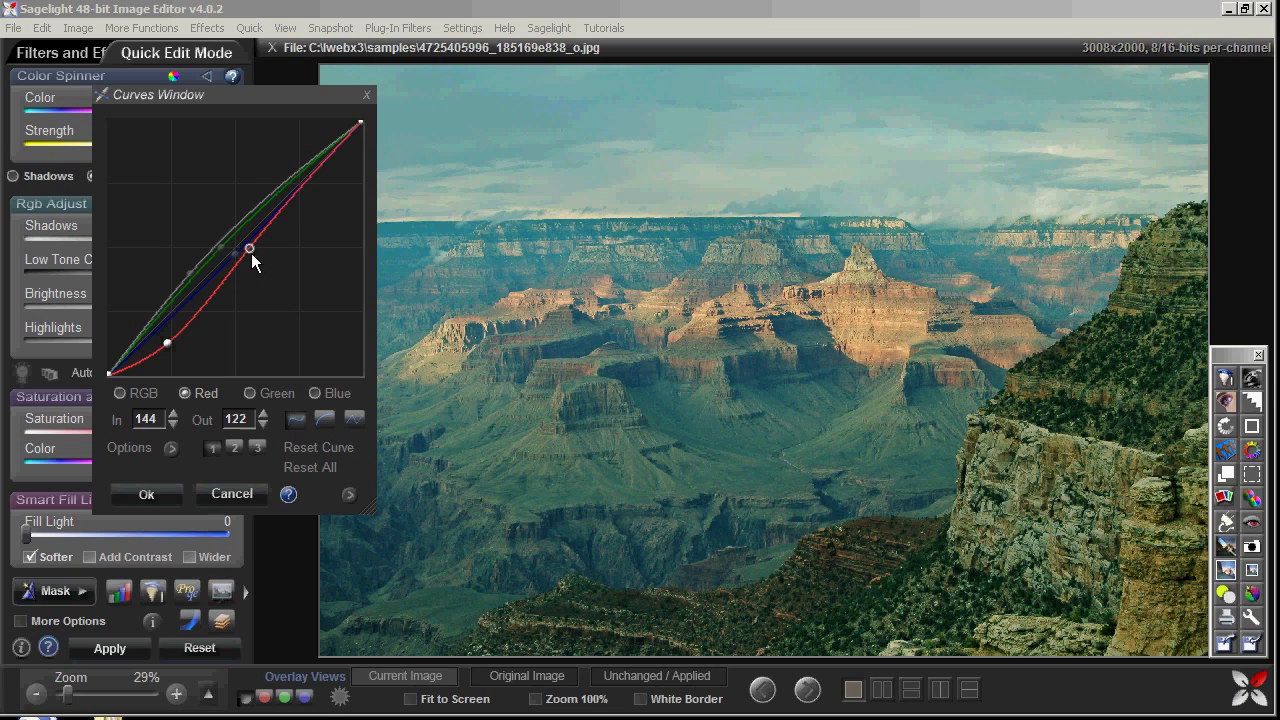
{"action": "left_click", "coordinate": [222, 248]}
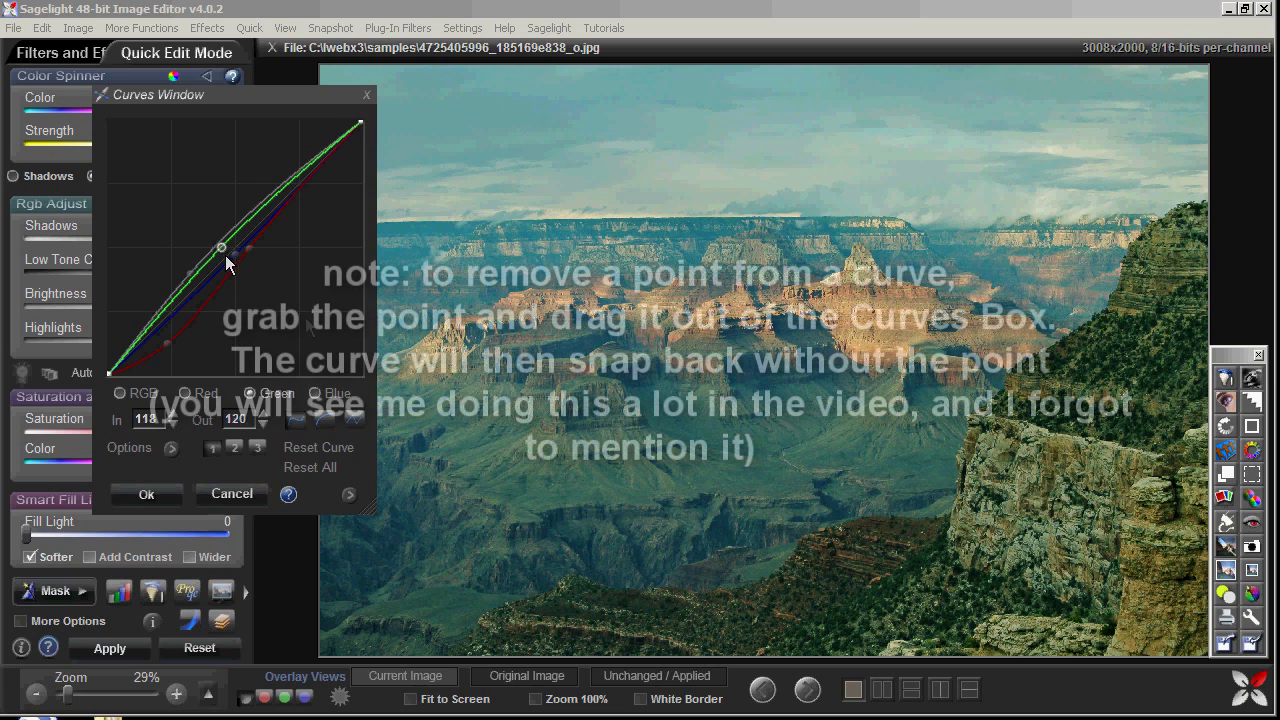
{"action": "left_click", "coordinate": [248, 249]}
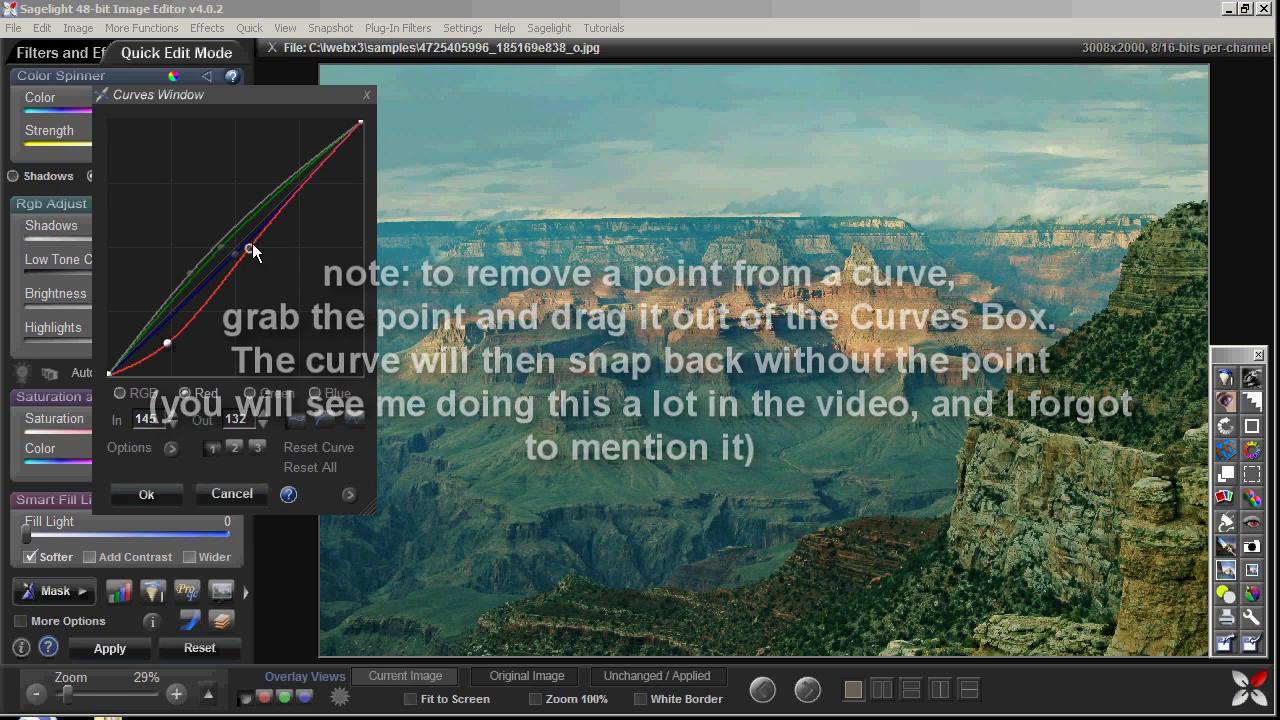
Lower the red curve by its upper point and raise the green curve's point to about 87 in, 157 out
{"action": "left_click", "coordinate": [272, 245]}
{"action": "left_click_drag", "start_coordinate": [271, 243], "coordinate": [281, 243]}
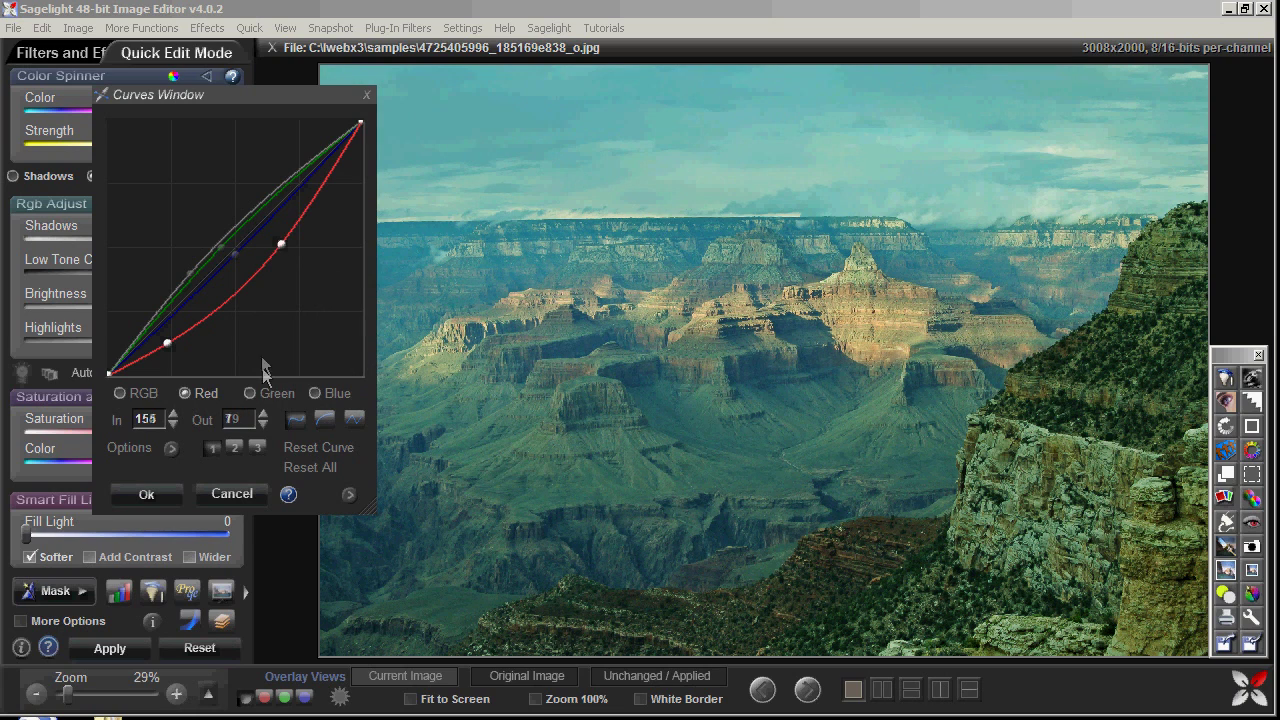
{"action": "left_click", "coordinate": [272, 391]}
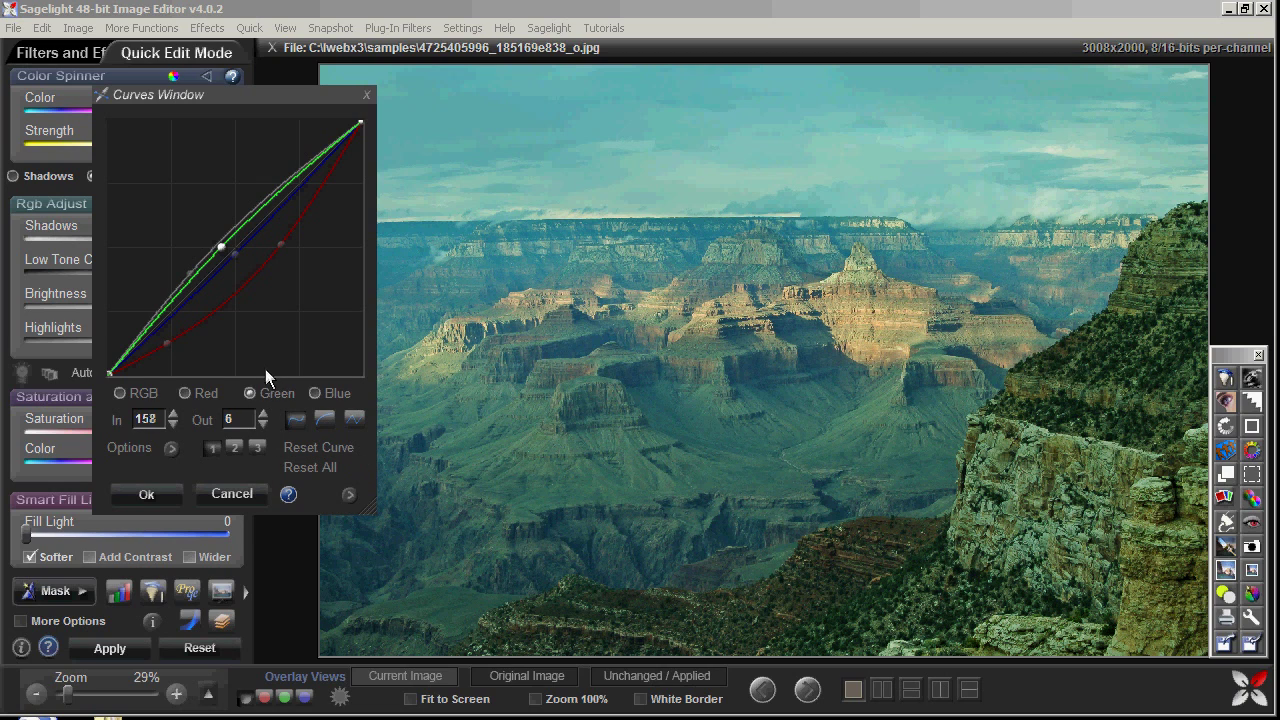
{"action": "left_click_drag", "start_coordinate": [216, 249], "coordinate": [195, 220]}
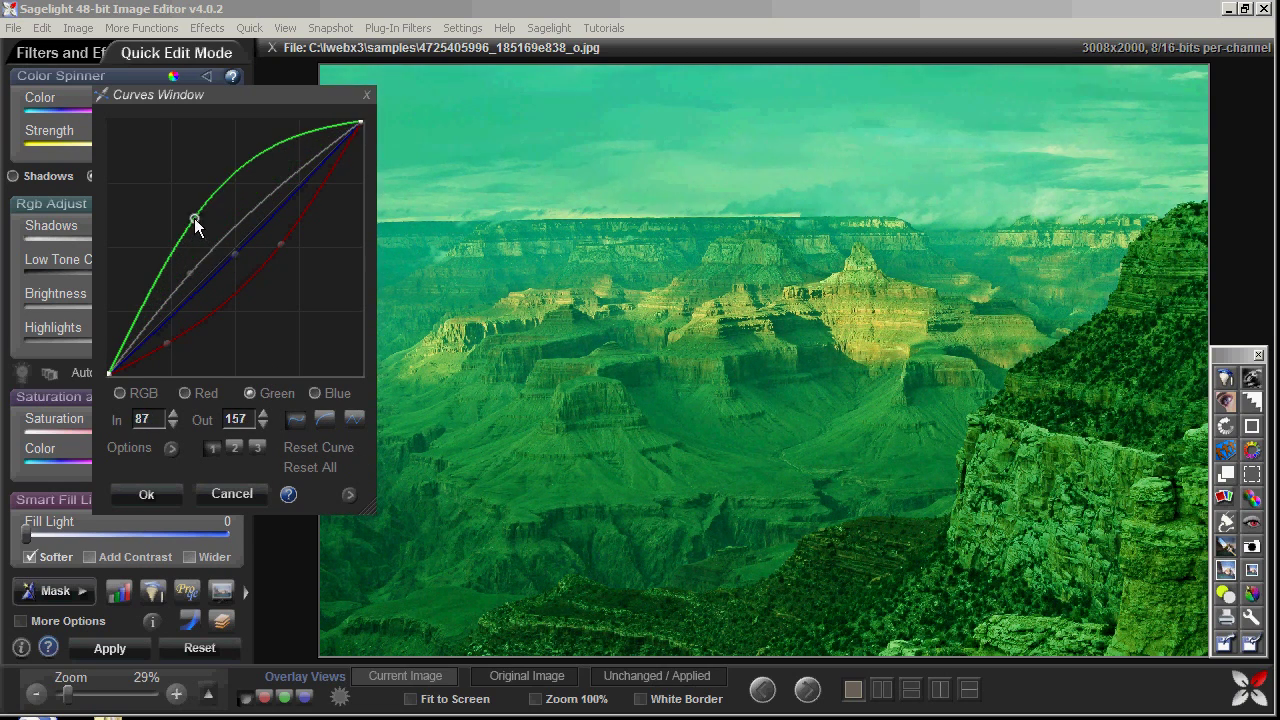
Raise the red curve's upper point and shape the RGB curve into an S with lowered shadows and lifted highlights
{"action": "left_click_drag", "start_coordinate": [281, 242], "coordinate": [244, 208]}
{"action": "mouse_move", "coordinate": [168, 338]}
{"action": "left_mouse_down"}
{"action": "mouse_move", "coordinate": [180, 286]}
{"action": "mouse_move", "coordinate": [168, 330]}
{"action": "left_mouse_up"}
{"action": "left_click_drag", "start_coordinate": [190, 269], "coordinate": [190, 315]}
{"action": "left_click_drag", "start_coordinate": [264, 231], "coordinate": [265, 203]}
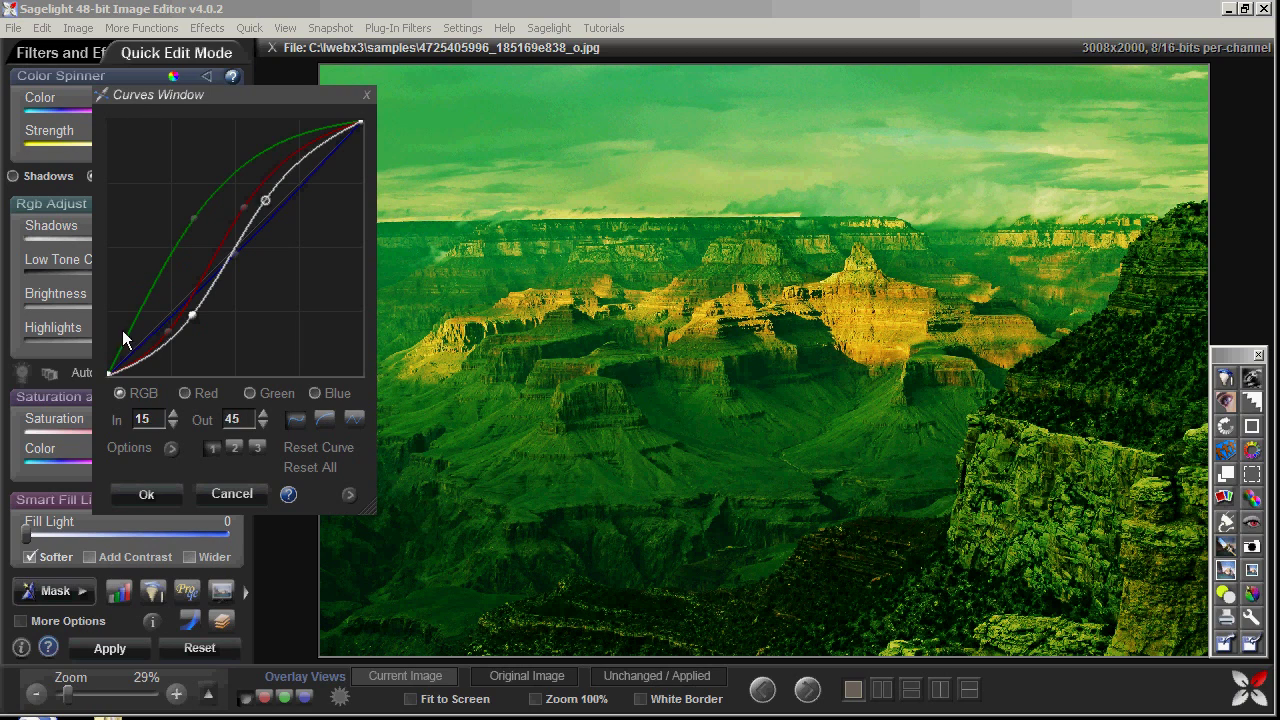
Make the green curve active and add a lower point at about 49 in, 98 out
{"action": "left_click", "coordinate": [194, 218]}
{"action": "left_click", "coordinate": [284, 172]}
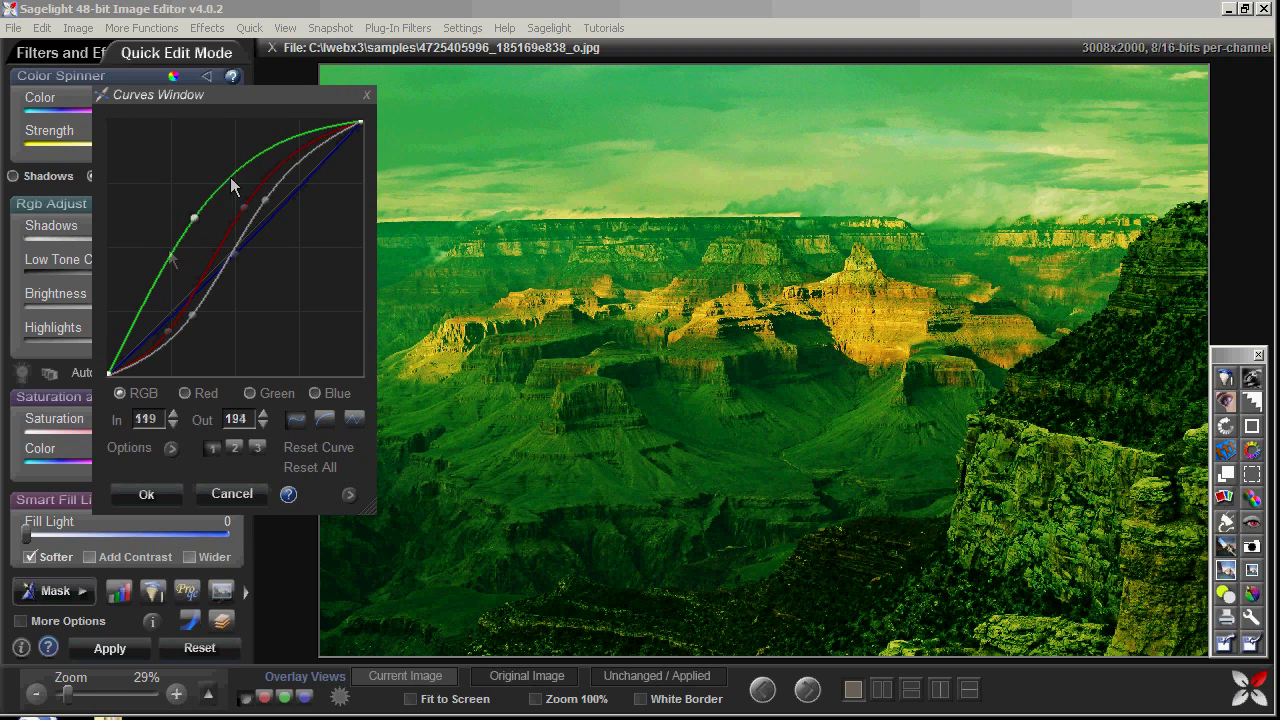
{"action": "left_click", "coordinate": [156, 277]}
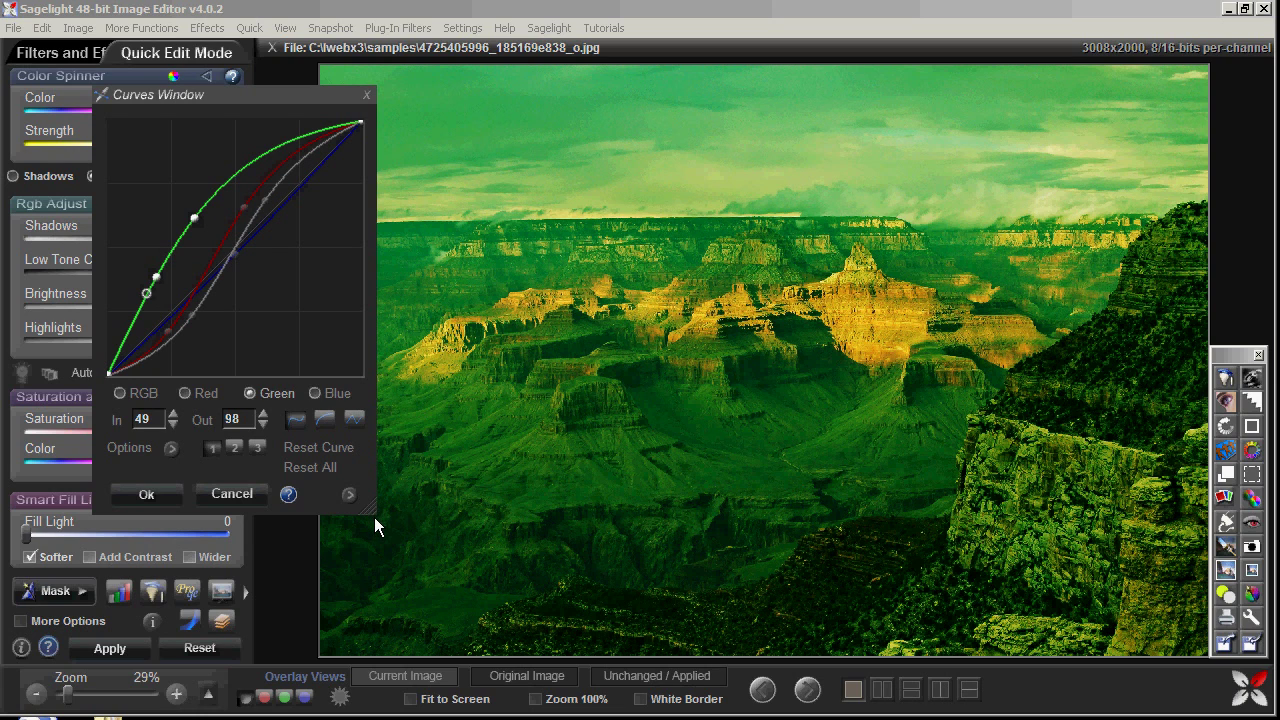
Enlarge the Curves window freely, try its preset sizes 1, 2 and 3, reposition it, and settle on size 2
{"action": "left_click_drag", "start_coordinate": [372, 511], "coordinate": [609, 668]}
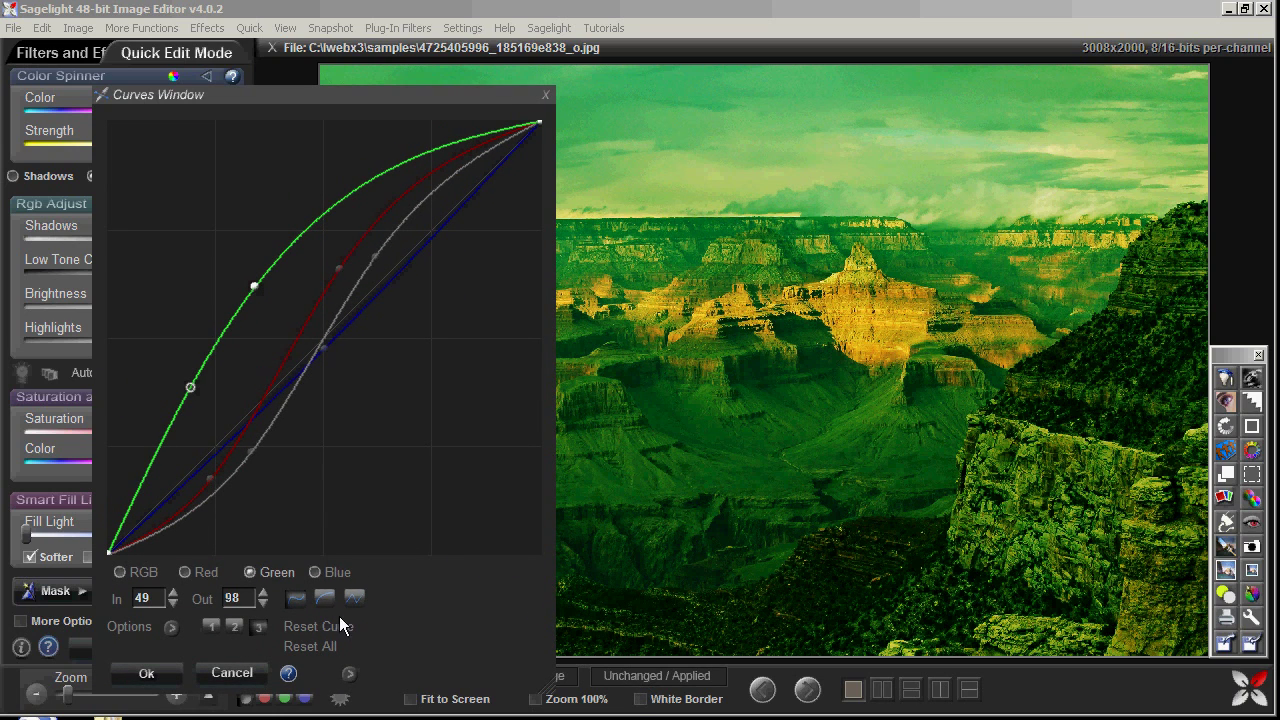
{"action": "left_click", "coordinate": [213, 626]}
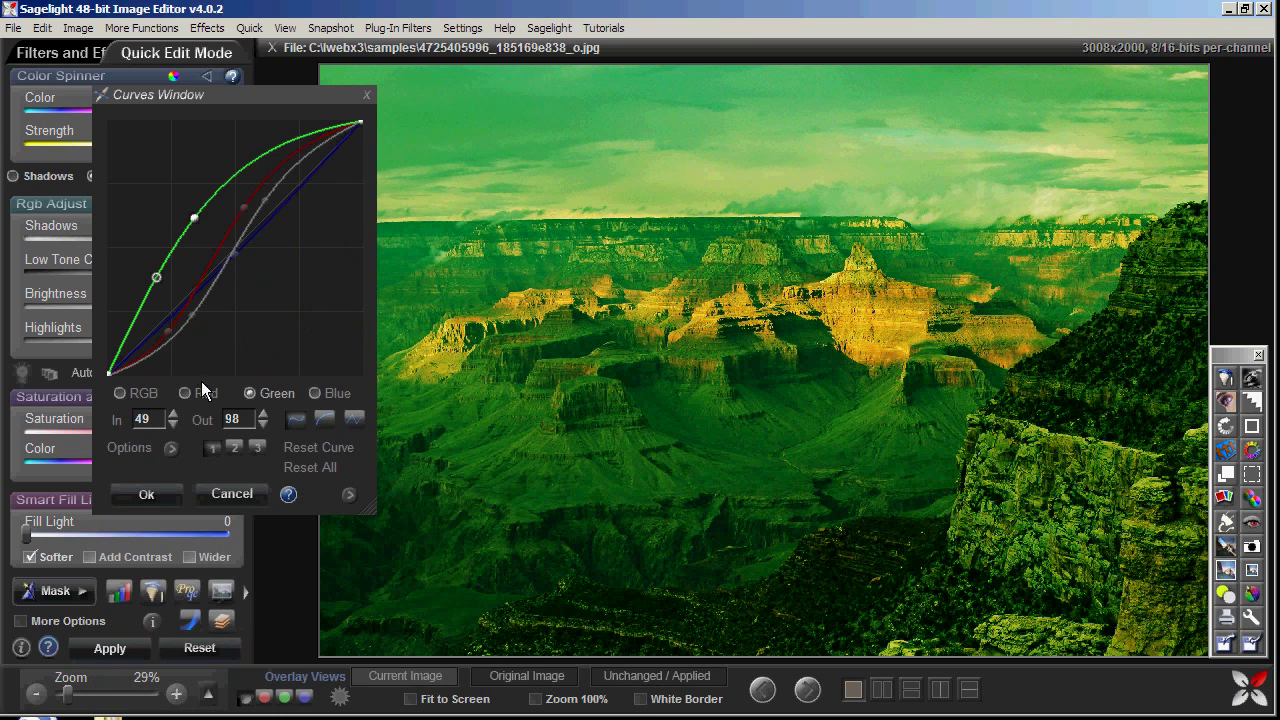
{"action": "left_click", "coordinate": [233, 447]}
{"action": "left_click", "coordinate": [257, 532]}
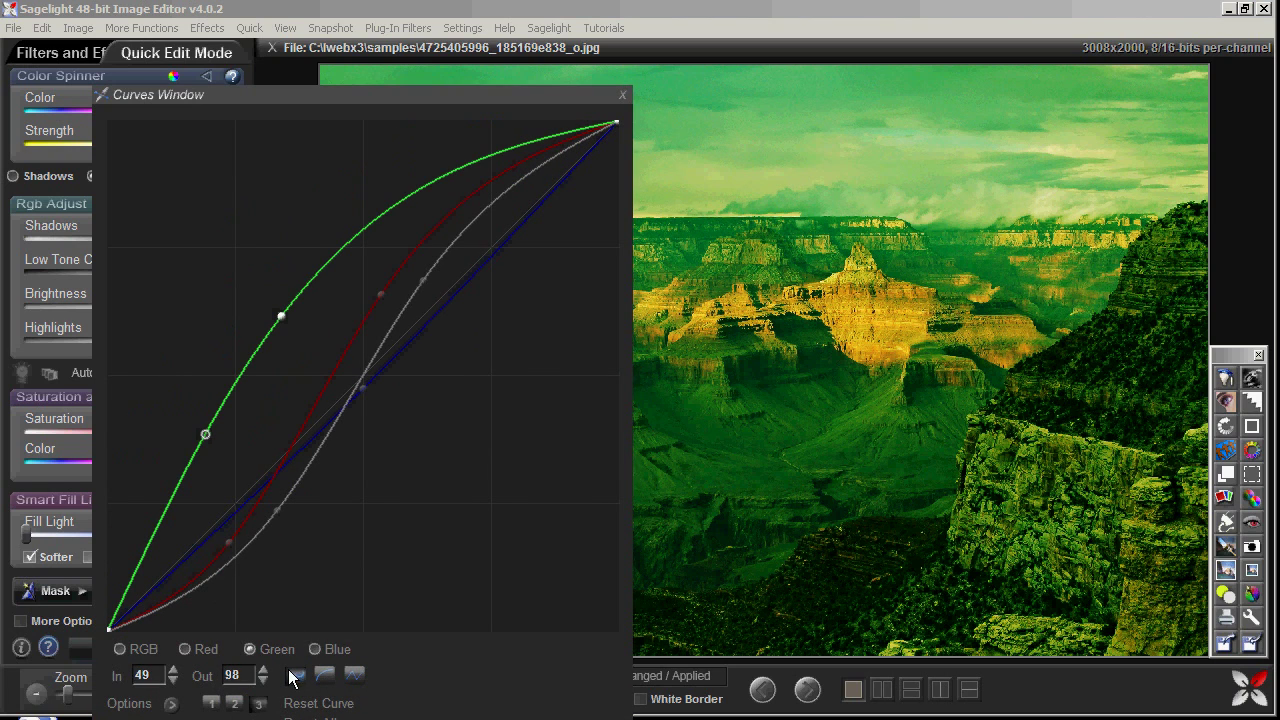
{"action": "left_click_drag", "start_coordinate": [311, 99], "coordinate": [285, 38]}
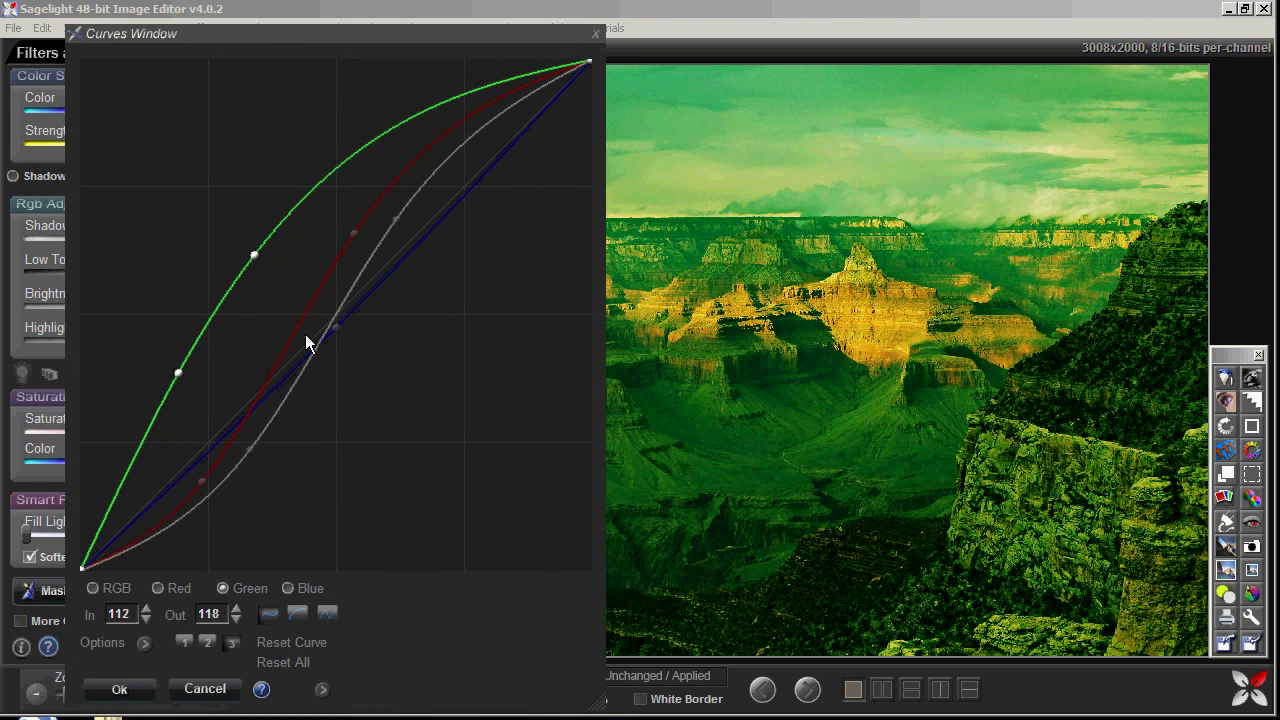
{"action": "left_click", "coordinate": [205, 643]}
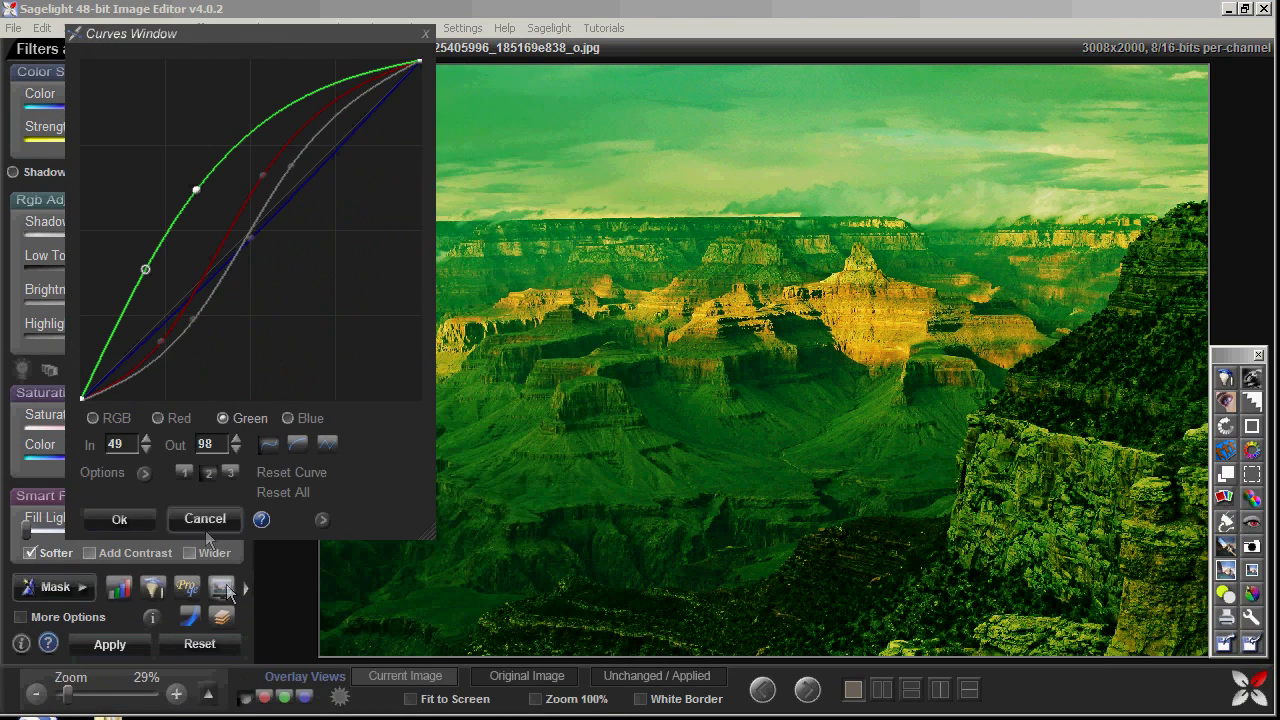
Refine the green curve with an added highlight point and a middle point at about 107 in, 155 out, using an enlarged Curves window
{"action": "left_click_drag", "start_coordinate": [151, 268], "coordinate": [147, 266]}
{"action": "left_click_drag", "start_coordinate": [196, 189], "coordinate": [215, 190]}
{"action": "left_click_drag", "start_coordinate": [314, 119], "coordinate": [312, 118]}
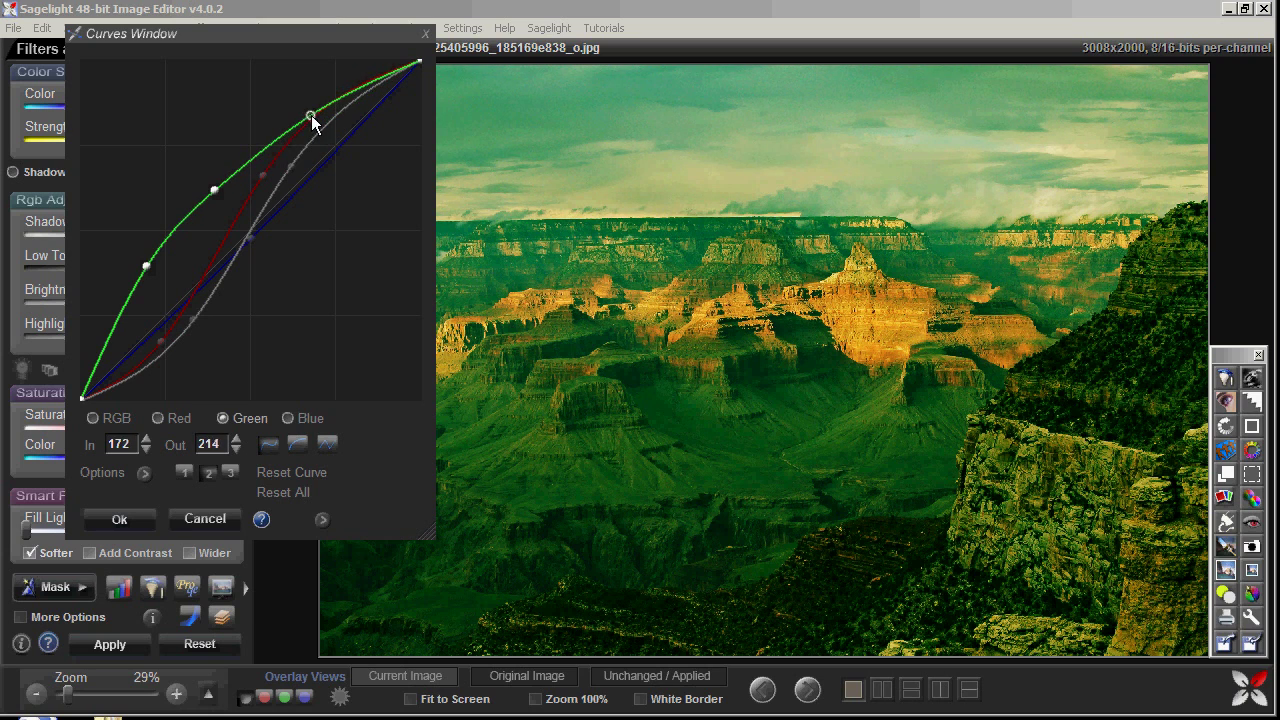
{"action": "left_click_drag", "start_coordinate": [433, 533], "coordinate": [516, 618]}
{"action": "mouse_move", "coordinate": [363, 129]}
{"action": "left_mouse_down"}
{"action": "mouse_move", "coordinate": [362, 109]}
{"action": "mouse_move", "coordinate": [370, 136]}
{"action": "mouse_move", "coordinate": [370, 125]}
{"action": "left_mouse_up"}
{"action": "left_click_drag", "start_coordinate": [245, 219], "coordinate": [256, 224]}
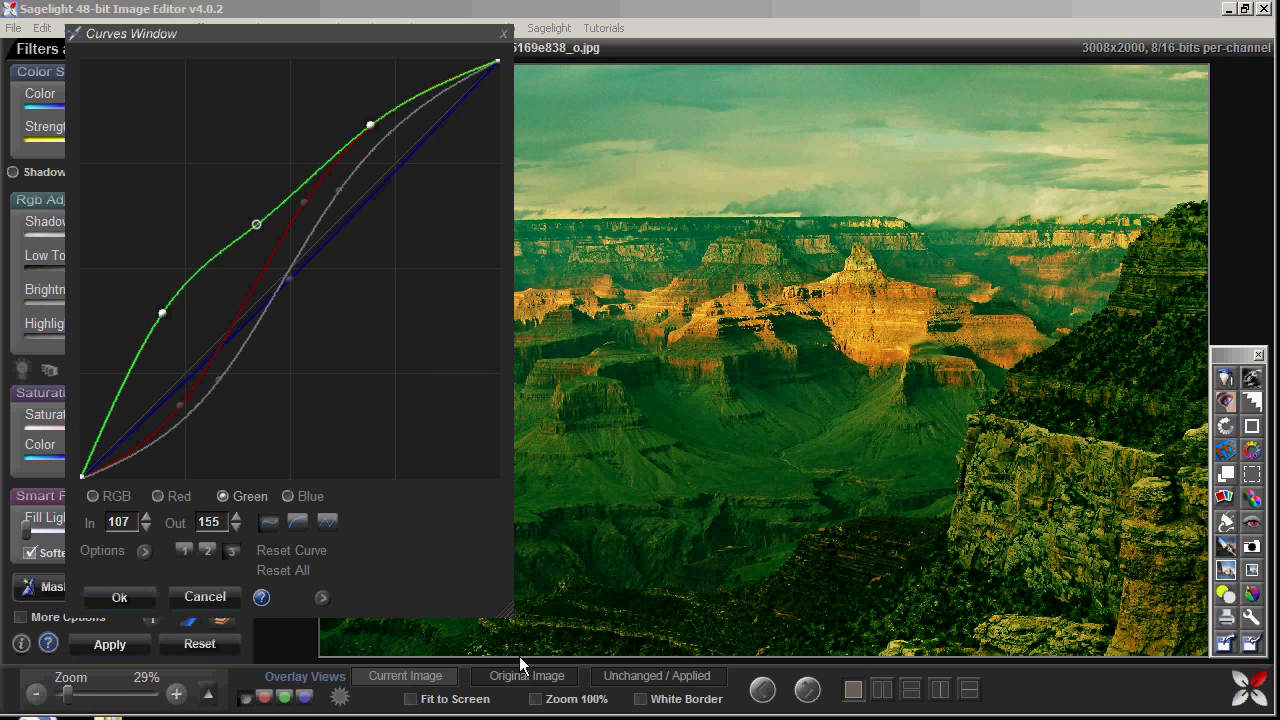
Try the Curves window at preset sizes 1 and 2, and cancel all curve adjustments
{"action": "left_click", "coordinate": [182, 551]}
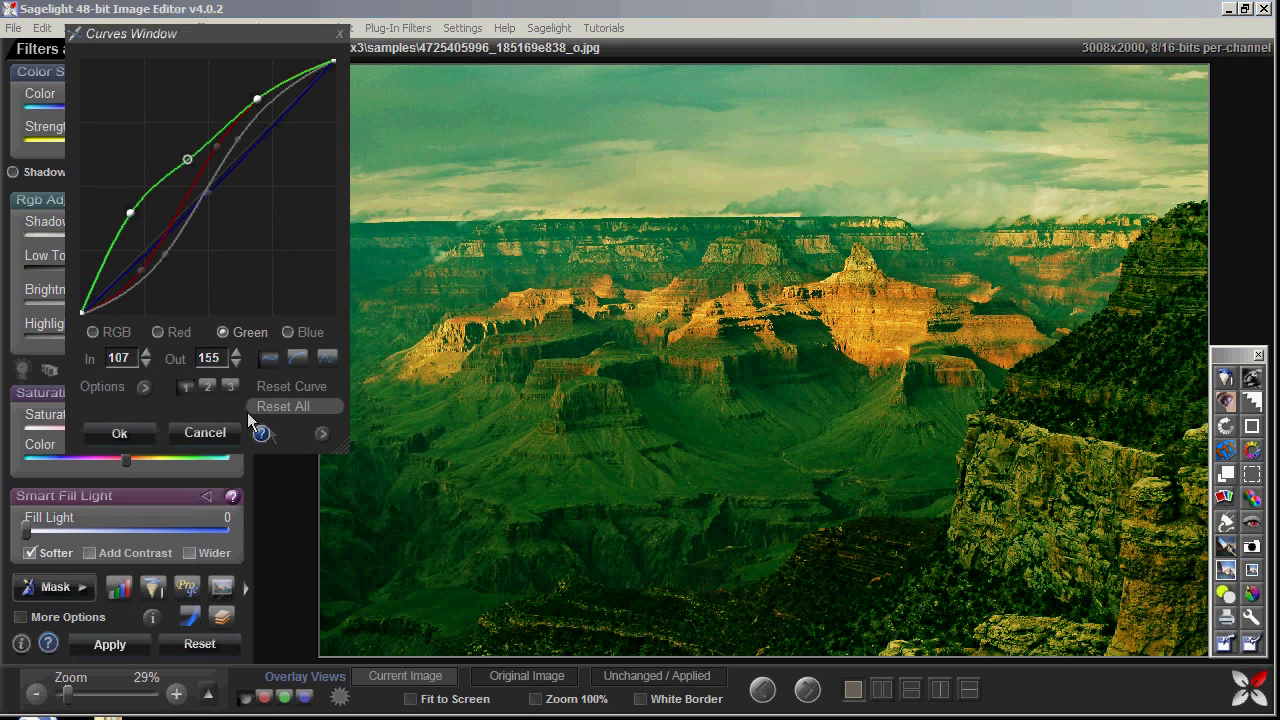
{"action": "left_click", "coordinate": [208, 386]}
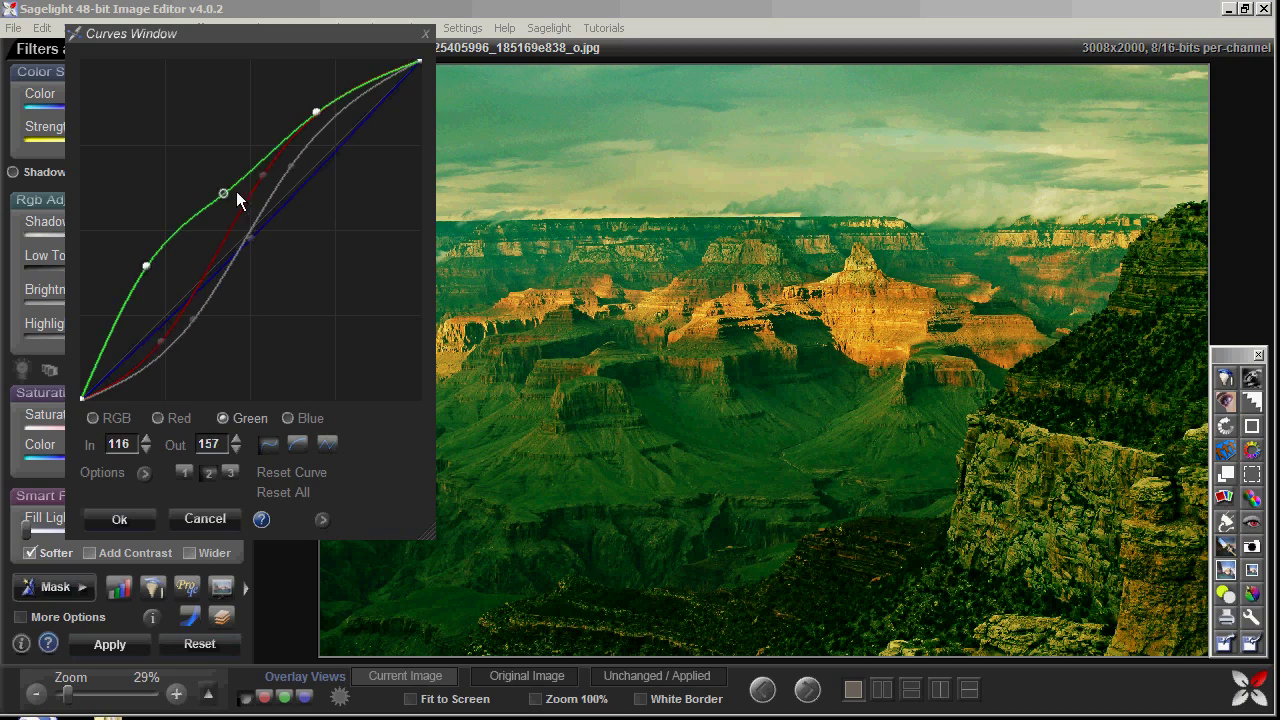
{"action": "left_click", "coordinate": [227, 520]}
Open the Power Curves tool and enlarge its curve window
{"action": "left_click", "coordinate": [78, 27]}
{"action": "left_click", "coordinate": [100, 45]}
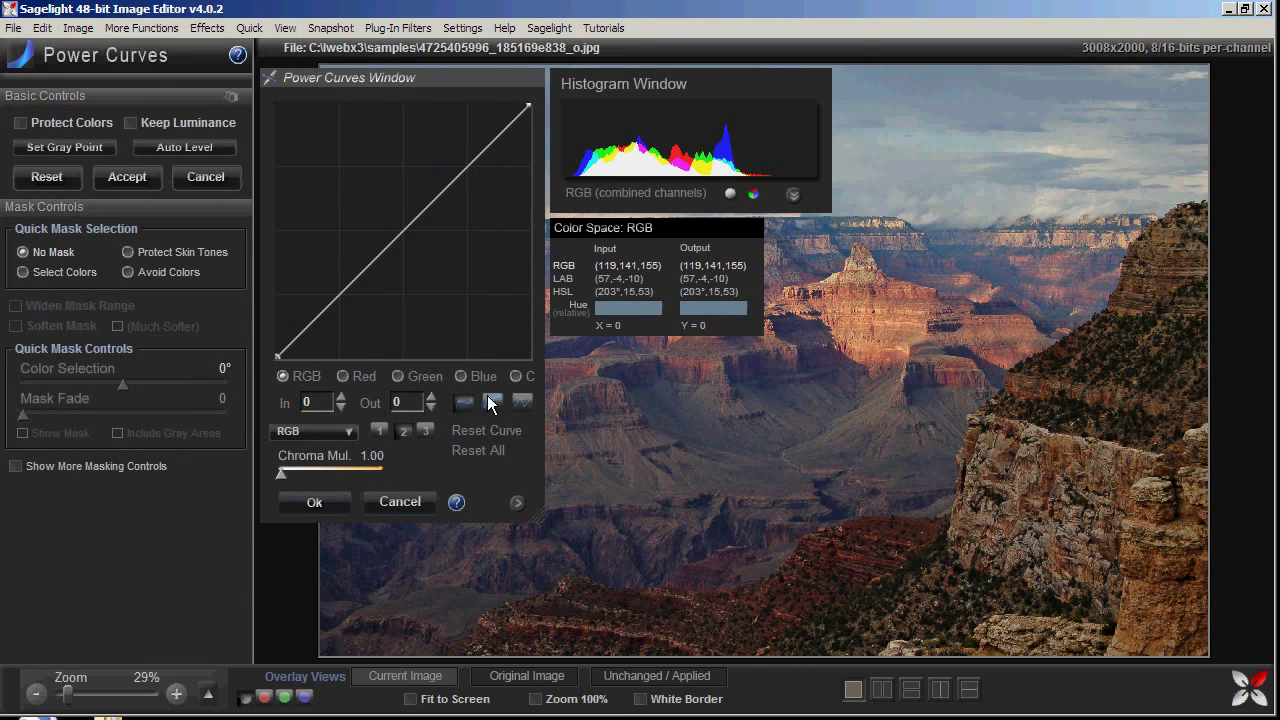
{"action": "left_click_drag", "start_coordinate": [540, 518], "coordinate": [634, 612]}
Raise the RGB, red and green curves above the diagonal in the Power Curves window
{"action": "left_click", "coordinate": [516, 472]}
{"action": "left_click_drag", "start_coordinate": [358, 372], "coordinate": [374, 325]}
{"action": "left_click", "coordinate": [350, 472]}
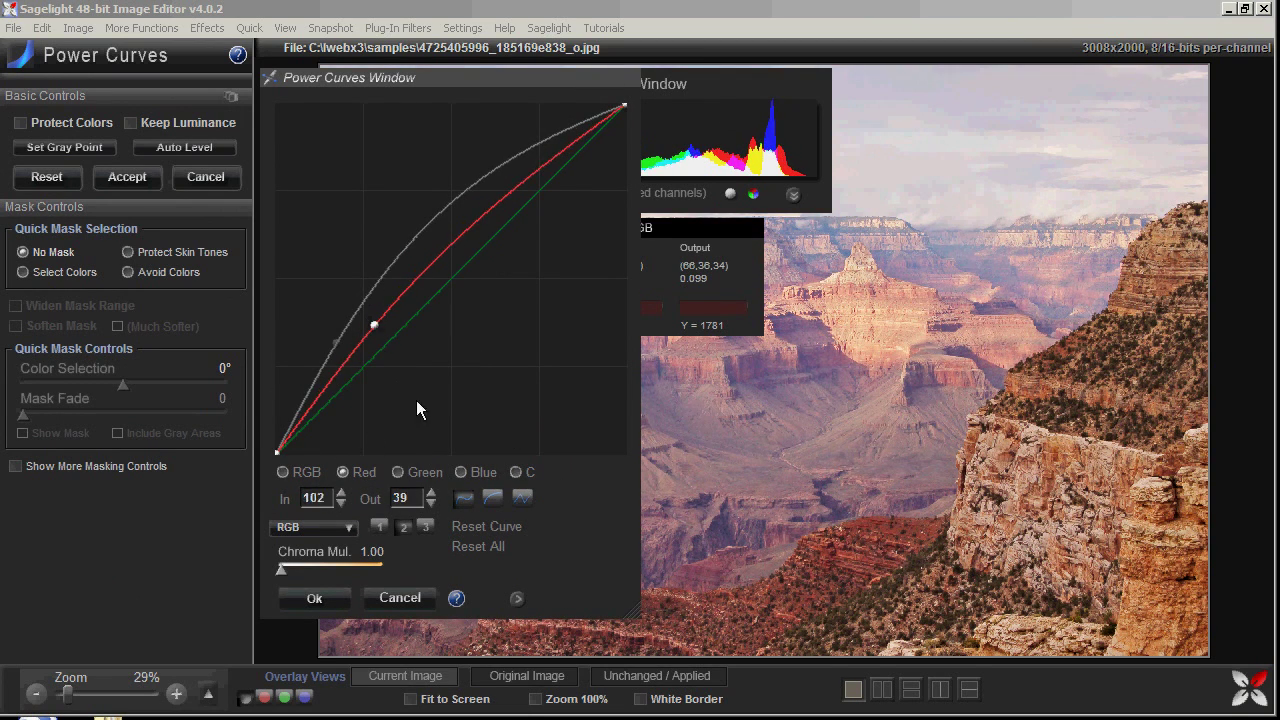
{"action": "left_click_drag", "start_coordinate": [452, 80], "coordinate": [320, 89]}
{"action": "left_click", "coordinate": [290, 481]}
{"action": "mouse_move", "coordinate": [282, 284]}
{"action": "left_mouse_down"}
{"action": "mouse_move", "coordinate": [312, 321]}
{"action": "mouse_move", "coordinate": [286, 272]}
{"action": "mouse_move", "coordinate": [246, 243]}
{"action": "mouse_move", "coordinate": [291, 277]}
{"action": "left_mouse_up"}
Lower the RGB curve's shadow point and shape the blue curve with an upper point and one at about 103 in, 114 out
{"action": "left_click", "coordinate": [328, 480]}
{"action": "left_click", "coordinate": [394, 481]}
{"action": "left_click_drag", "start_coordinate": [206, 353], "coordinate": [215, 379]}
{"action": "mouse_move", "coordinate": [343, 264]}
{"action": "left_mouse_down"}
{"action": "mouse_move", "coordinate": [338, 216]}
{"action": "mouse_move", "coordinate": [354, 260]}
{"action": "mouse_move", "coordinate": [349, 240]}
{"action": "left_mouse_up"}
{"action": "left_click_drag", "start_coordinate": [306, 313], "coordinate": [285, 307]}
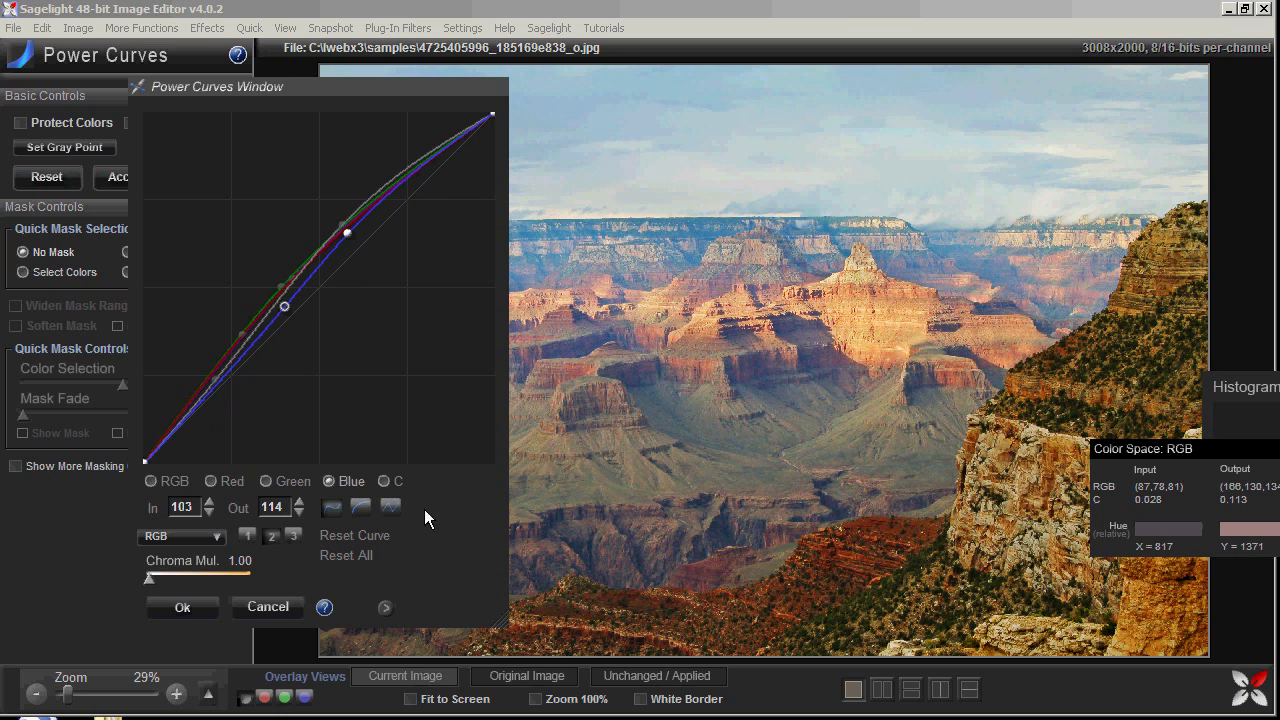
Turn off Show Background Curves and view the Red, RGB, Green, C and Blue curves one at a time
{"action": "left_click", "coordinate": [384, 610]}
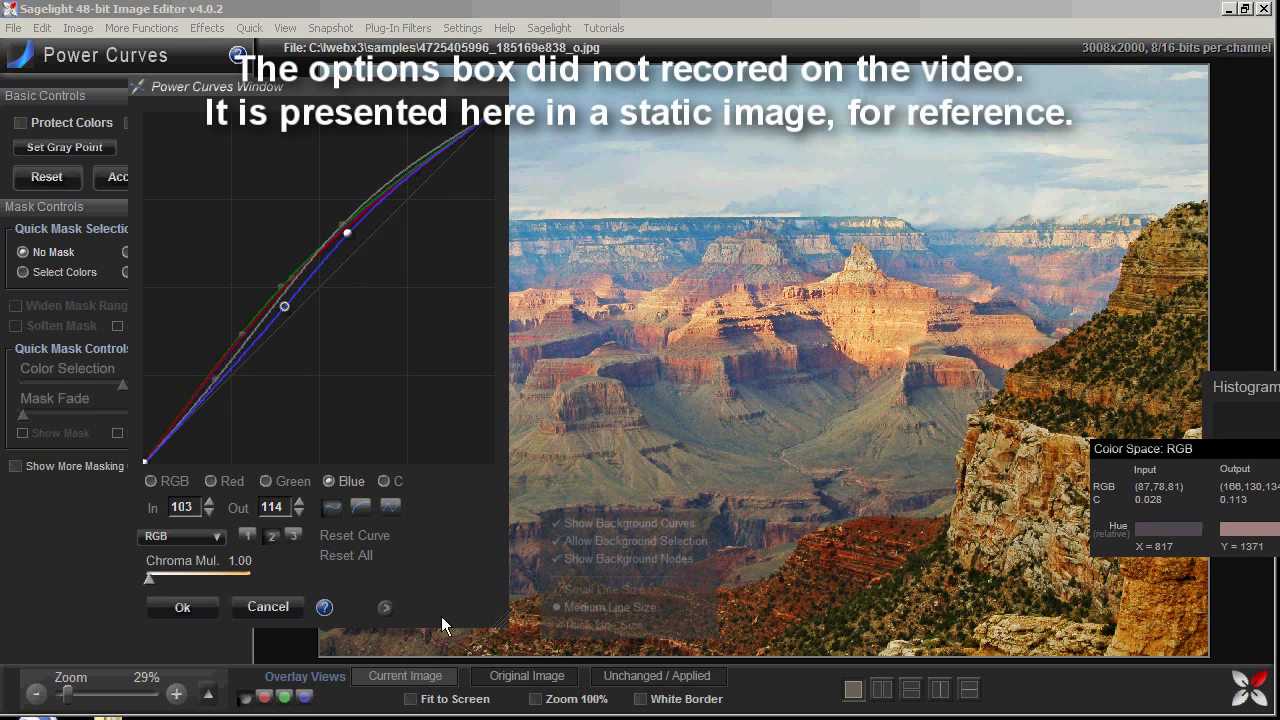
{"action": "left_click", "coordinate": [502, 612]}
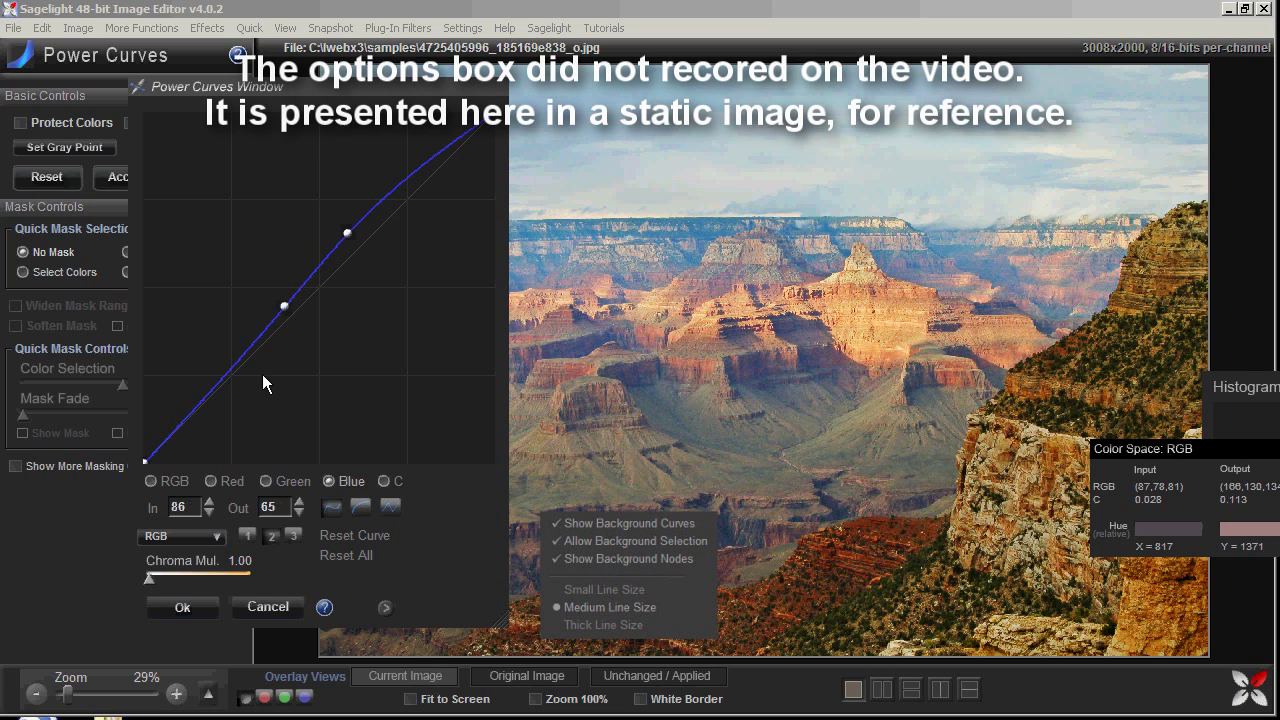
{"action": "left_click", "coordinate": [209, 481]}
{"action": "left_click", "coordinate": [167, 482]}
{"action": "left_click", "coordinate": [283, 480]}
{"action": "left_click", "coordinate": [385, 481]}
{"action": "left_click", "coordinate": [349, 486]}
{"action": "left_click", "coordinate": [267, 488]}
{"action": "left_click", "coordinate": [225, 485]}
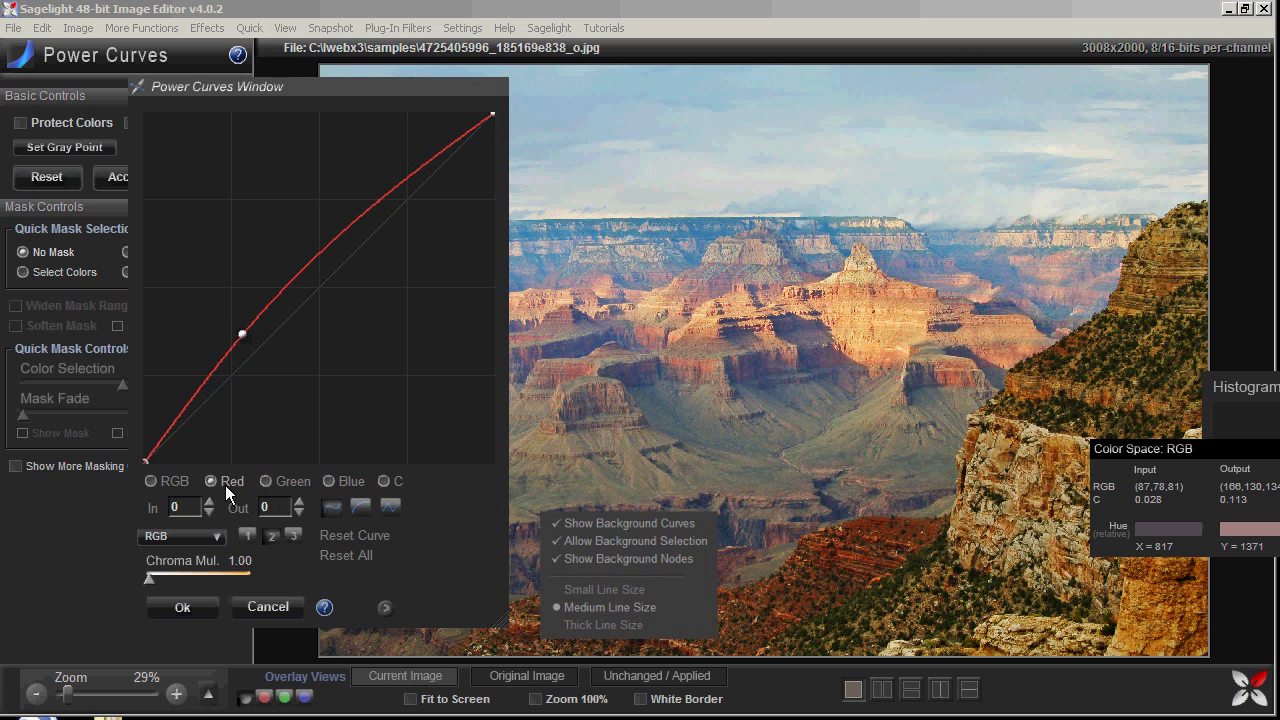
Set the Blue curve's lower point to about 101 in, 106 out, and raise the C curve to about 90 in, 131 out
{"action": "left_click", "coordinate": [167, 482]}
{"action": "left_click", "coordinate": [338, 484]}
{"action": "left_click_drag", "start_coordinate": [281, 309], "coordinate": [283, 317]}
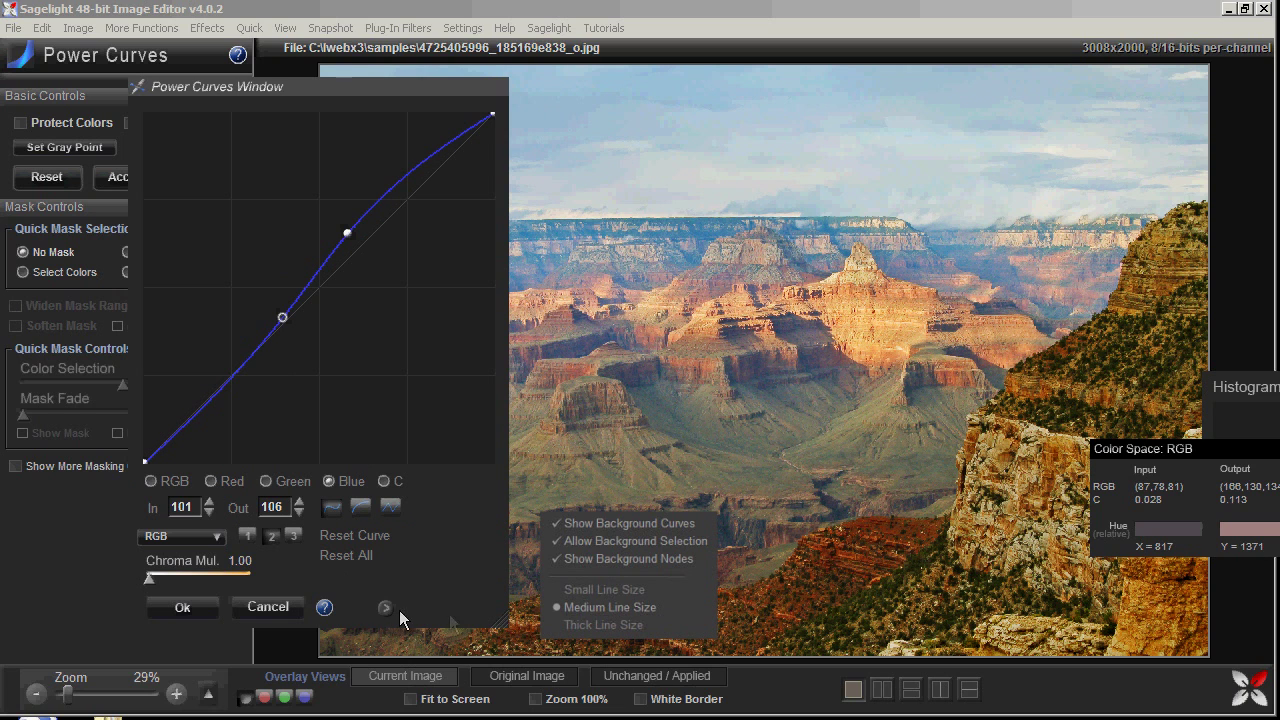
{"action": "left_click_drag", "start_coordinate": [278, 345], "coordinate": [277, 277]}
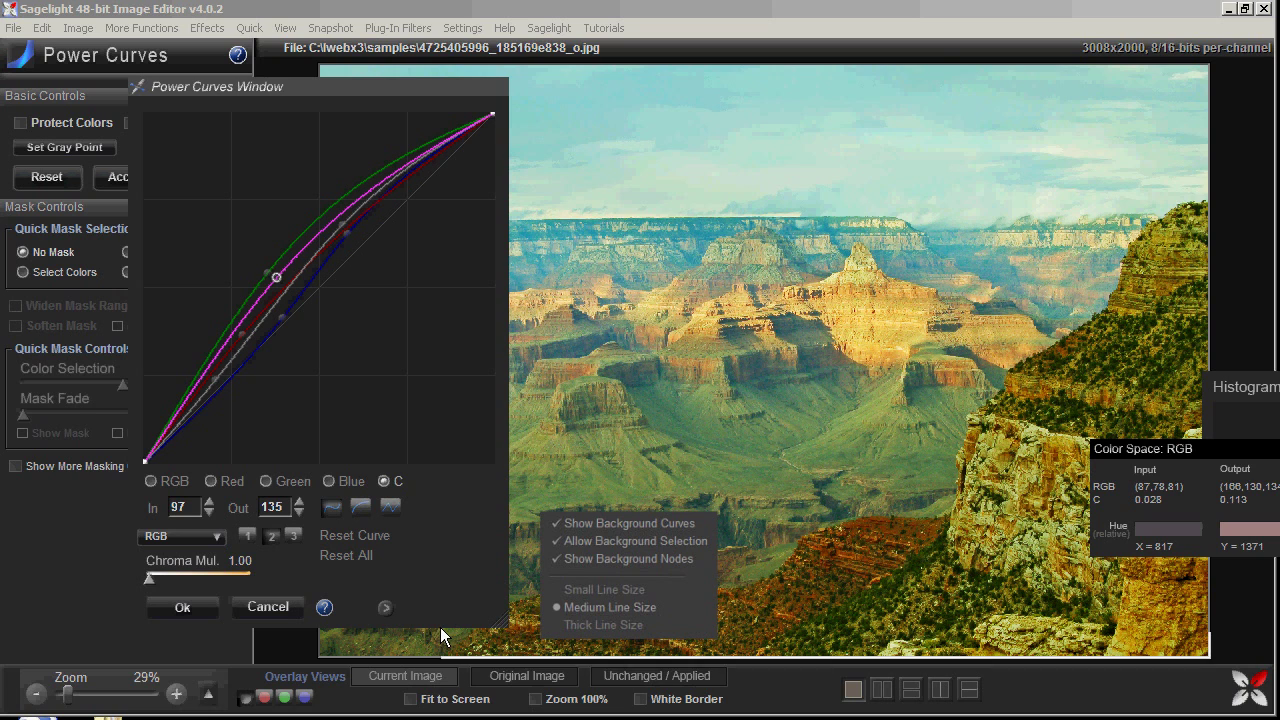
{"action": "mouse_move", "coordinate": [272, 277]}
{"action": "left_mouse_down"}
{"action": "mouse_move", "coordinate": [298, 299]}
{"action": "mouse_move", "coordinate": [266, 281]}
{"action": "mouse_move", "coordinate": [293, 312]}
{"action": "mouse_move", "coordinate": [309, 217]}
{"action": "mouse_move", "coordinate": [171, 231]}
{"action": "mouse_move", "coordinate": [268, 287]}
{"action": "left_mouse_up"}
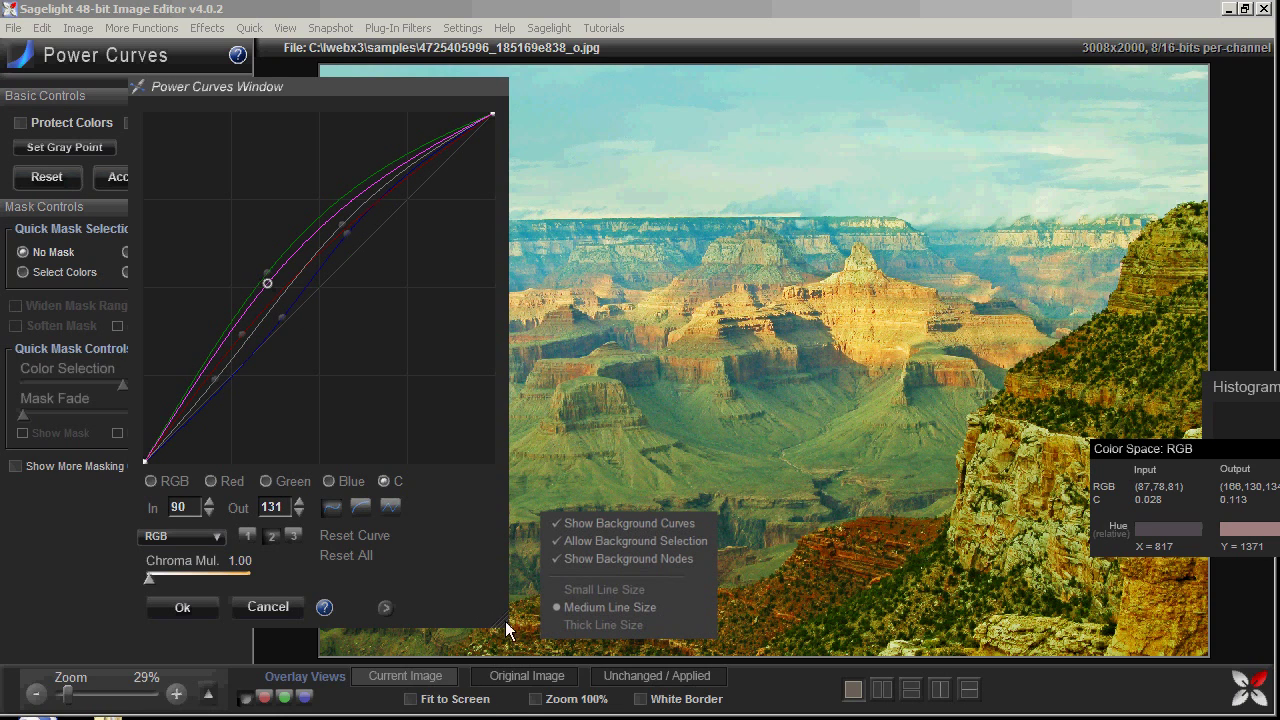
Enlarge the Power Curves window slightly and pull the C curve down with shadow points and one at about 83 in, 84 out
{"action": "left_click_drag", "start_coordinate": [505, 628], "coordinate": [536, 640]}
{"action": "left_click_drag", "start_coordinate": [275, 293], "coordinate": [198, 431]}
{"action": "left_click_drag", "start_coordinate": [245, 374], "coordinate": [265, 363]}
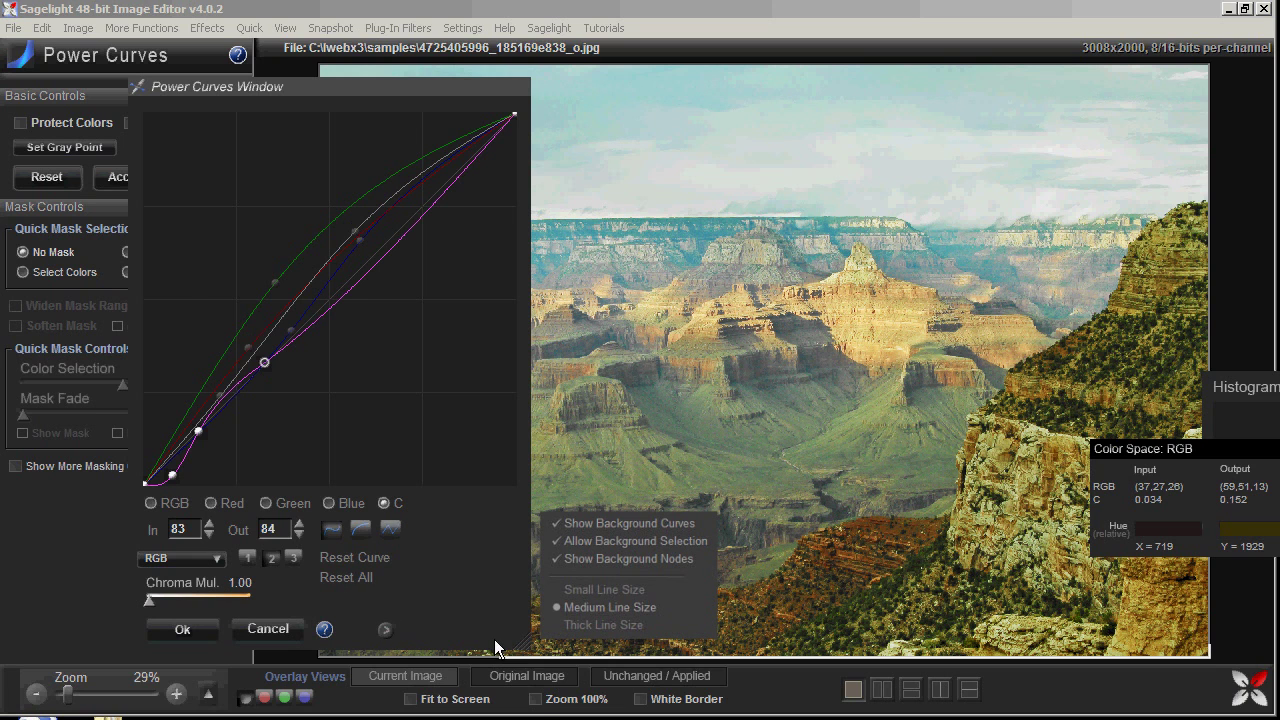
Limit the curve edits with the Select Colors mask and dock the Mask View window
{"action": "left_click", "coordinate": [533, 644]}
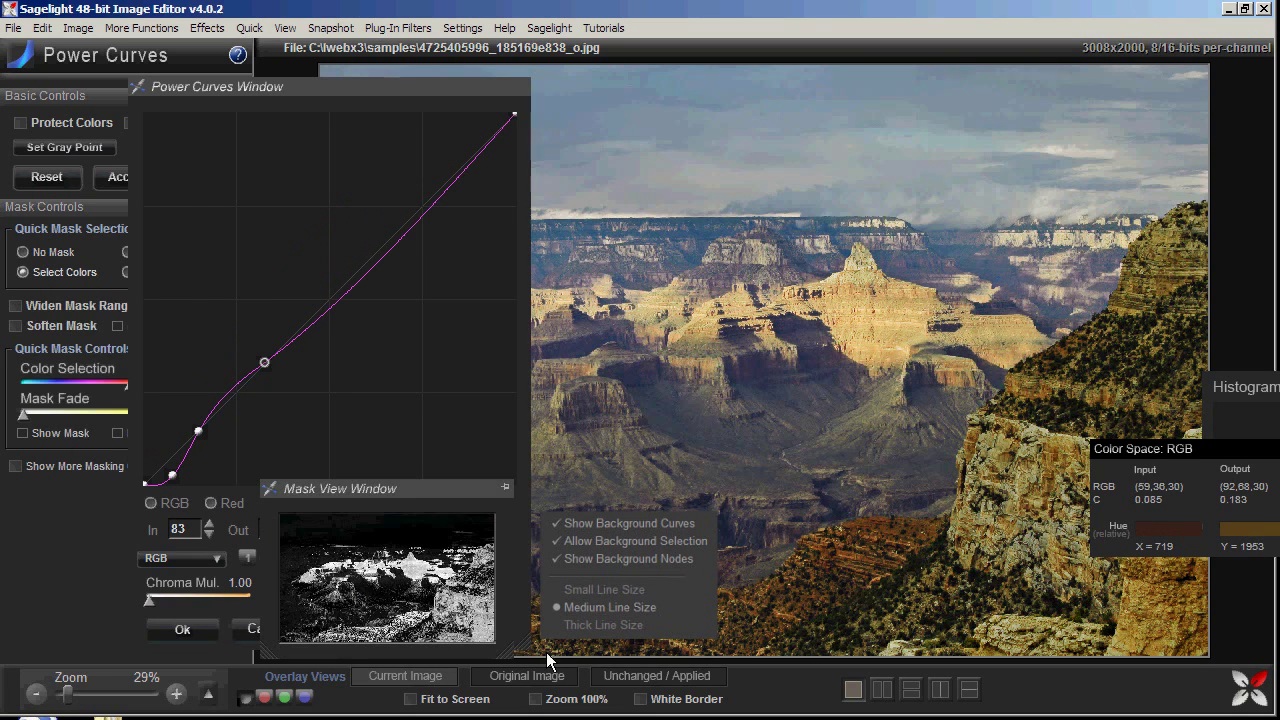
{"action": "left_click", "coordinate": [505, 488]}
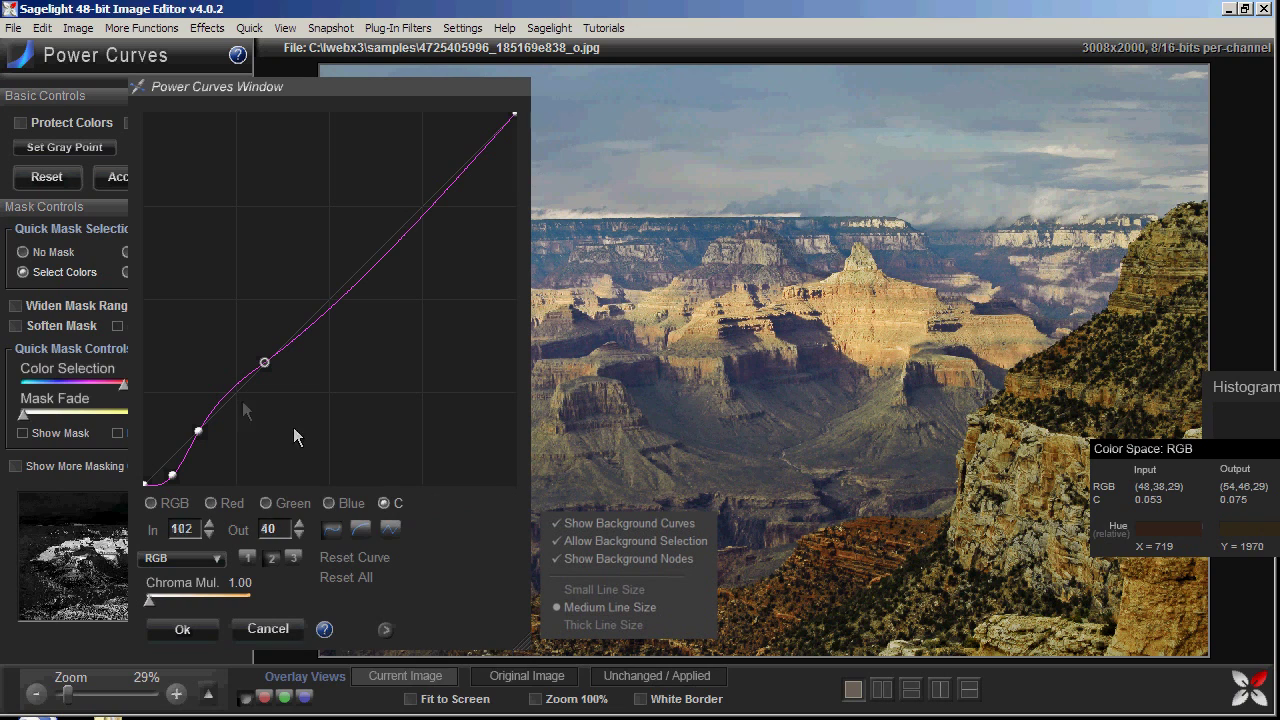
{"action": "left_click", "coordinate": [198, 431]}
Move the Power Curves window clear of the mask controls and briefly show the additional masking controls
{"action": "left_click_drag", "start_coordinate": [224, 87], "coordinate": [394, 91]}
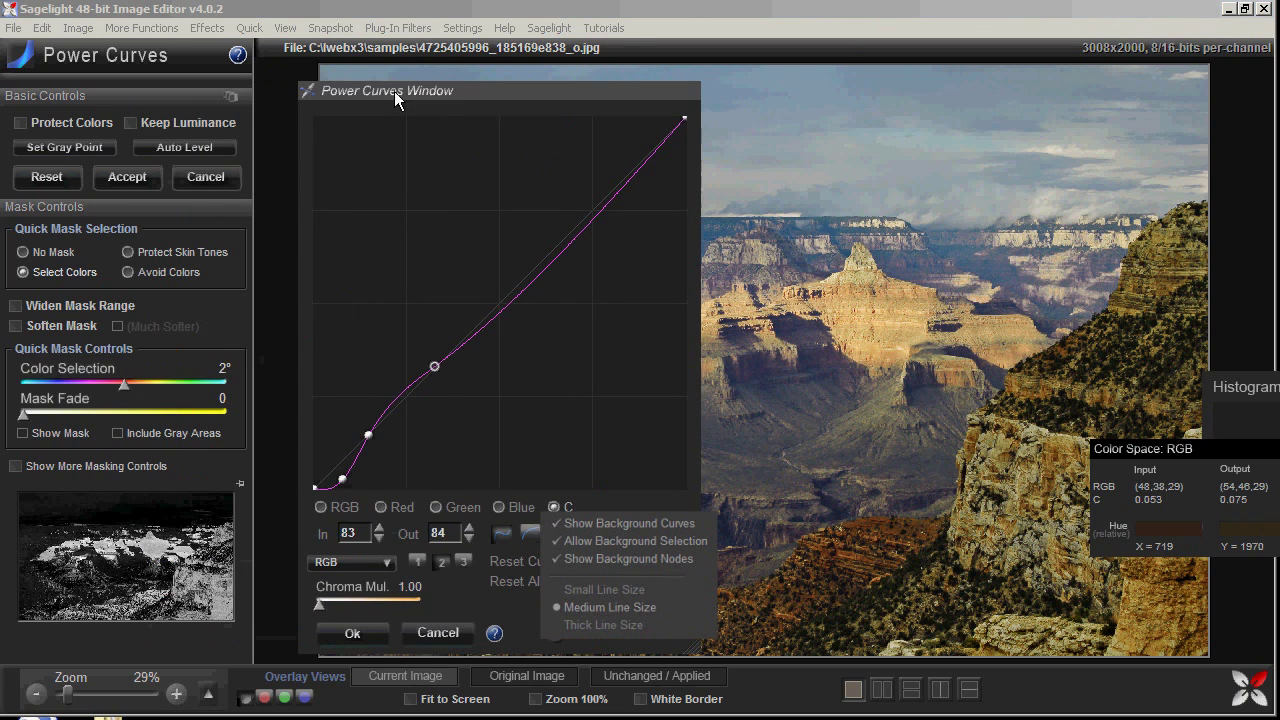
{"action": "left_click", "coordinate": [94, 465]}
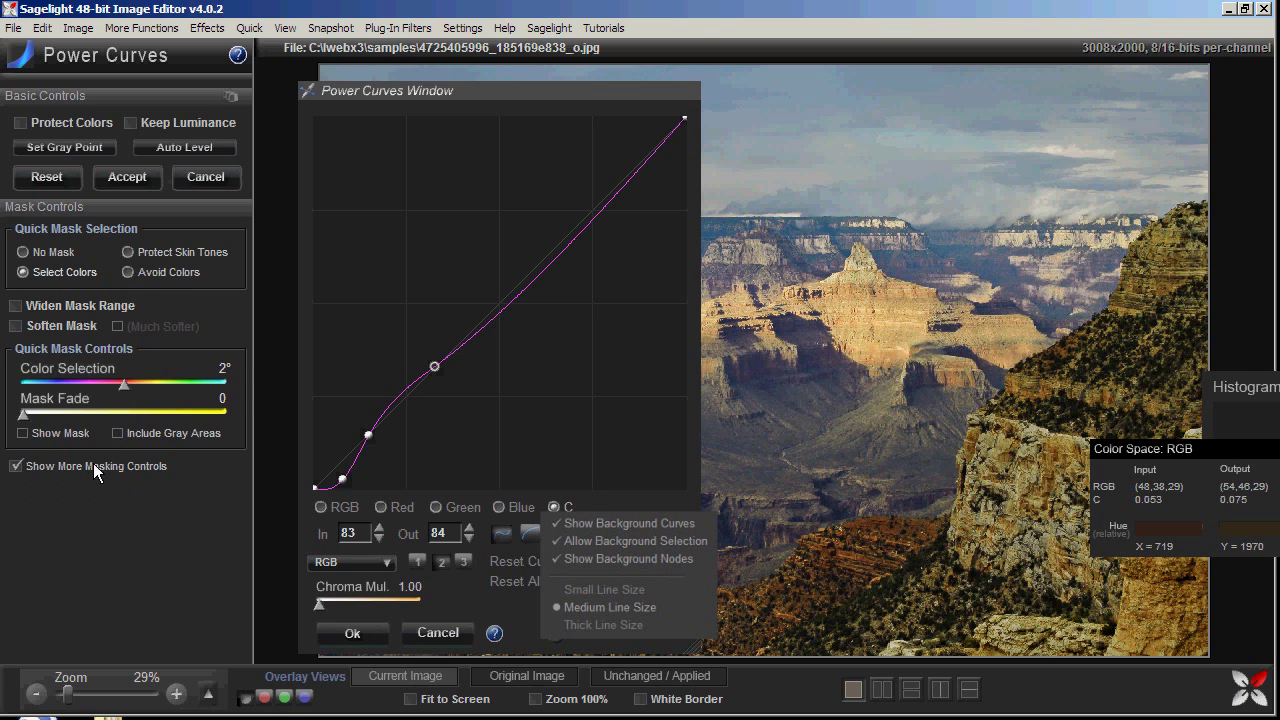
{"action": "left_click", "coordinate": [93, 465]}
With No Mask selected, steepen the C curve's upper part and add a Green curve point at about 112 in, 175 out
{"action": "left_click_drag", "start_coordinate": [433, 366], "coordinate": [433, 360]}
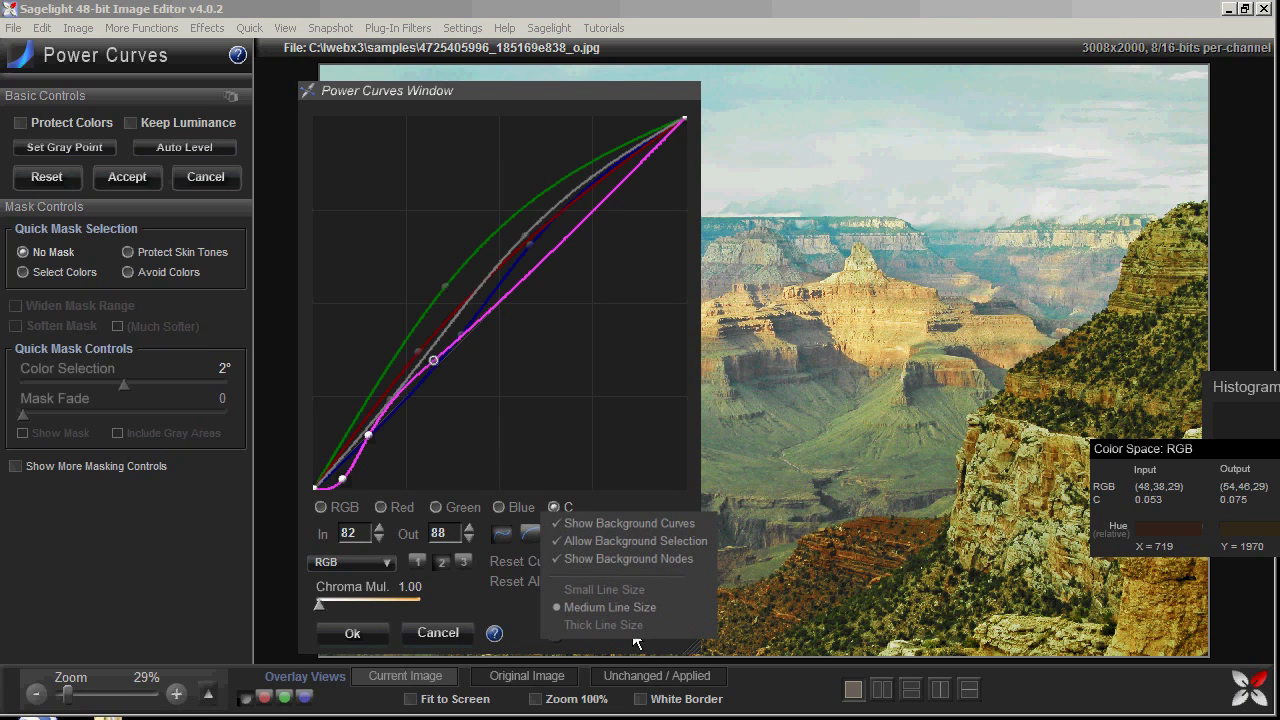
{"action": "left_click_drag", "start_coordinate": [434, 361], "coordinate": [459, 340]}
{"action": "left_click_drag", "start_coordinate": [522, 286], "coordinate": [515, 202]}
{"action": "left_click", "coordinate": [445, 507]}
{"action": "left_click_drag", "start_coordinate": [446, 288], "coordinate": [476, 234]}
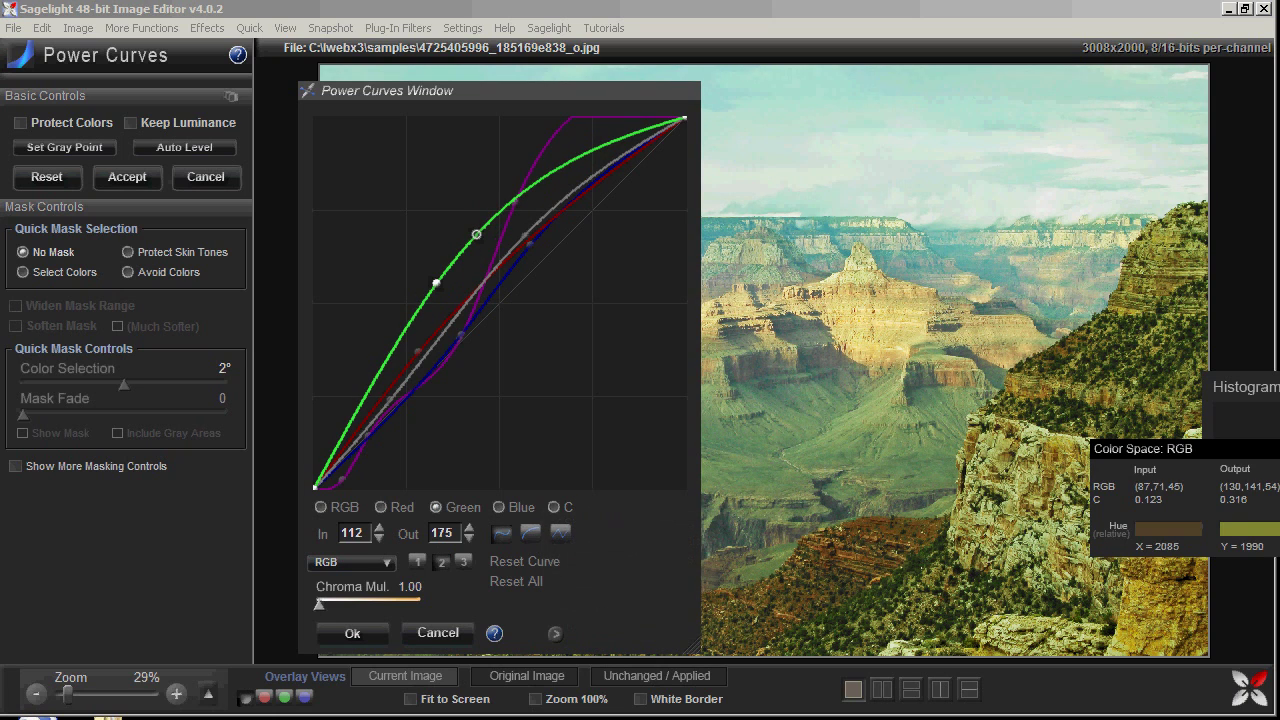
Reset all the curves, and make the Power Curves window smaller and place it partly over the mask controls
{"action": "left_click", "coordinate": [63, 176]}
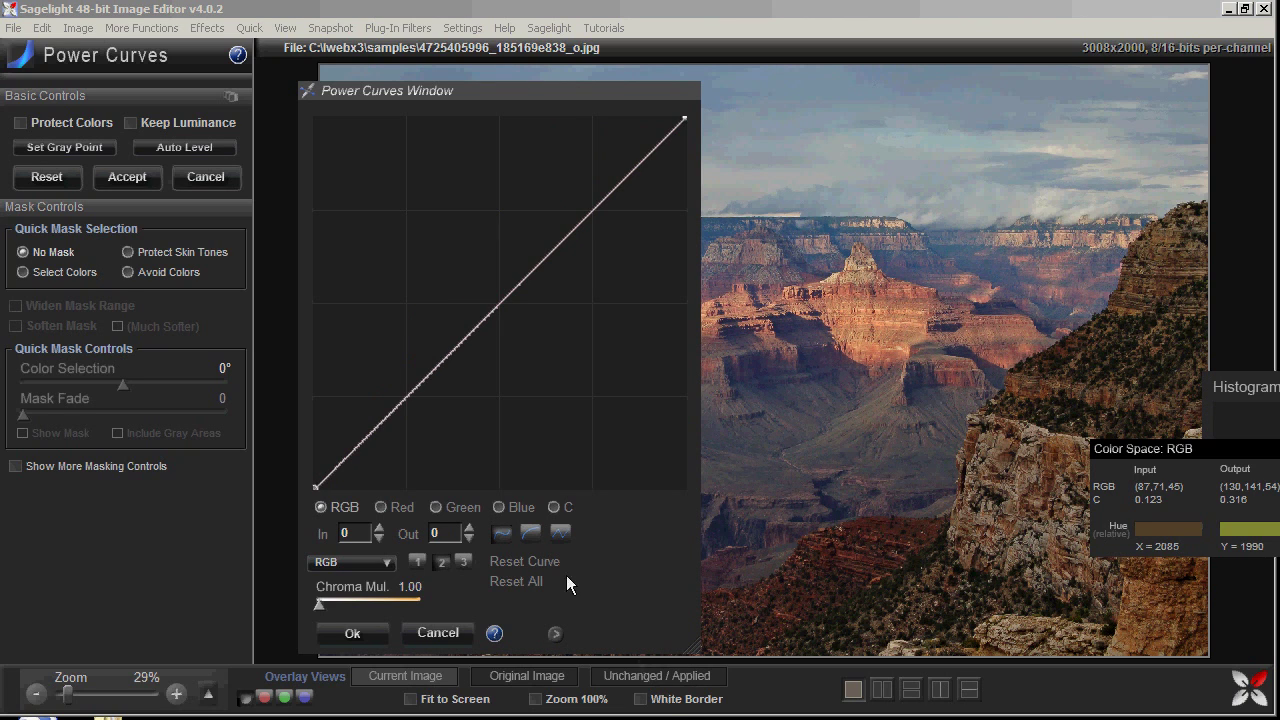
{"action": "left_click", "coordinate": [442, 563]}
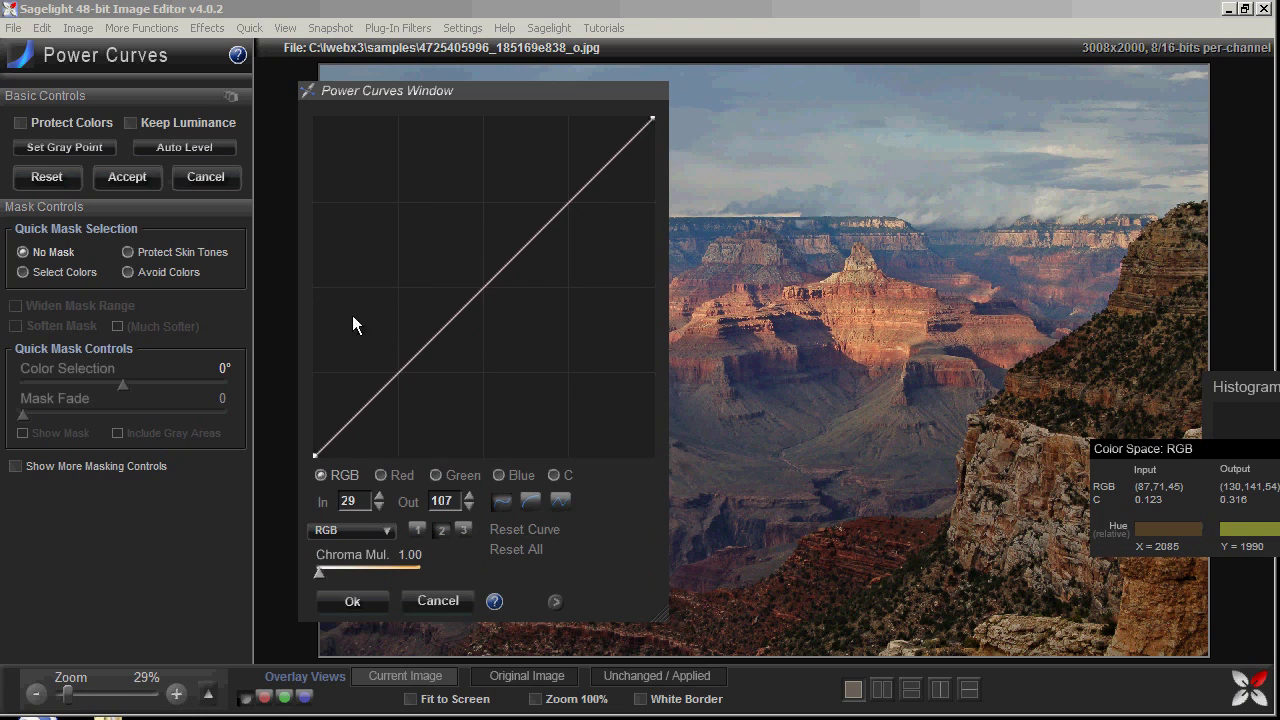
{"action": "left_click_drag", "start_coordinate": [412, 93], "coordinate": [284, 89]}
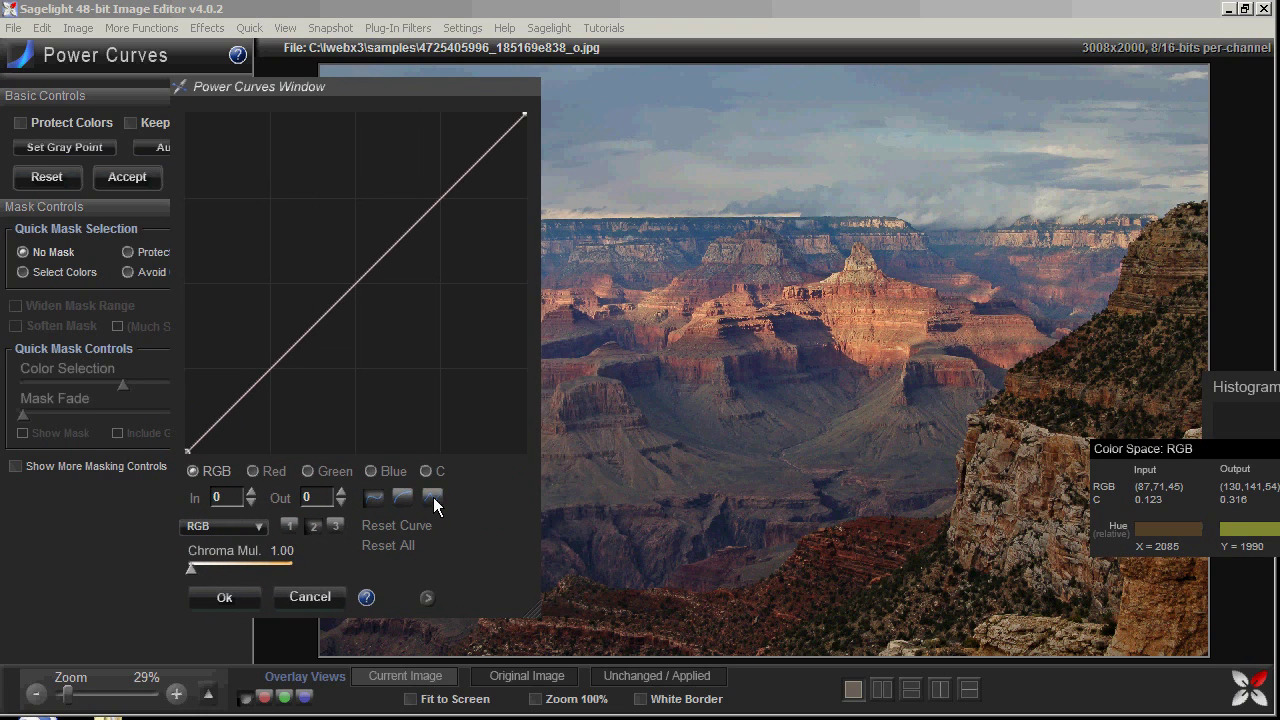
Build an RGB contrast curve from straight segments with a raised upper point and one at about 71 in, 73 out, and switch it to smooth
{"action": "left_click_drag", "start_coordinate": [405, 232], "coordinate": [363, 184]}
{"action": "left_click_drag", "start_coordinate": [303, 288], "coordinate": [281, 353]}
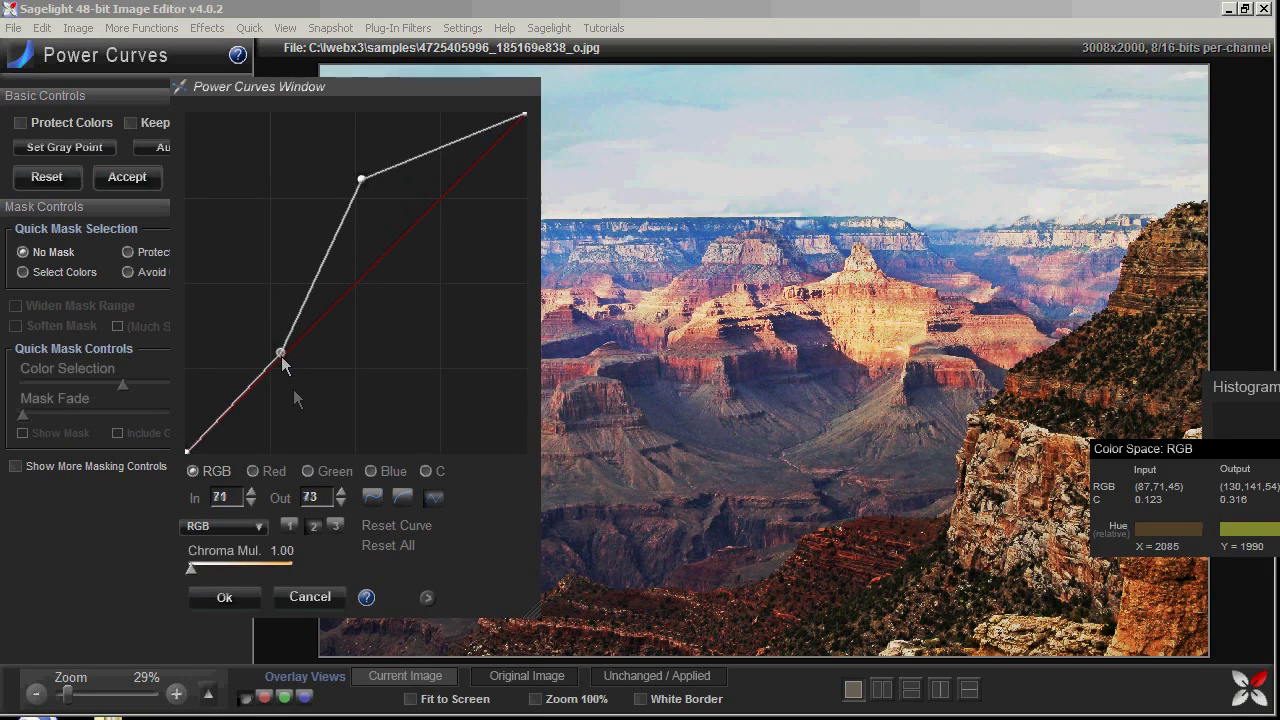
{"action": "left_click", "coordinate": [376, 497]}
Refine the smooth RGB curve by adjusting its shadow and highlight points and adding a midtone point at about 94 in, 132 out
{"action": "mouse_move", "coordinate": [362, 180]}
{"action": "left_mouse_down"}
{"action": "mouse_move", "coordinate": [366, 200]}
{"action": "mouse_move", "coordinate": [360, 189]}
{"action": "left_mouse_up"}
{"action": "left_click_drag", "start_coordinate": [280, 352], "coordinate": [265, 373]}
{"action": "left_click", "coordinate": [311, 277]}
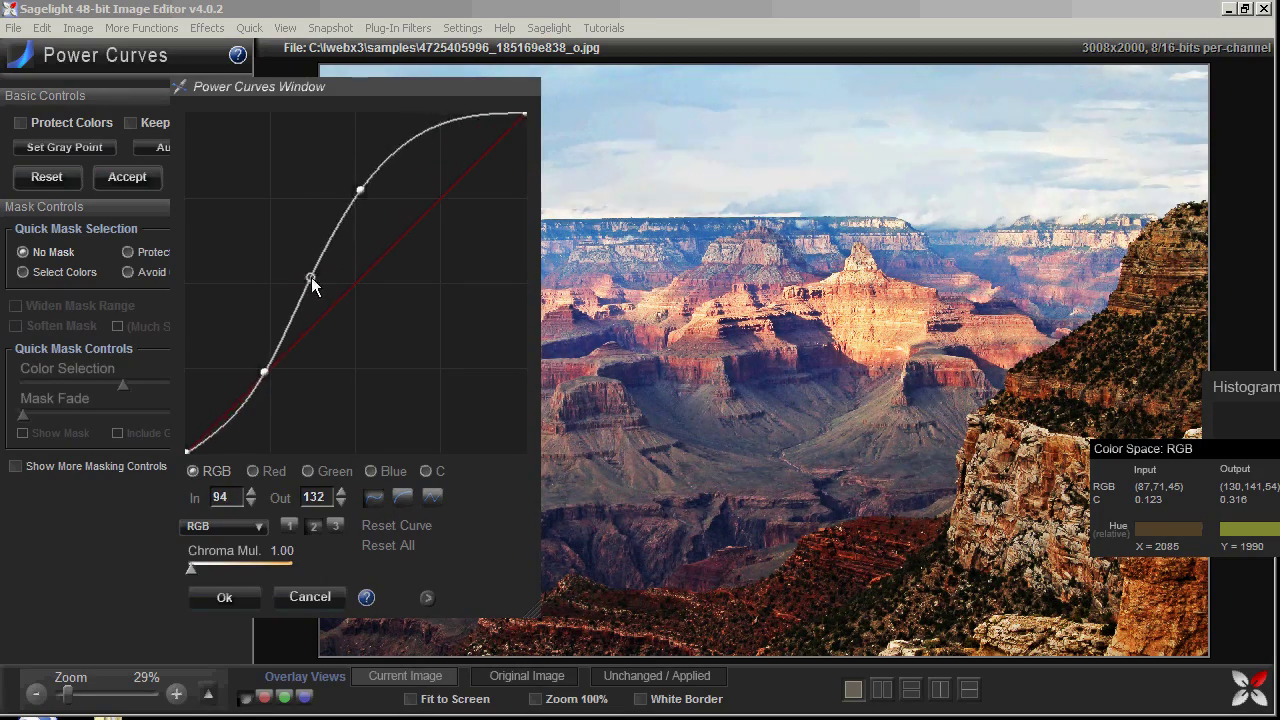
{"action": "left_click_drag", "start_coordinate": [360, 190], "coordinate": [415, 145]}
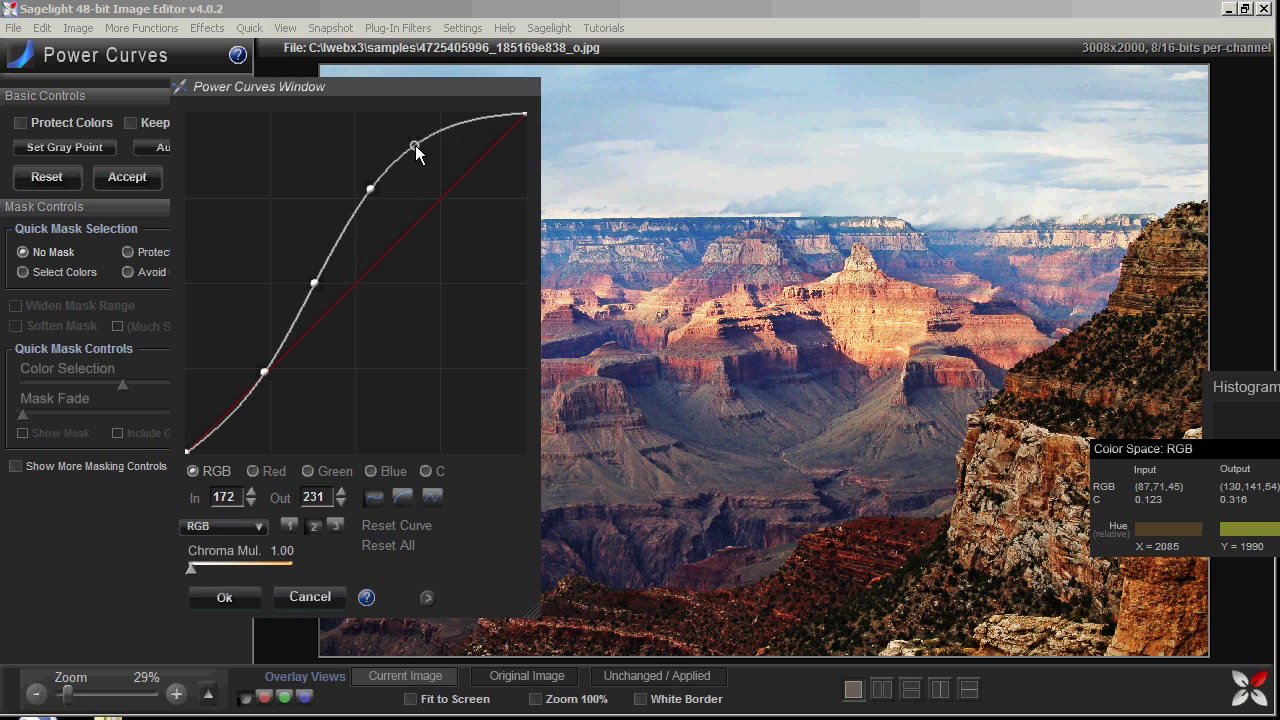
{"action": "mouse_move", "coordinate": [415, 145]}
{"action": "left_mouse_down"}
{"action": "mouse_move", "coordinate": [414, 114]}
{"action": "mouse_move", "coordinate": [403, 150]}
{"action": "left_mouse_up"}
{"action": "left_click", "coordinate": [365, 195]}
Delete the midtone point and both upper points from the RGB curve
{"action": "right_click", "coordinate": [315, 285]}
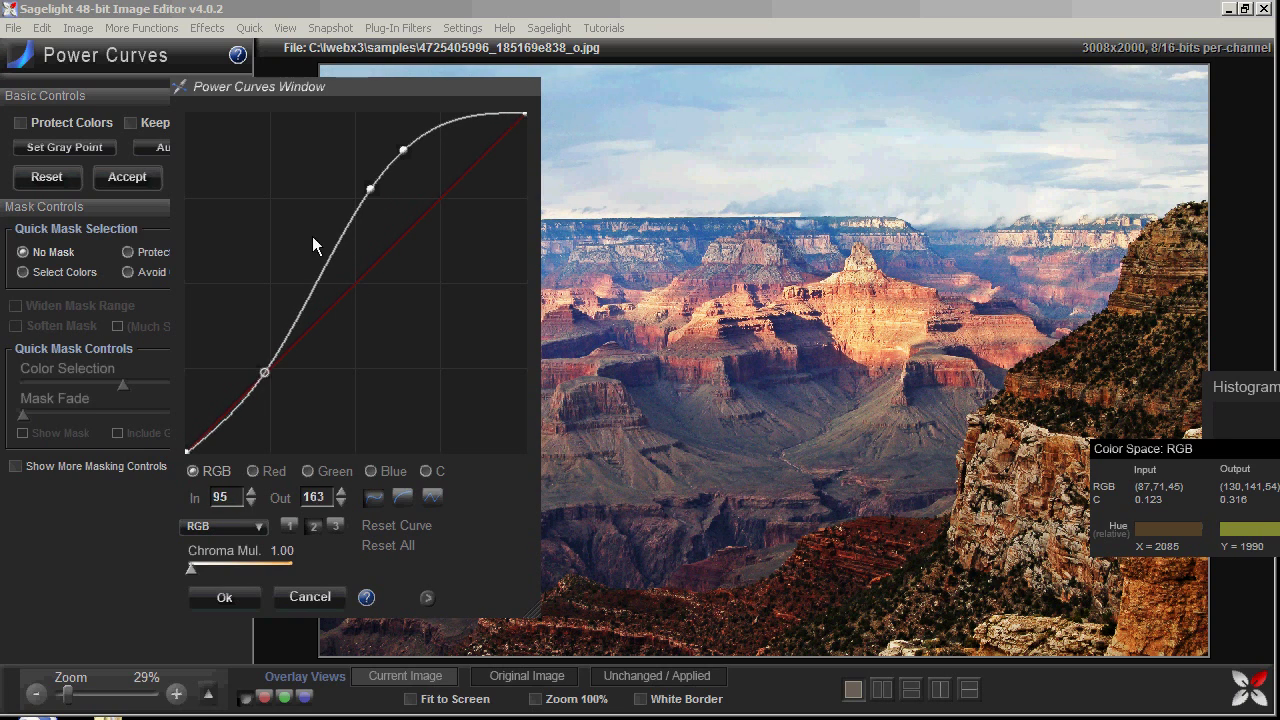
{"action": "right_click", "coordinate": [372, 186]}
{"action": "left_click_drag", "start_coordinate": [404, 150], "coordinate": [415, 151]}
{"action": "right_click", "coordinate": [413, 151]}
Raise the RGB curve's shadow point to about 28 in, 82 out, and switch the curve to straight segments
{"action": "left_click_drag", "start_coordinate": [264, 371], "coordinate": [220, 345]}
{"action": "left_click_drag", "start_coordinate": [240, 300], "coordinate": [278, 219]}
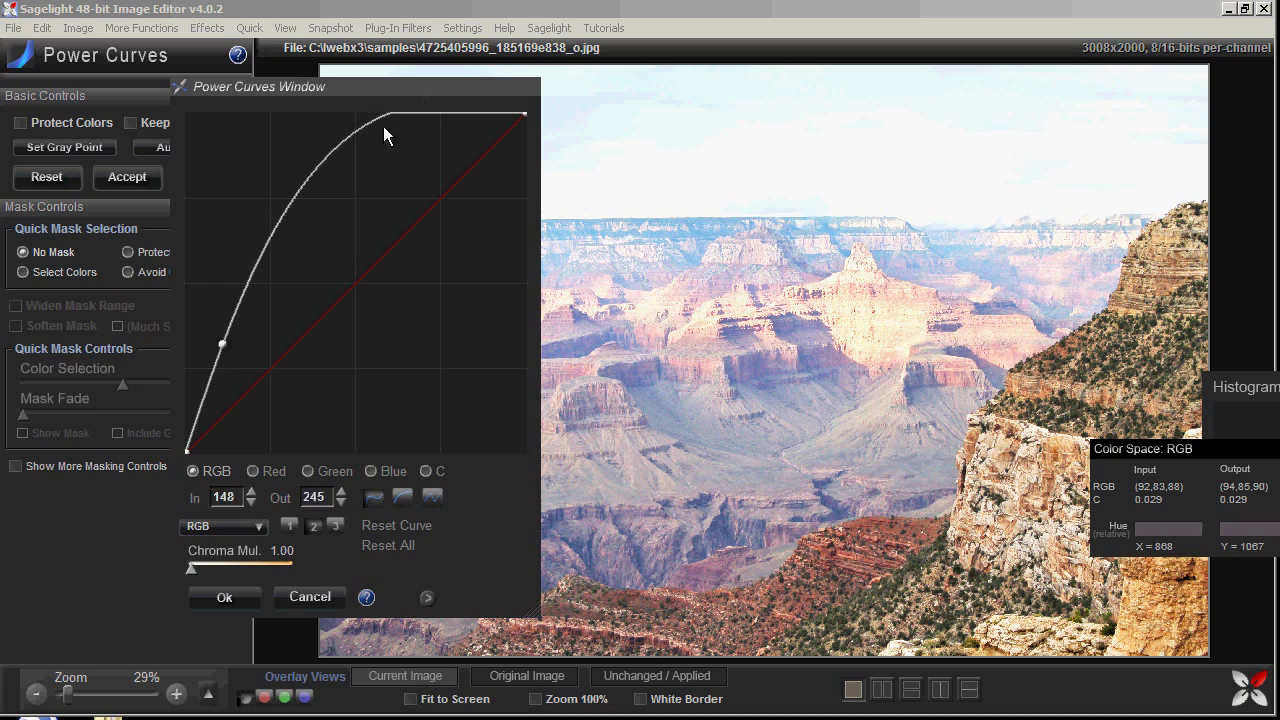
{"action": "left_click", "coordinate": [434, 499]}
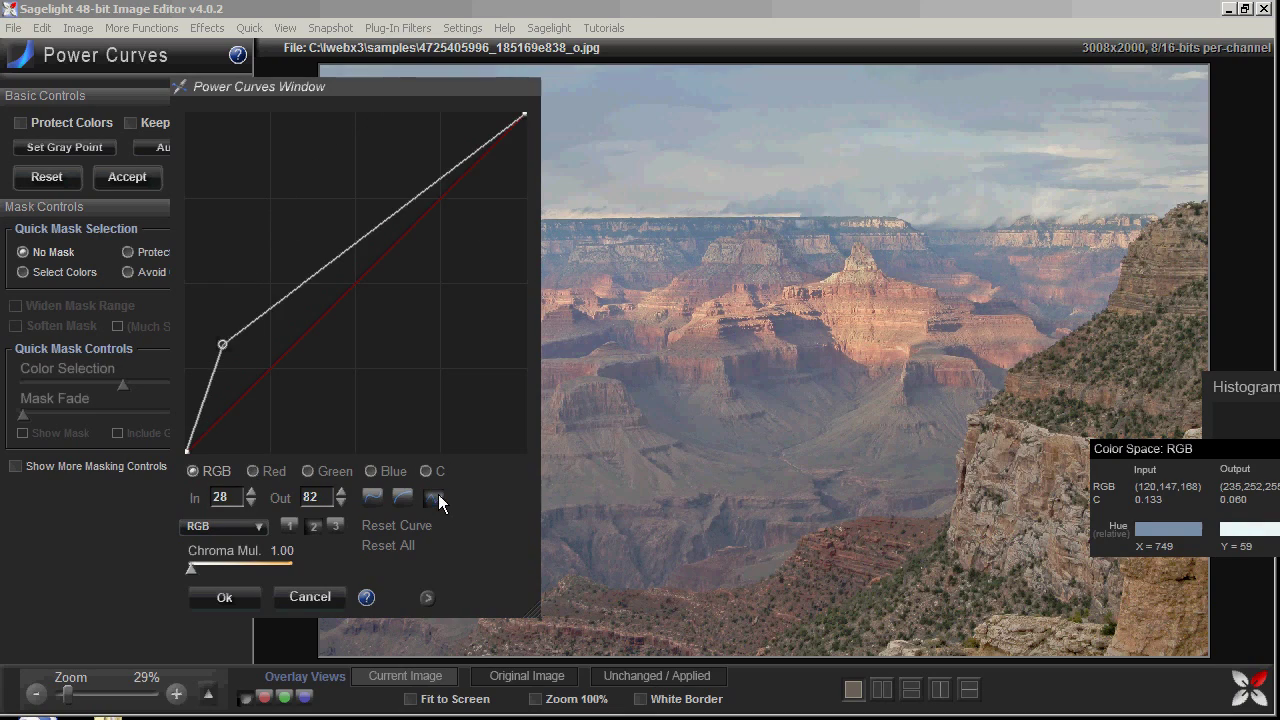
Shape the straight-segment RGB curve with points at about 46 in, 44 out and 104 in, 118 out, plus two upper points
{"action": "left_click_drag", "start_coordinate": [291, 352], "coordinate": [414, 155]}
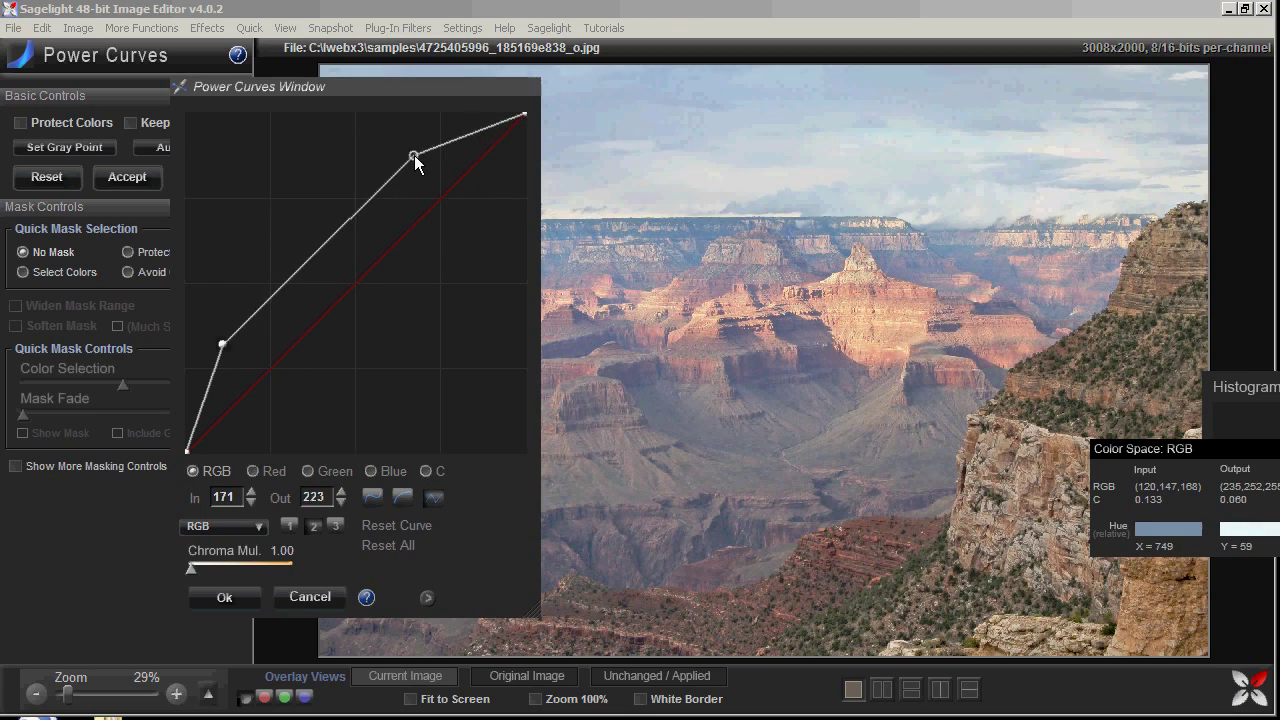
{"action": "left_click_drag", "start_coordinate": [222, 344], "coordinate": [241, 385]}
{"action": "left_click_drag", "start_coordinate": [307, 298], "coordinate": [323, 296]}
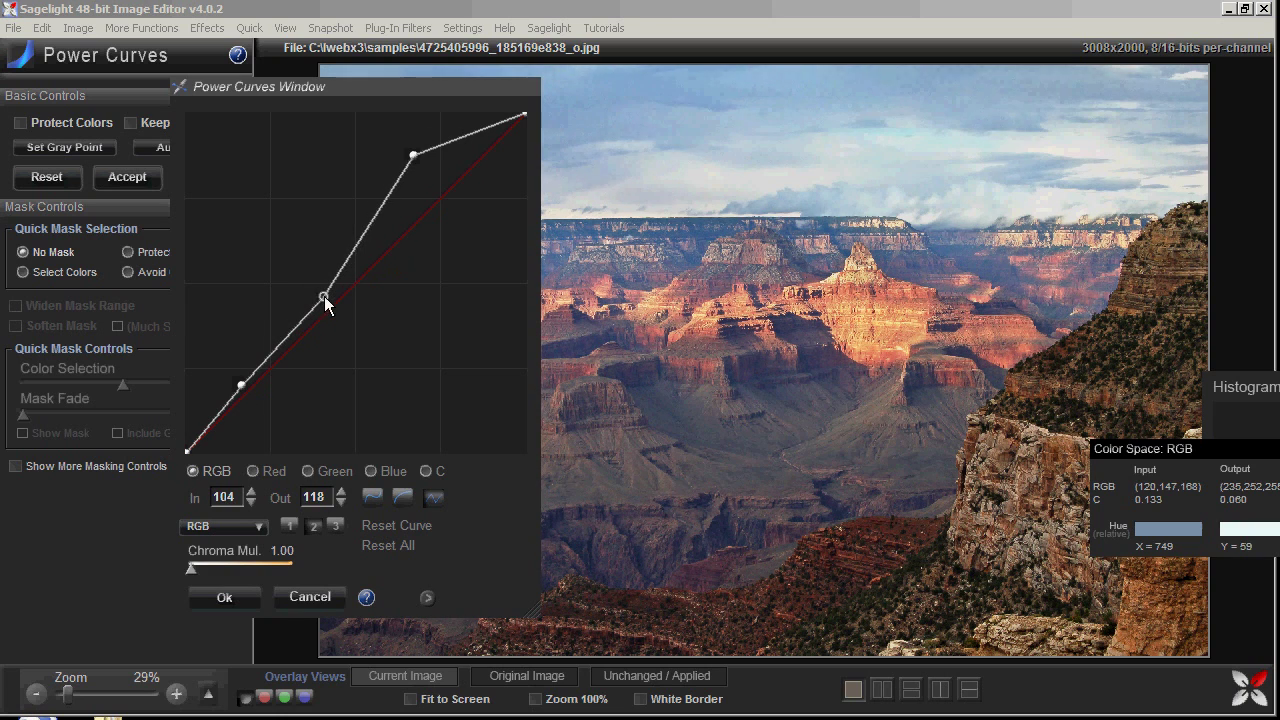
{"action": "left_click_drag", "start_coordinate": [380, 224], "coordinate": [388, 230]}
{"action": "left_click_drag", "start_coordinate": [414, 155], "coordinate": [425, 149]}
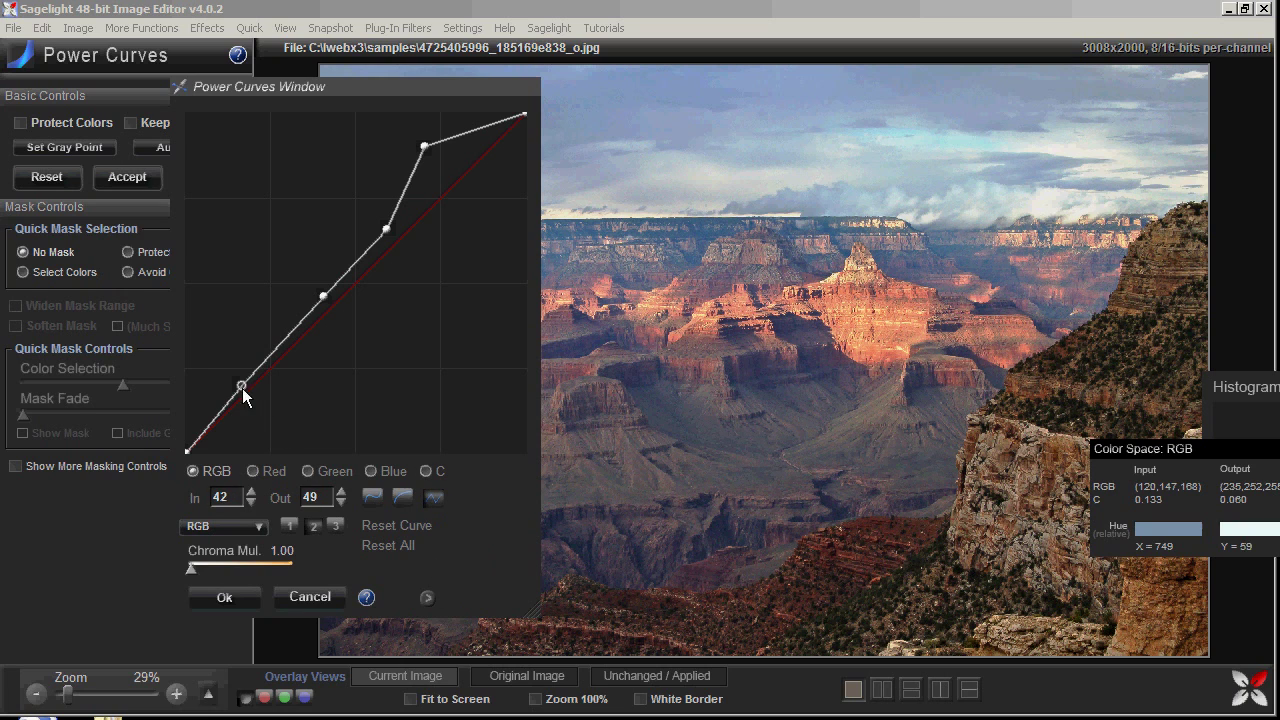
{"action": "left_click_drag", "start_coordinate": [243, 391], "coordinate": [247, 395]}
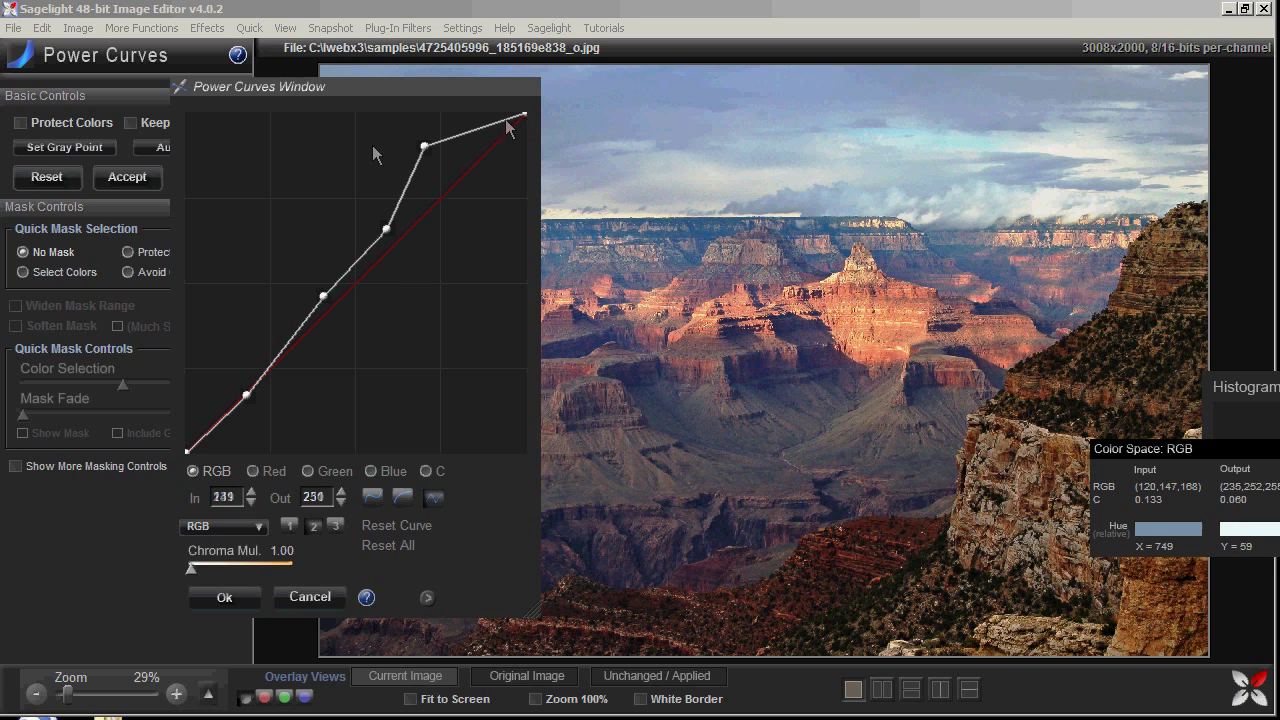
Compare the smooth and straight-segment types on the RGB curve, ending on the first smooth type
{"action": "left_click", "coordinate": [372, 501]}
{"action": "left_click", "coordinate": [432, 498]}
{"action": "left_click", "coordinate": [373, 498]}
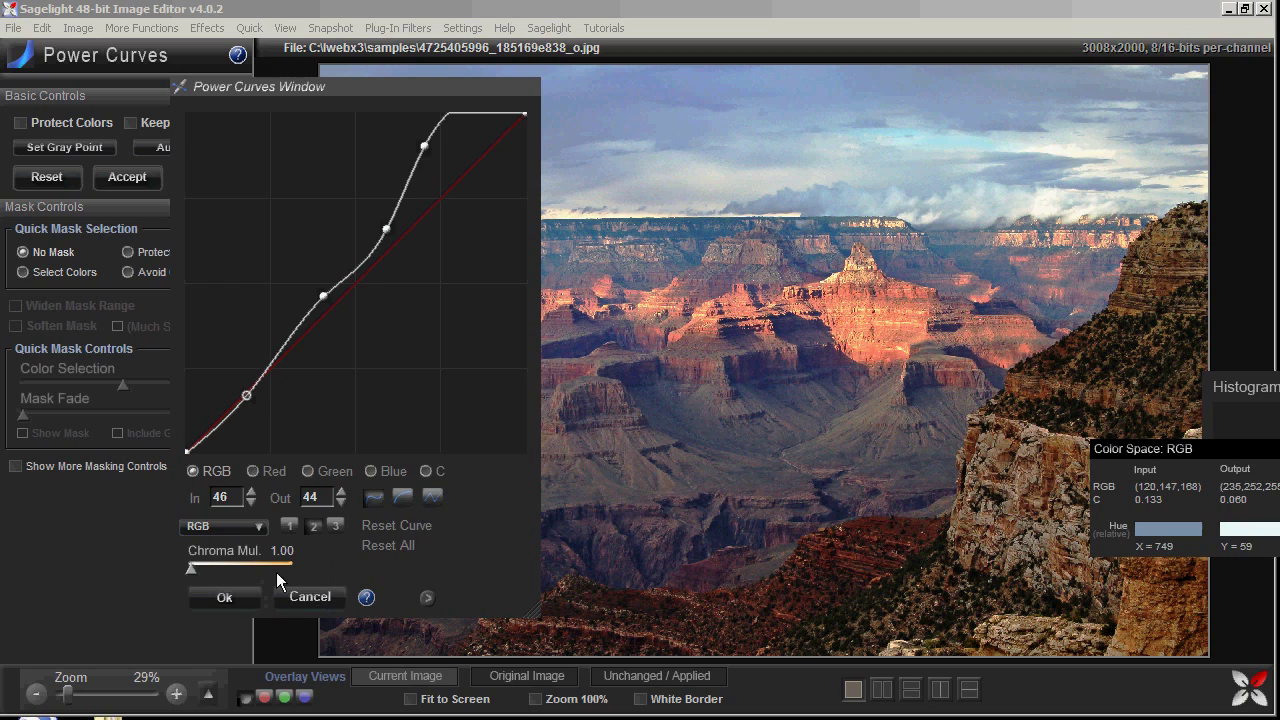
Remove all the added points from the smooth RGB curve
{"action": "left_click_drag", "start_coordinate": [245, 394], "coordinate": [1, 393]}
{"action": "left_click_drag", "start_coordinate": [326, 295], "coordinate": [486, 275]}
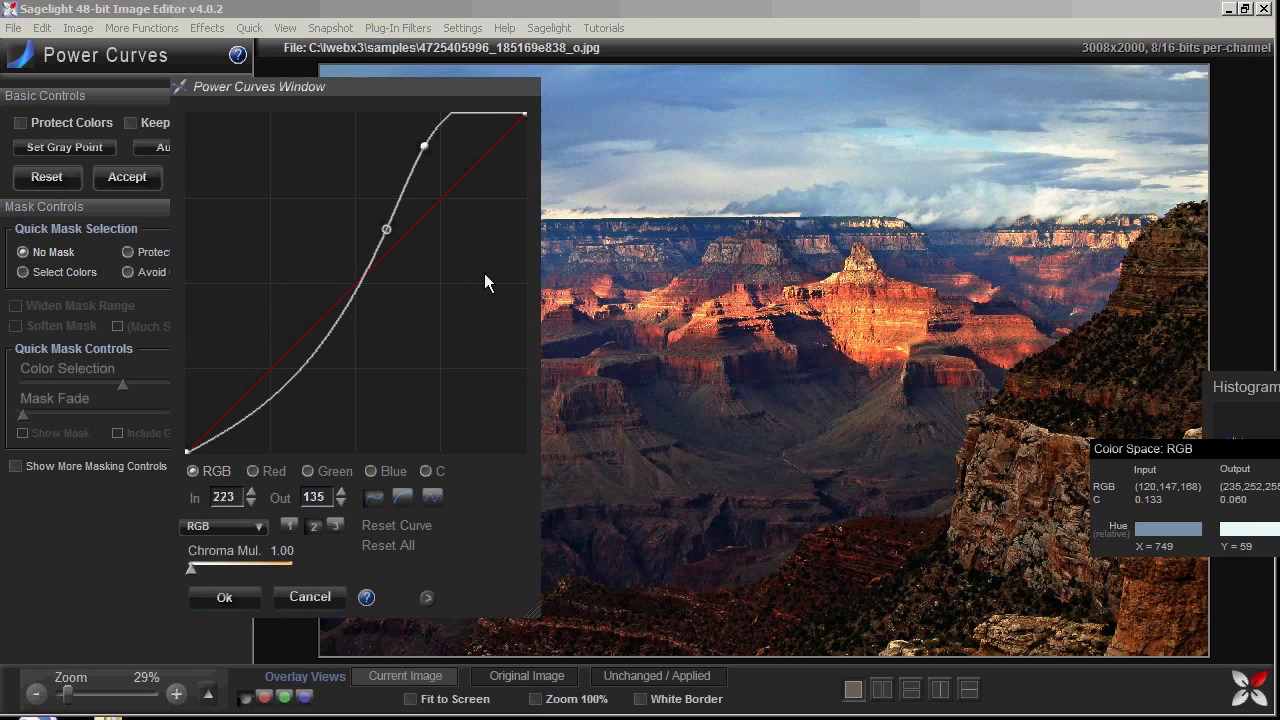
{"action": "left_click_drag", "start_coordinate": [382, 231], "coordinate": [473, 324]}
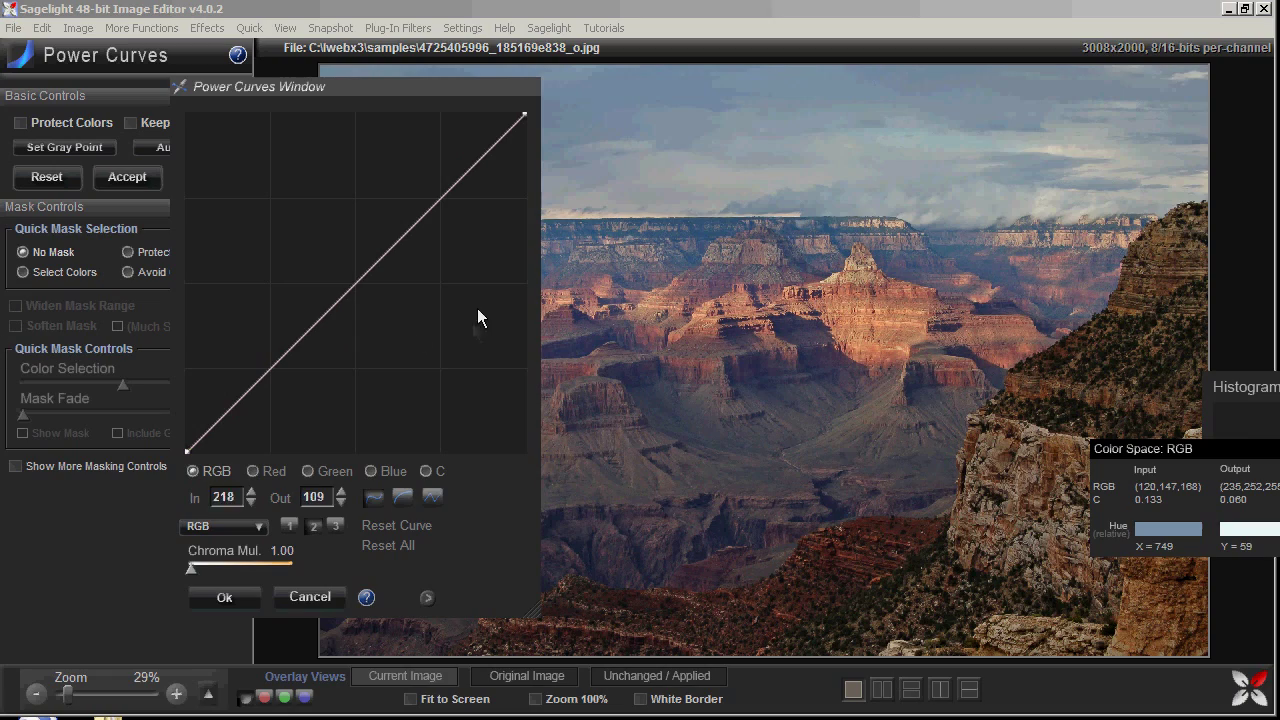
Bow the RGB curve strongly upward with shadow and midtone points and a highlight point at about 181 in, 241 out
{"action": "left_click_drag", "start_coordinate": [360, 283], "coordinate": [292, 228]}
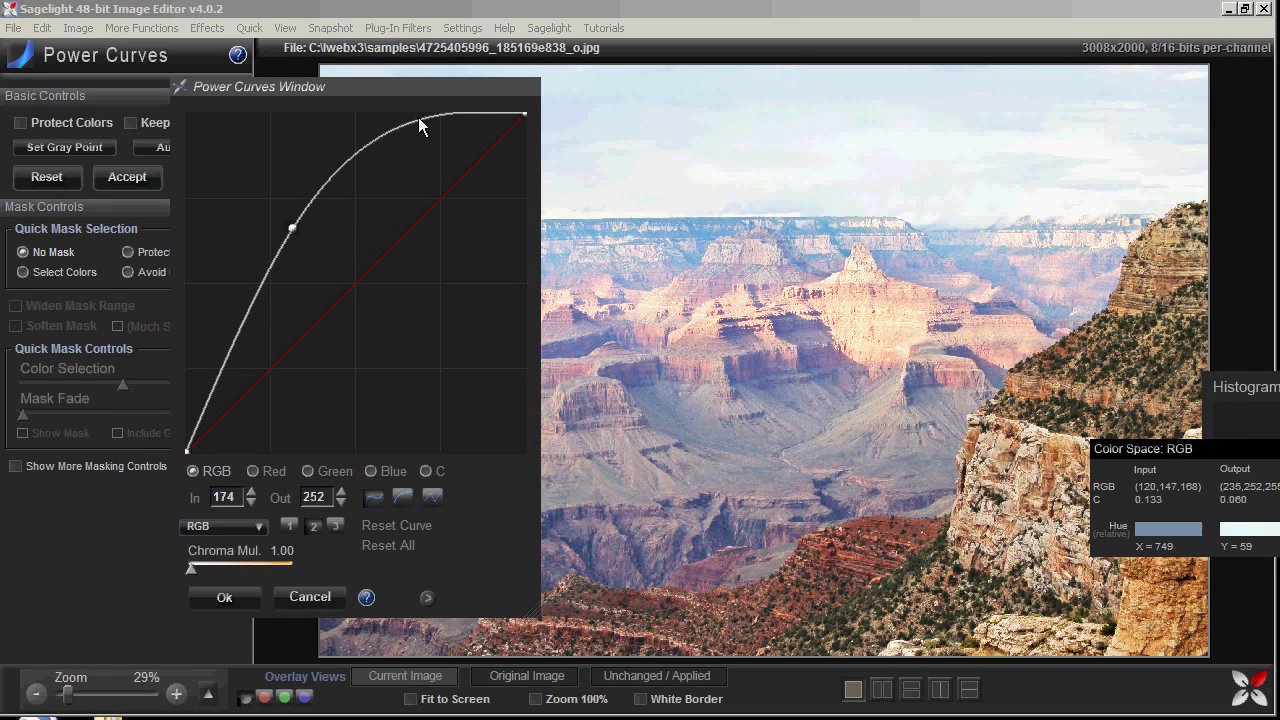
{"action": "left_click_drag", "start_coordinate": [292, 228], "coordinate": [410, 144]}
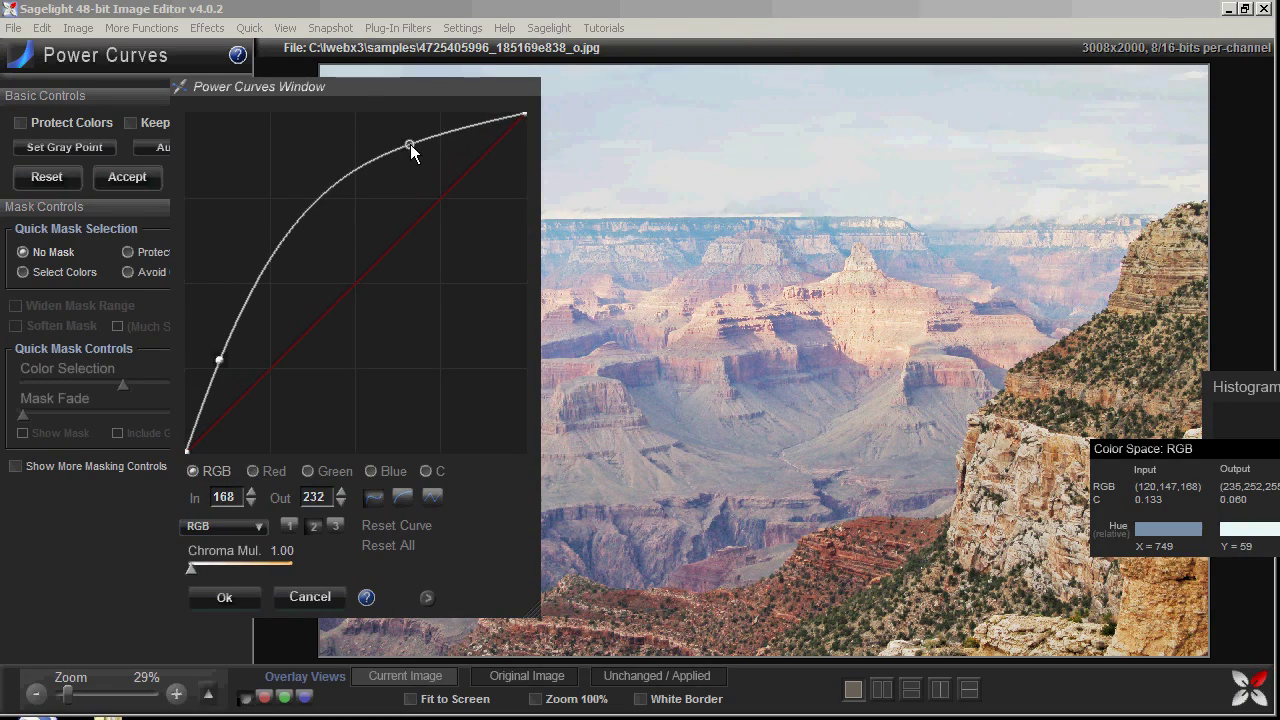
{"action": "left_click_drag", "start_coordinate": [334, 191], "coordinate": [299, 229]}
{"action": "left_click_drag", "start_coordinate": [409, 144], "coordinate": [427, 131]}
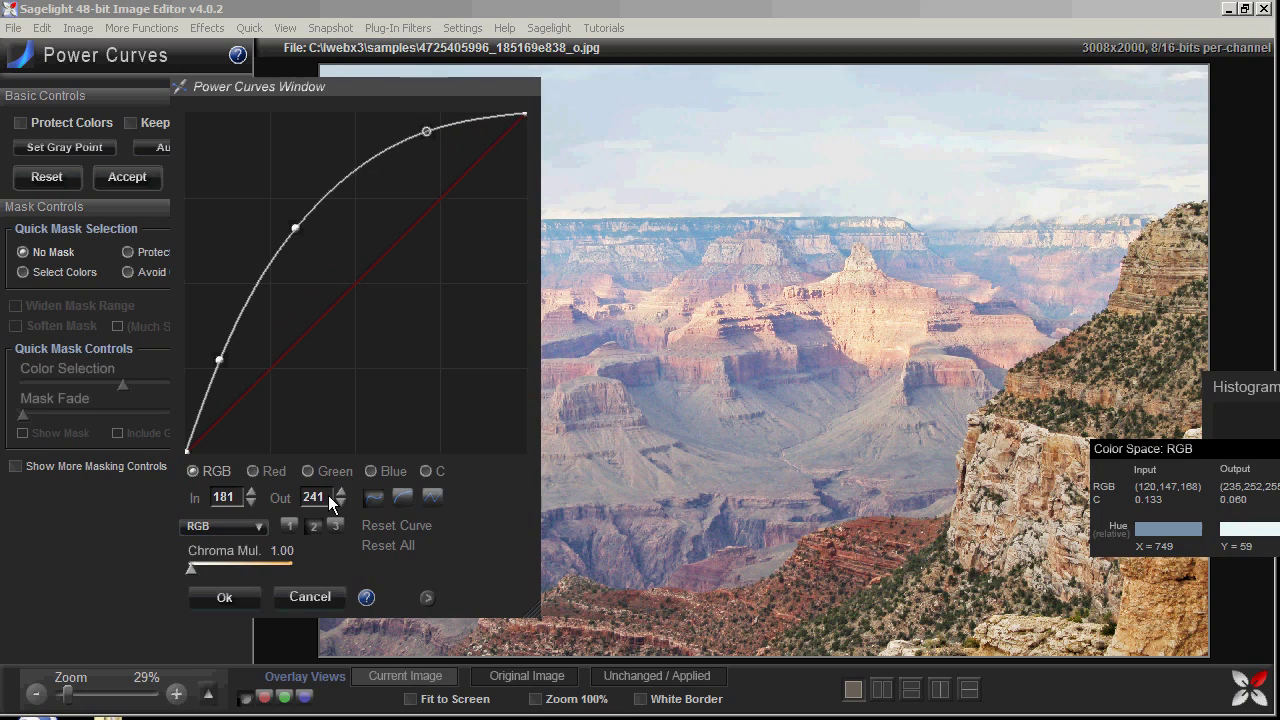
Clear the shadow, midtone and highlight points from the brightened RGB curve
{"action": "left_click_drag", "start_coordinate": [219, 360], "coordinate": [540, 375]}
{"action": "left_click_drag", "start_coordinate": [296, 227], "coordinate": [312, 246]}
{"action": "left_click_drag", "start_coordinate": [426, 131], "coordinate": [917, 517]}
Try the second curve type and shape an RGB S-curve with lowered shadows, a midtone point and one at about 155 in, 222 out
{"action": "left_click", "coordinate": [405, 495]}
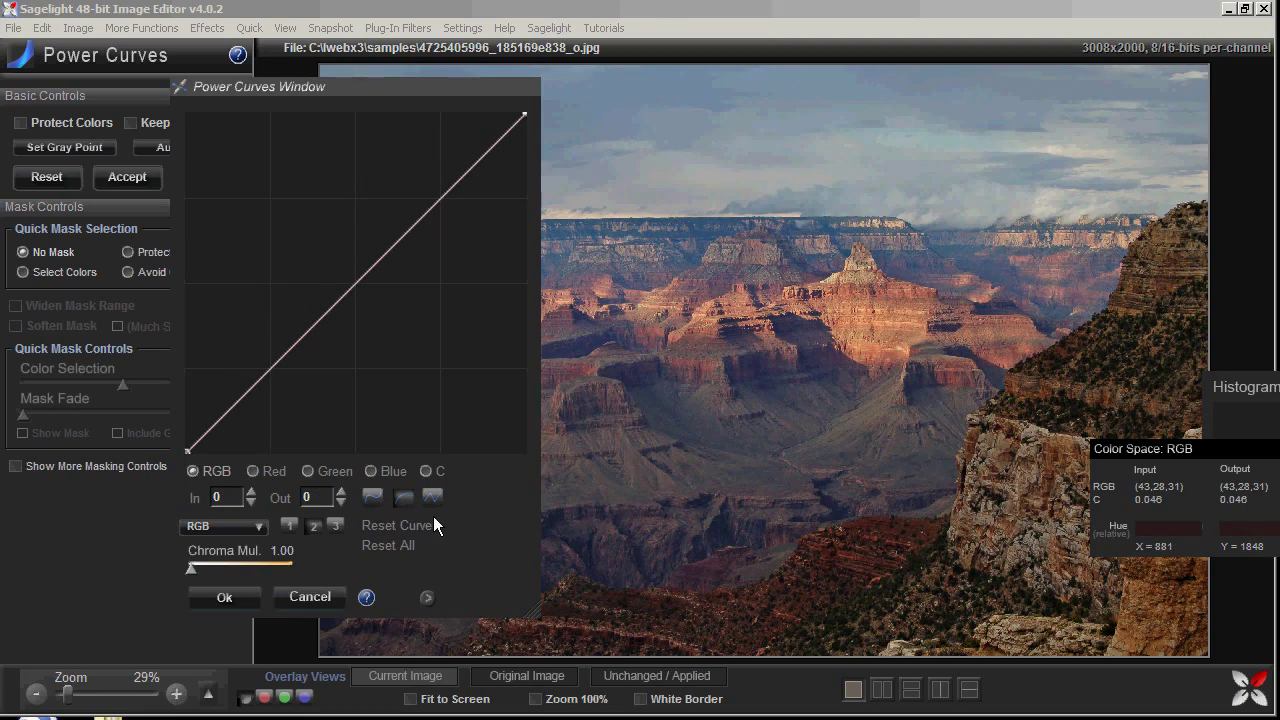
{"action": "left_click_drag", "start_coordinate": [362, 282], "coordinate": [319, 244]}
{"action": "left_click_drag", "start_coordinate": [255, 330], "coordinate": [256, 370]}
{"action": "left_click_drag", "start_coordinate": [393, 197], "coordinate": [386, 163]}
{"action": "left_click_drag", "start_coordinate": [320, 244], "coordinate": [332, 243]}
{"action": "left_click_drag", "start_coordinate": [254, 370], "coordinate": [225, 423]}
{"action": "left_click_drag", "start_coordinate": [331, 244], "coordinate": [323, 277]}
{"action": "left_click_drag", "start_coordinate": [389, 156], "coordinate": [393, 157]}
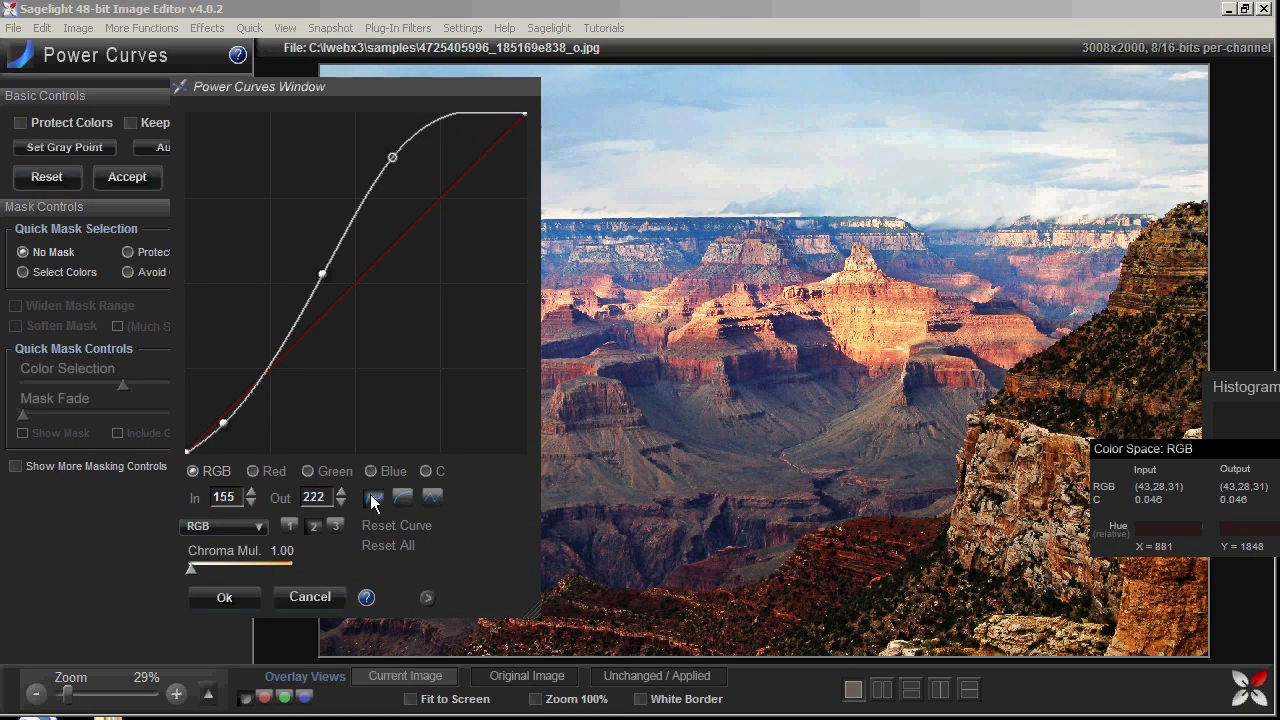
Compare the second and first smooth types on the S-curve, and add and remove a point near its upper end
{"action": "left_click", "coordinate": [408, 495]}
{"action": "left_click", "coordinate": [404, 493]}
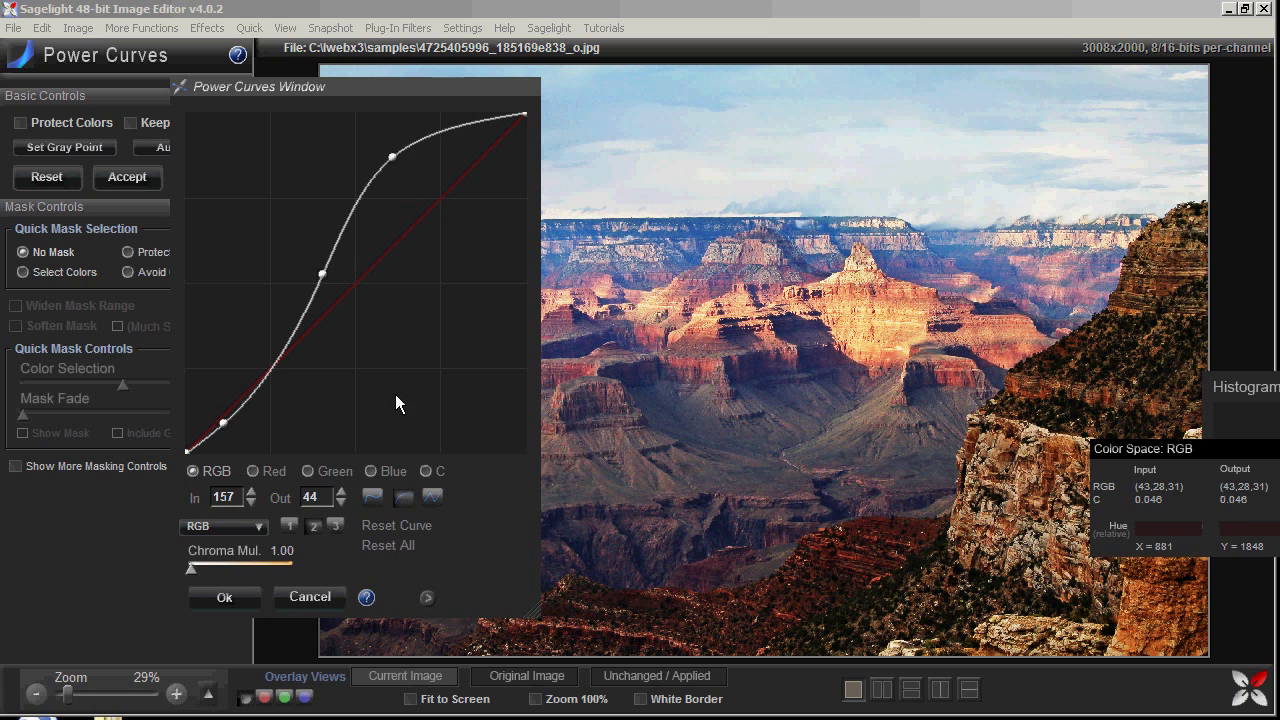
{"action": "left_click", "coordinate": [373, 496]}
{"action": "left_click_drag", "start_coordinate": [451, 118], "coordinate": [446, 118]}
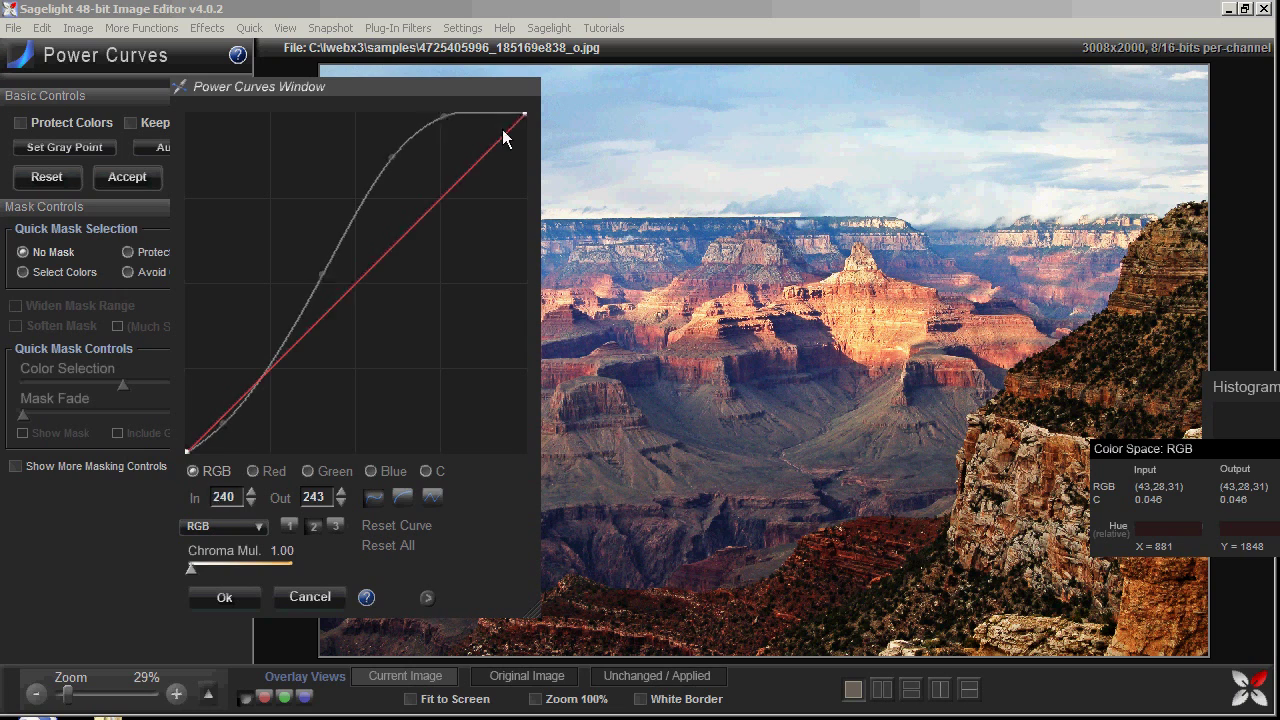
{"action": "left_click_drag", "start_coordinate": [447, 115], "coordinate": [370, 213]}
View the S-curve in the second curve type and remove its remaining points to straighten the RGB curve
{"action": "left_click", "coordinate": [405, 501]}
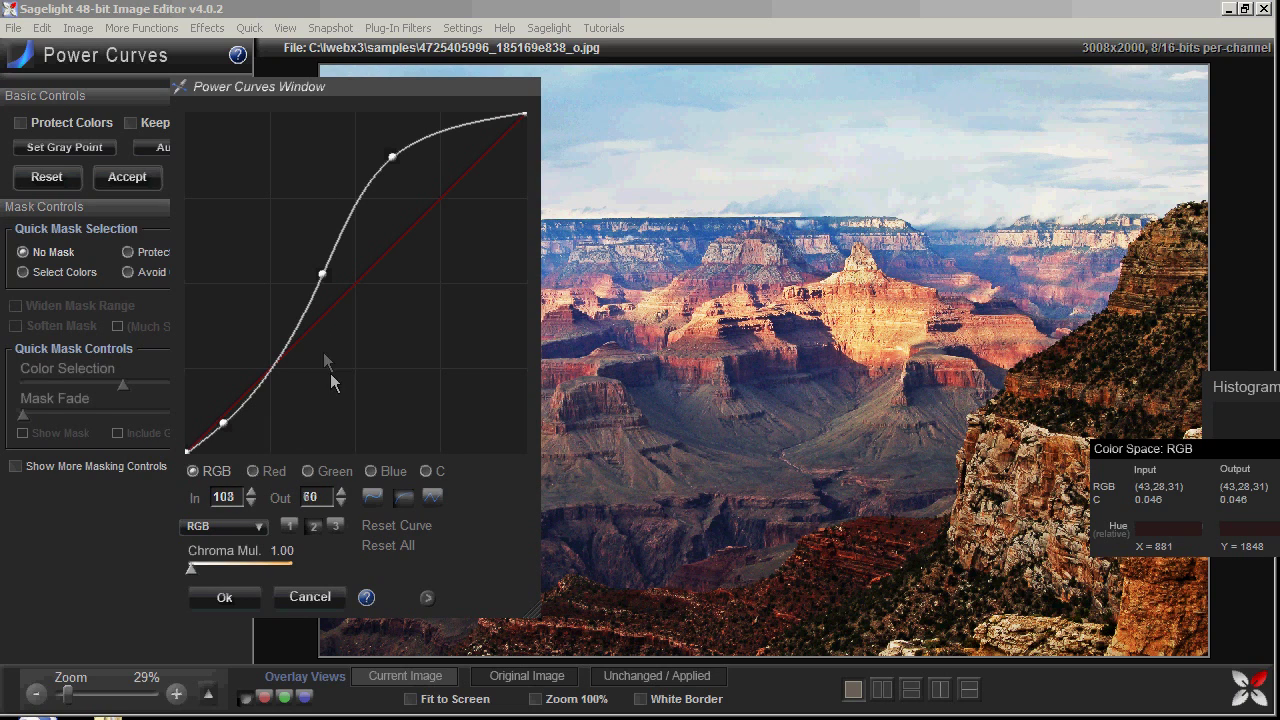
{"action": "left_click", "coordinate": [405, 157]}
{"action": "left_click_drag", "start_coordinate": [405, 157], "coordinate": [257, 381]}
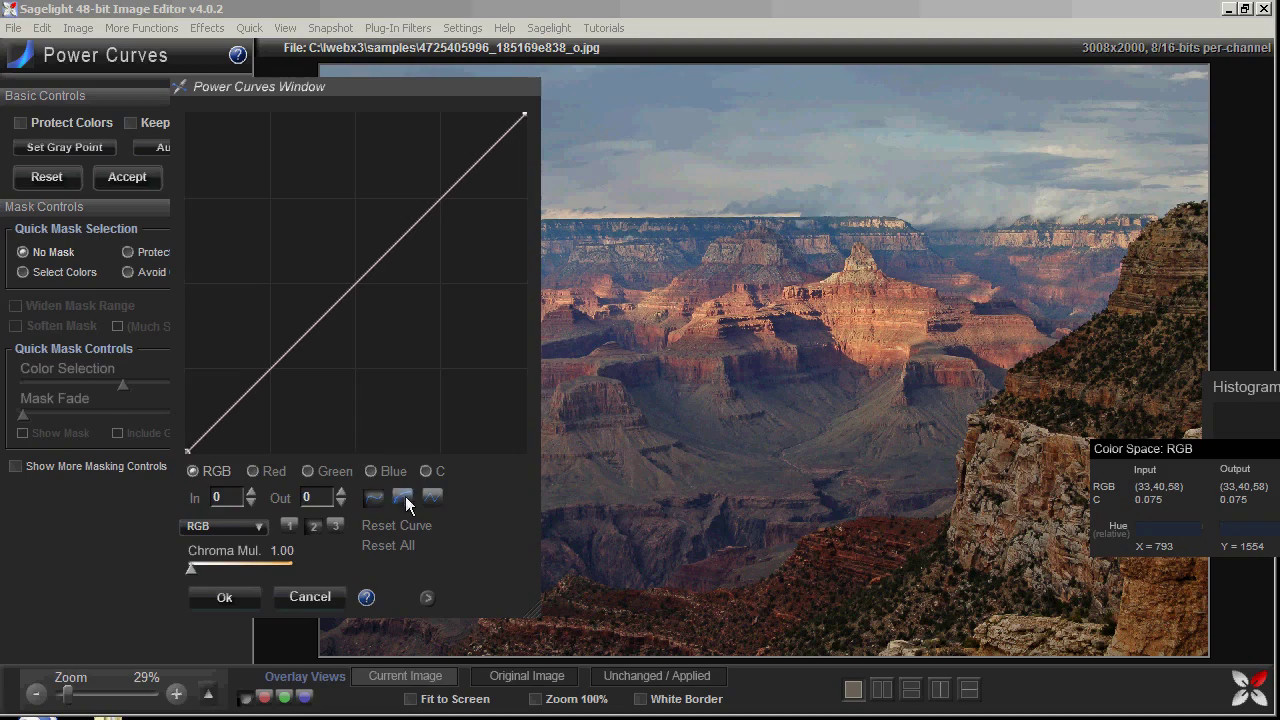
Shape a sharp shadow dip on the RGB curve with an upper point at 58 in, 101 out, and compare the first curve type
{"action": "left_click_drag", "start_coordinate": [270, 368], "coordinate": [214, 320]}
{"action": "left_click_drag", "start_coordinate": [243, 277], "coordinate": [263, 319]}
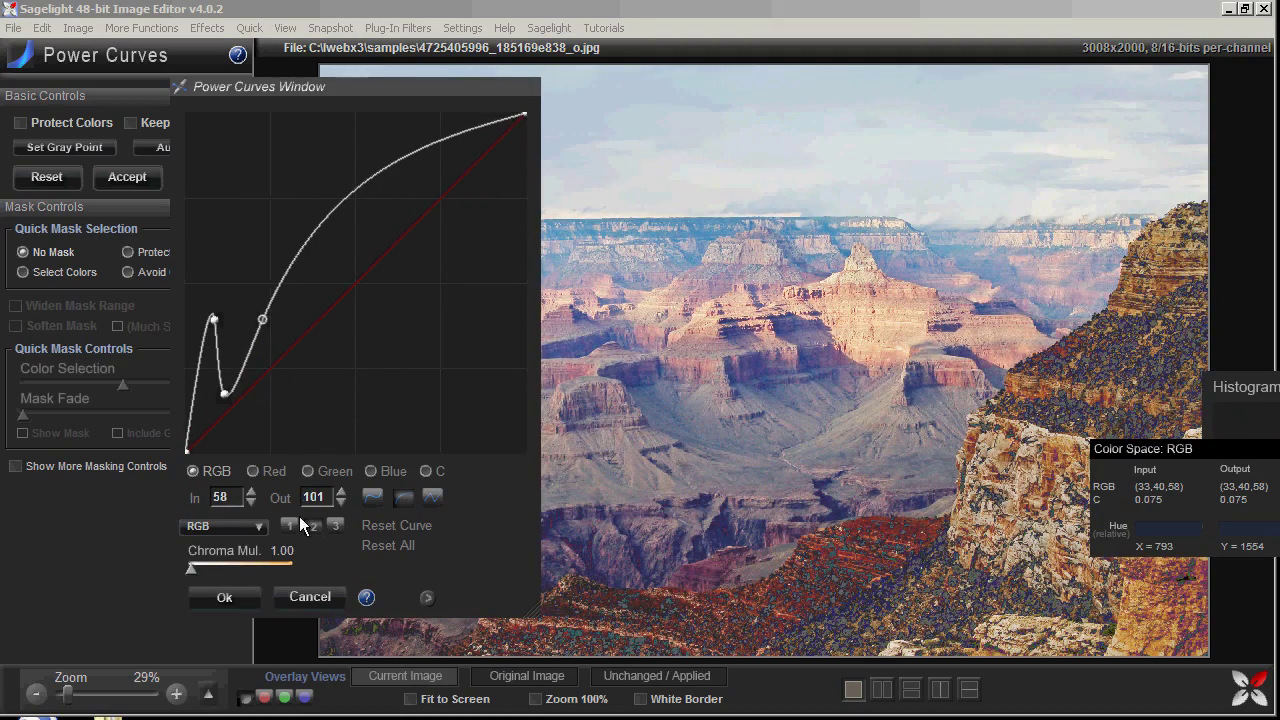
{"action": "left_click", "coordinate": [374, 500]}
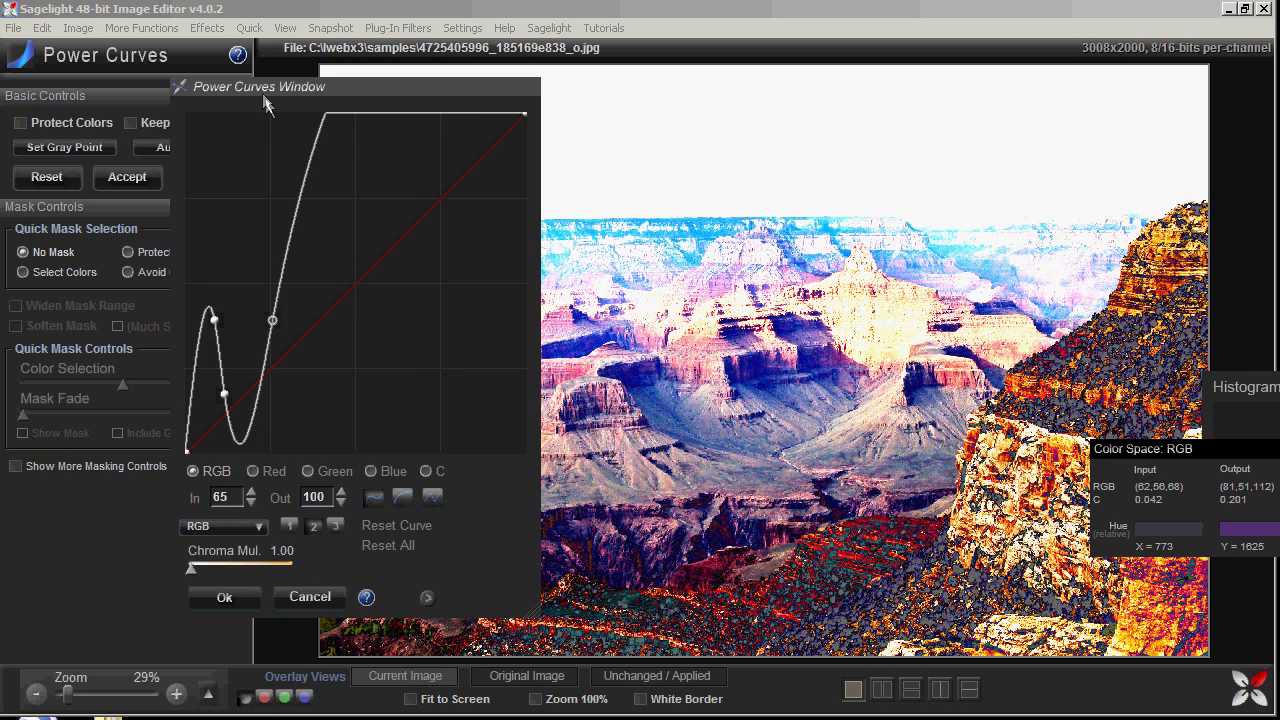
{"action": "left_click_drag", "start_coordinate": [259, 90], "coordinate": [412, 90]}
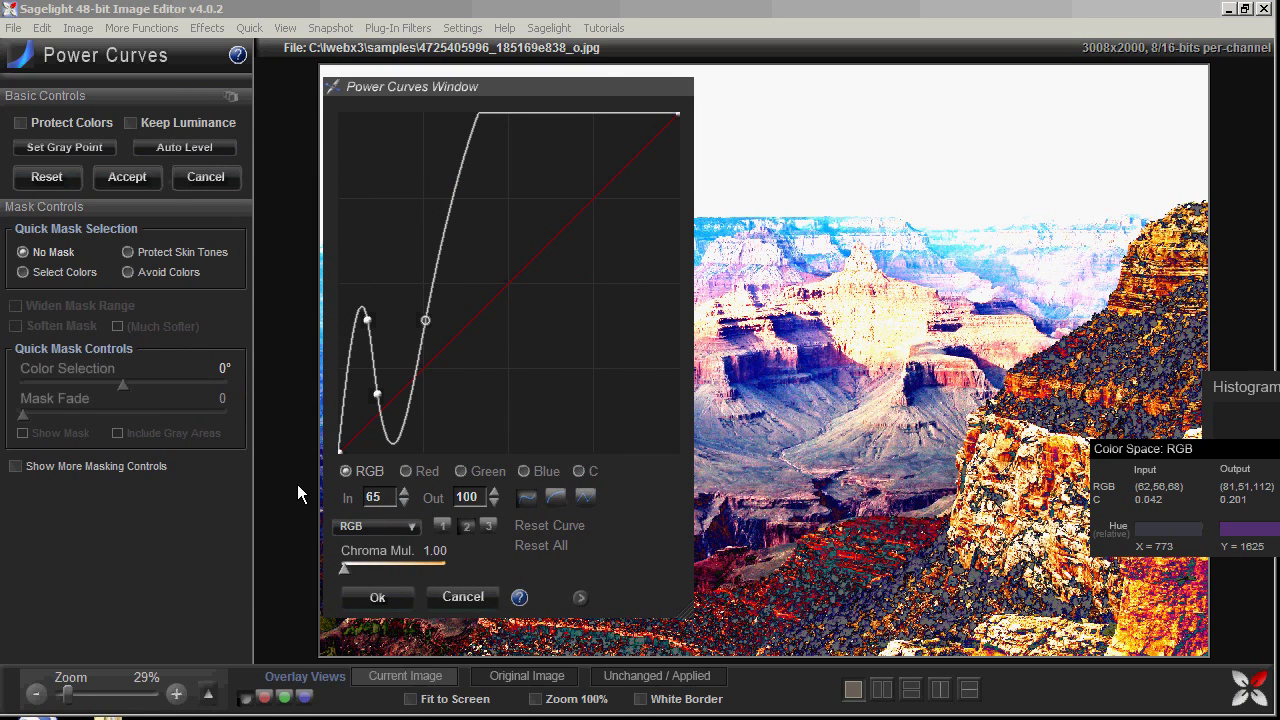
Reset the power curves, leave Power Curves without applying, and open the standard Curves window
{"action": "left_click", "coordinate": [47, 177]}
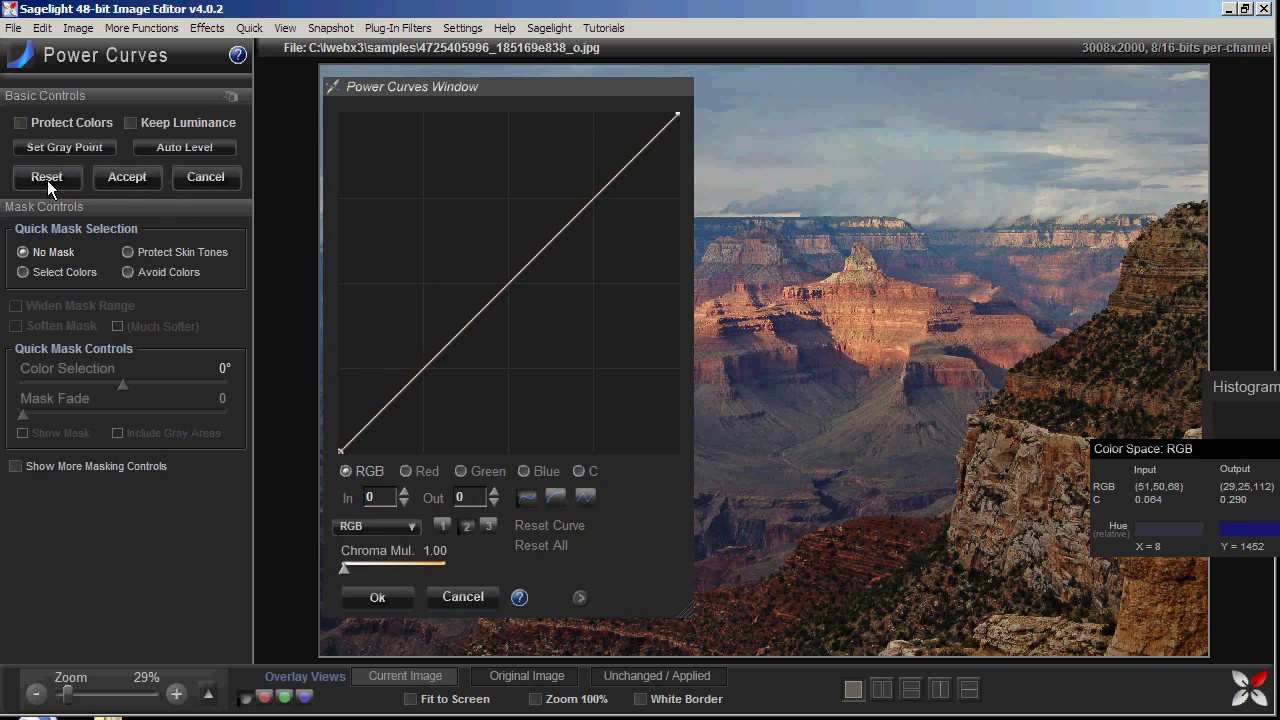
{"action": "left_click", "coordinate": [206, 180]}
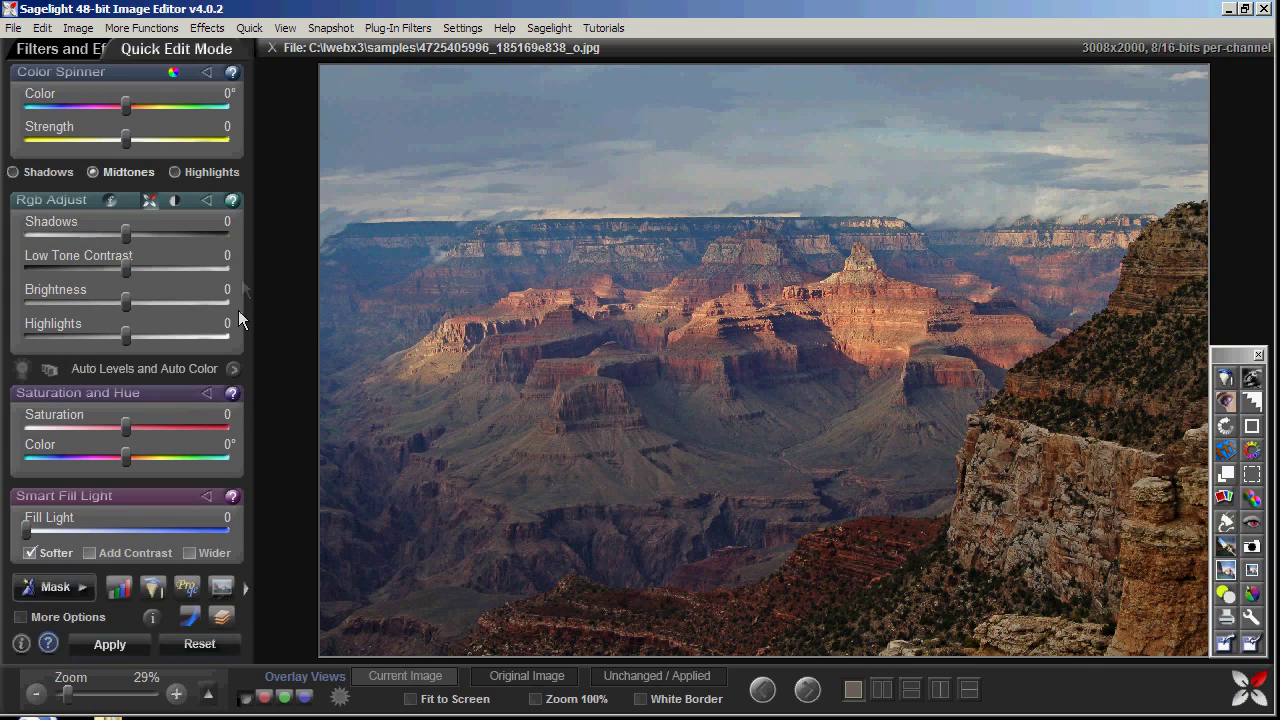
{"action": "left_click", "coordinate": [190, 617]}
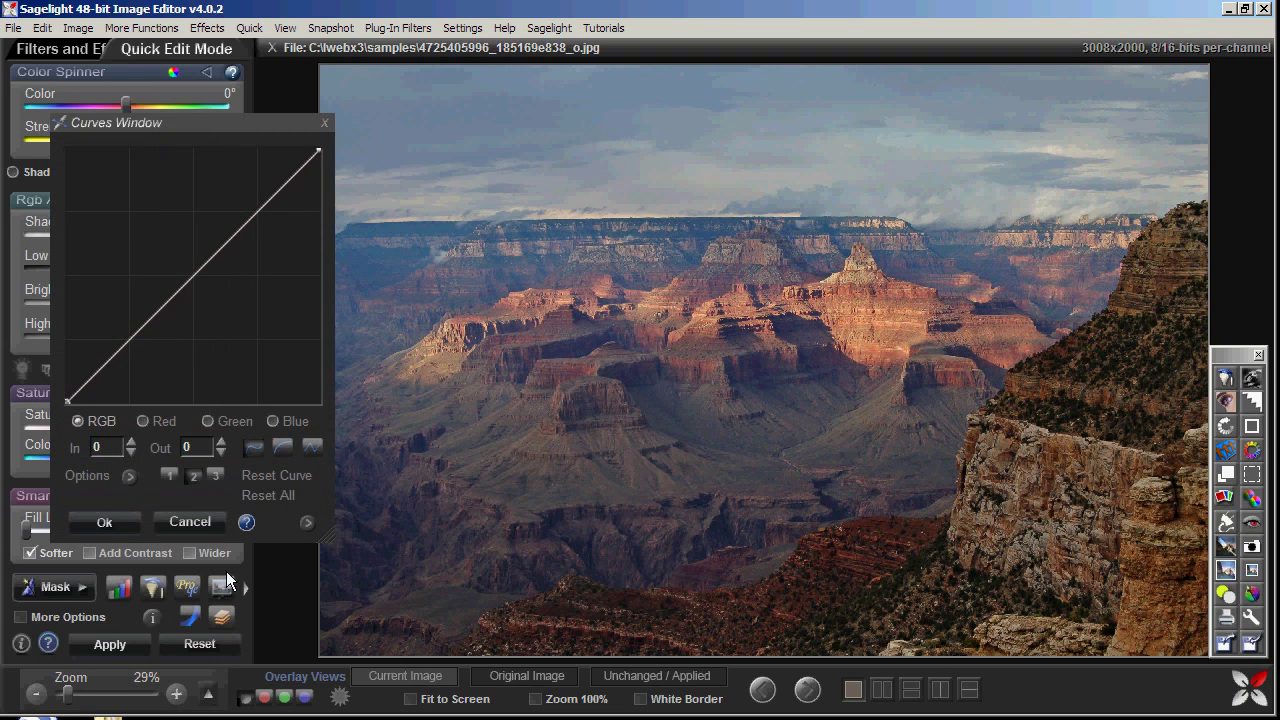
Apply Auto Levels + Color to the curves and reposition the Curves window
{"action": "left_click", "coordinate": [128, 476]}
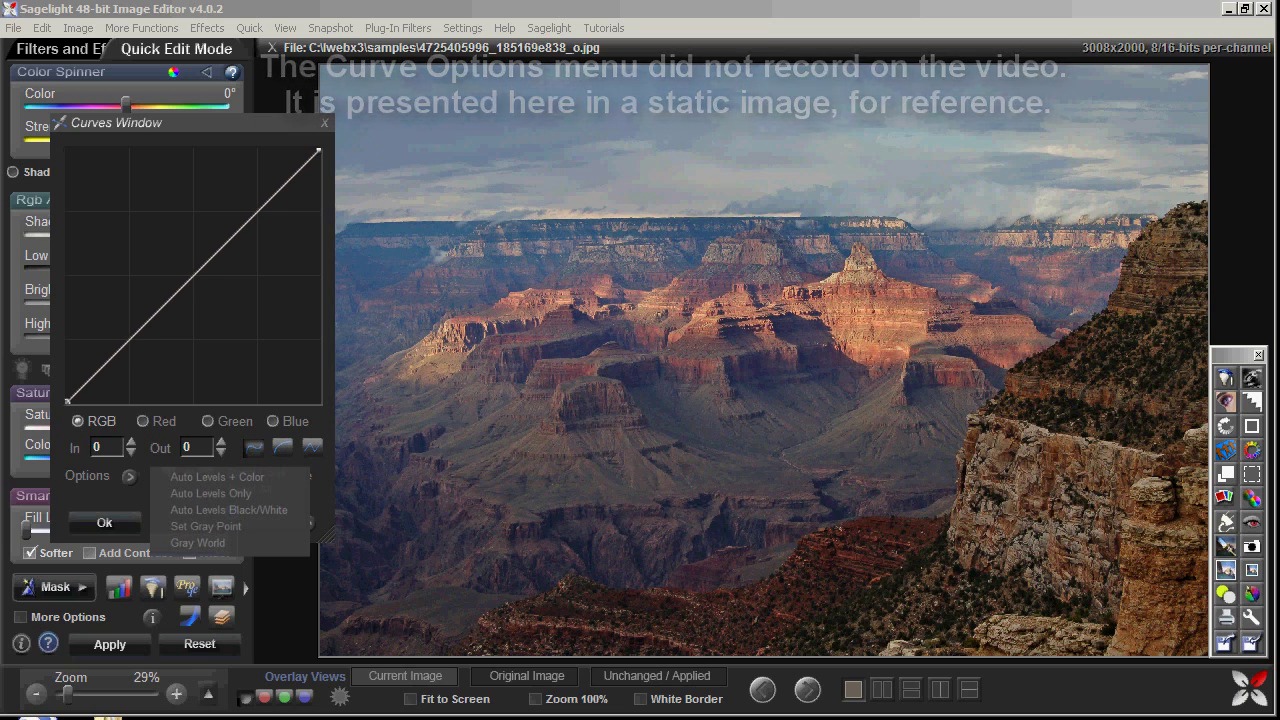
{"action": "left_click", "coordinate": [217, 477]}
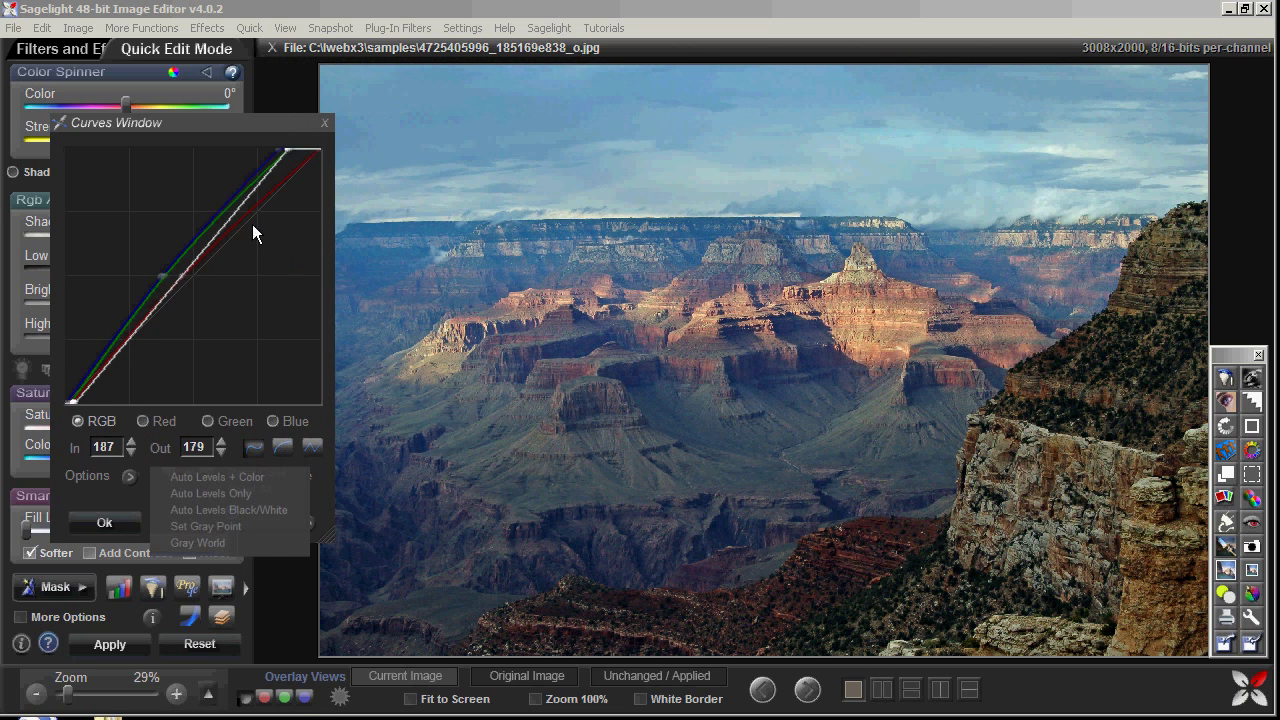
{"action": "left_click_drag", "start_coordinate": [171, 128], "coordinate": [218, 88]}
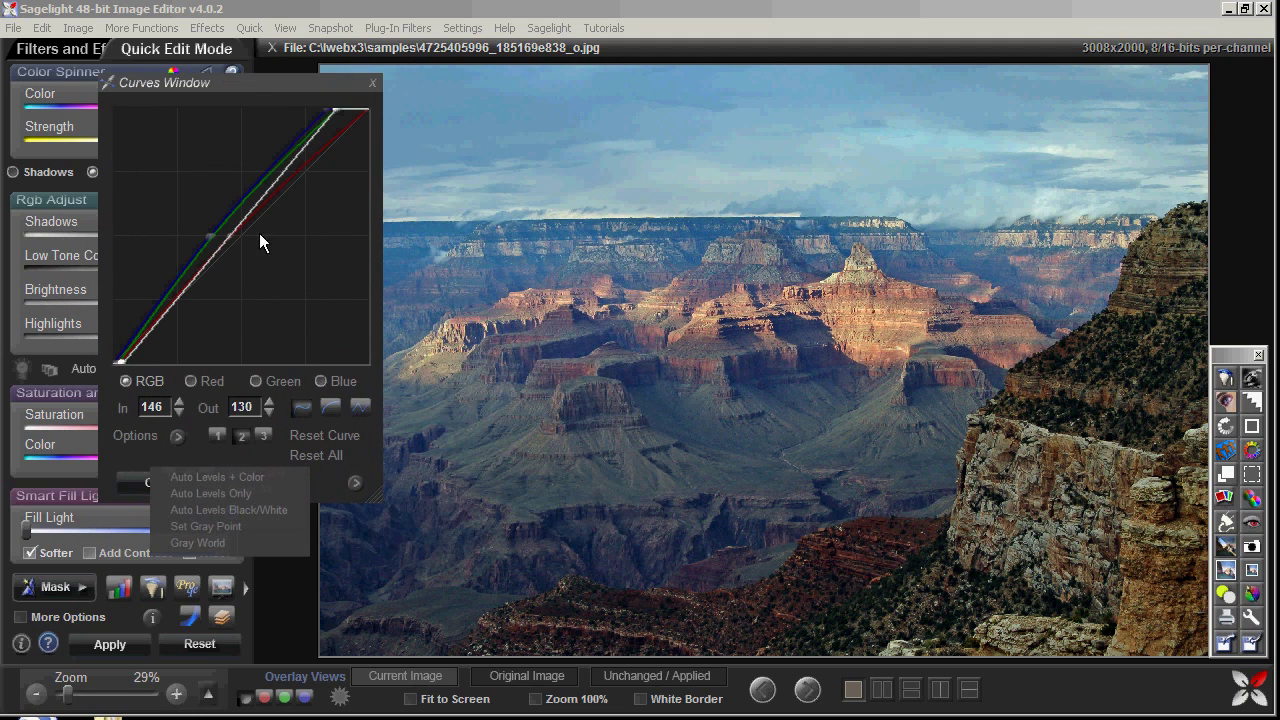
{"action": "left_click_drag", "start_coordinate": [236, 83], "coordinate": [246, 120]}
Raise the red curve's midtone point to 103 in, 134 out and compare the unchanged and applied images
{"action": "left_click", "coordinate": [224, 268]}
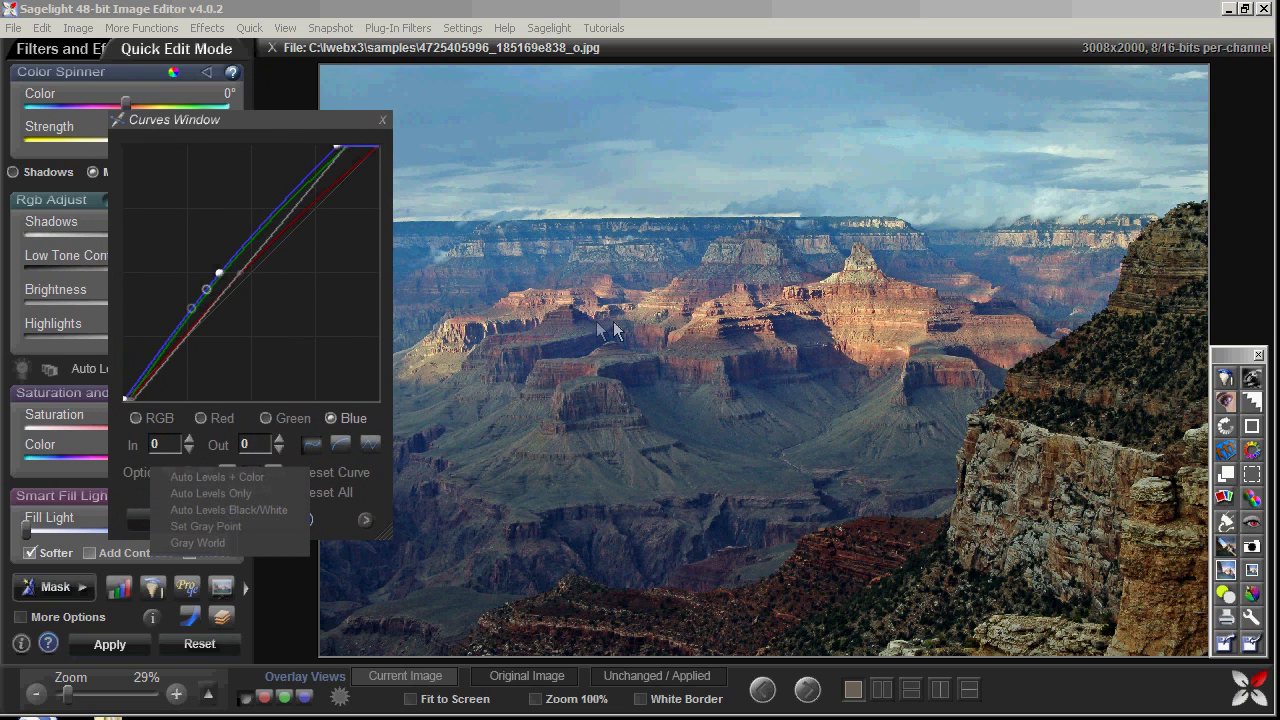
{"action": "mouse_move", "coordinate": [220, 276]}
{"action": "left_mouse_down"}
{"action": "mouse_move", "coordinate": [240, 274]}
{"action": "mouse_move", "coordinate": [227, 268]}
{"action": "left_mouse_up"}
{"action": "left_click", "coordinate": [286, 234]}
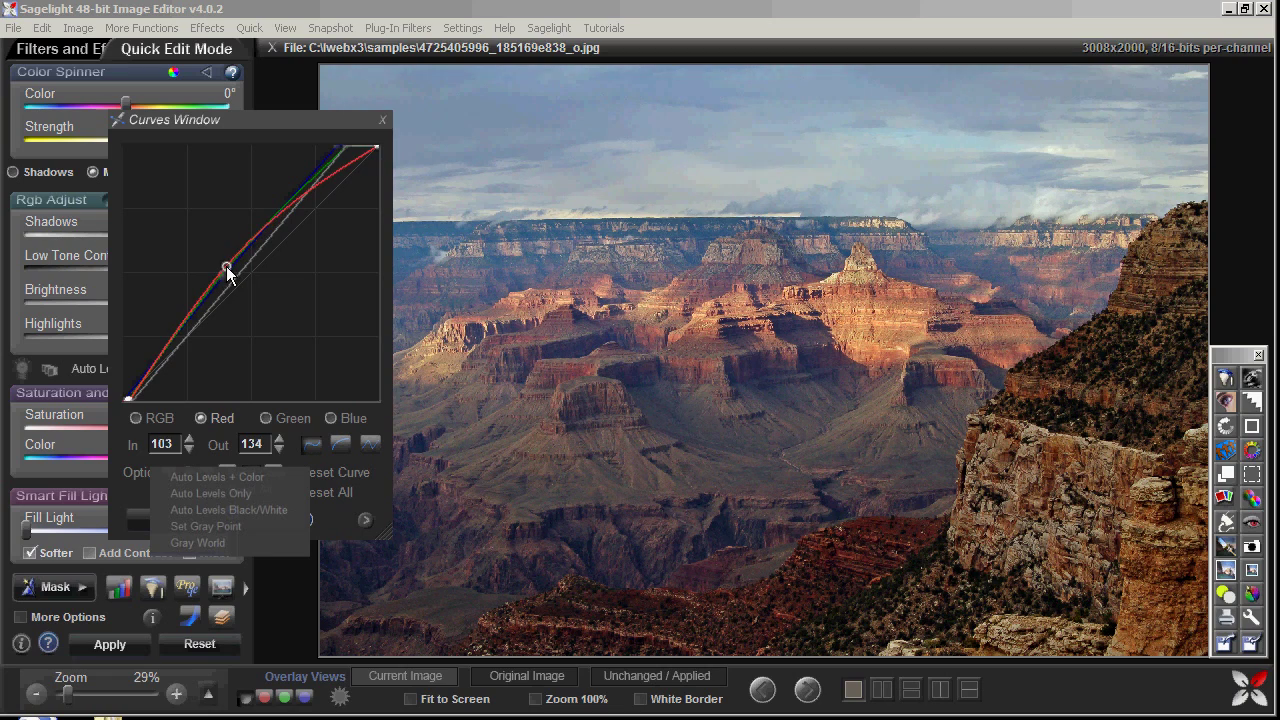
{"action": "left_click", "coordinate": [636, 684]}
{"action": "left_click", "coordinate": [635, 684]}
{"action": "left_click", "coordinate": [635, 684]}
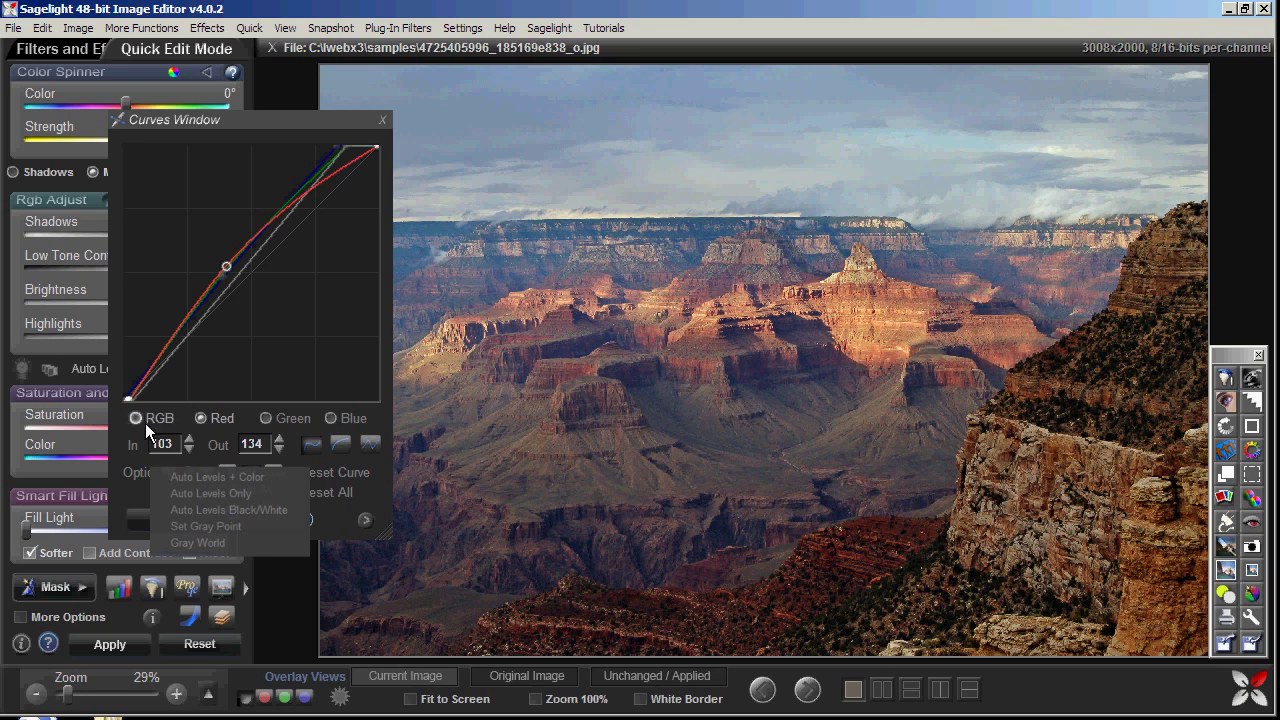
Darken the midtones with an RGB curve point at 145 in, 132 out, and move the Curves window clear of the adjustment sliders
{"action": "left_click", "coordinate": [136, 418]}
{"action": "left_click_drag", "start_coordinate": [257, 250], "coordinate": [268, 272]}
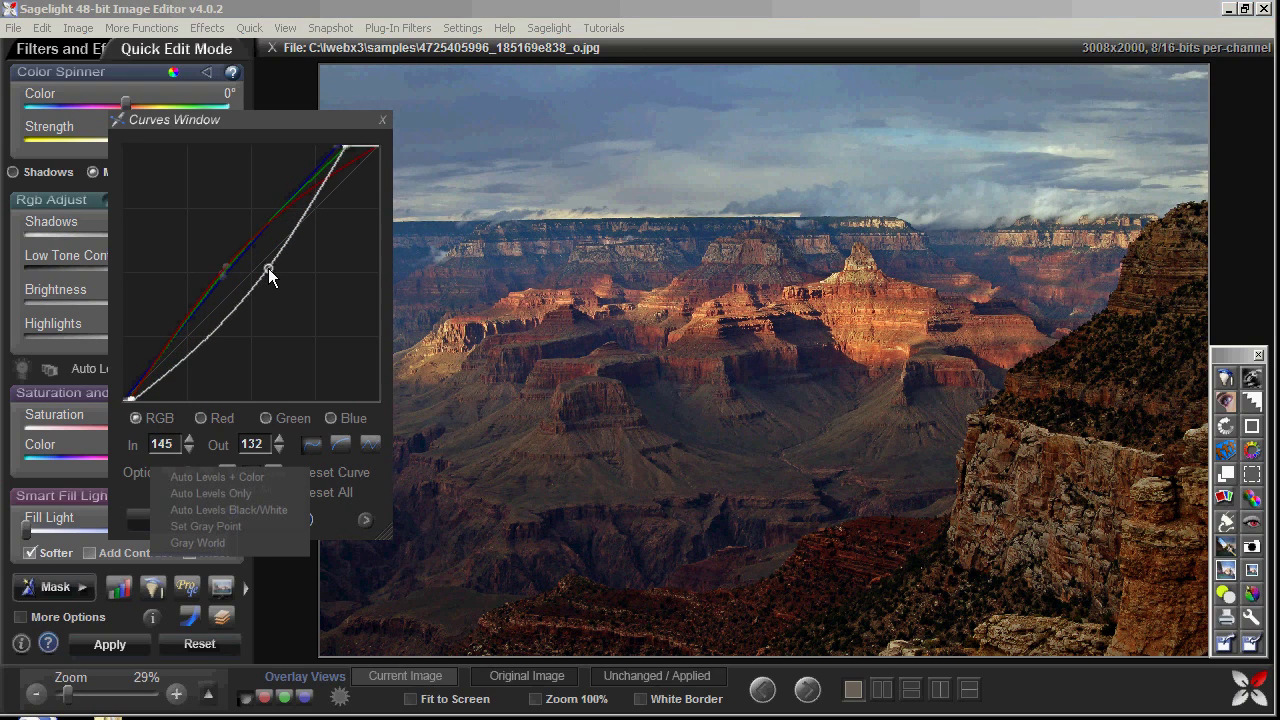
{"action": "left_click_drag", "start_coordinate": [234, 125], "coordinate": [415, 128]}
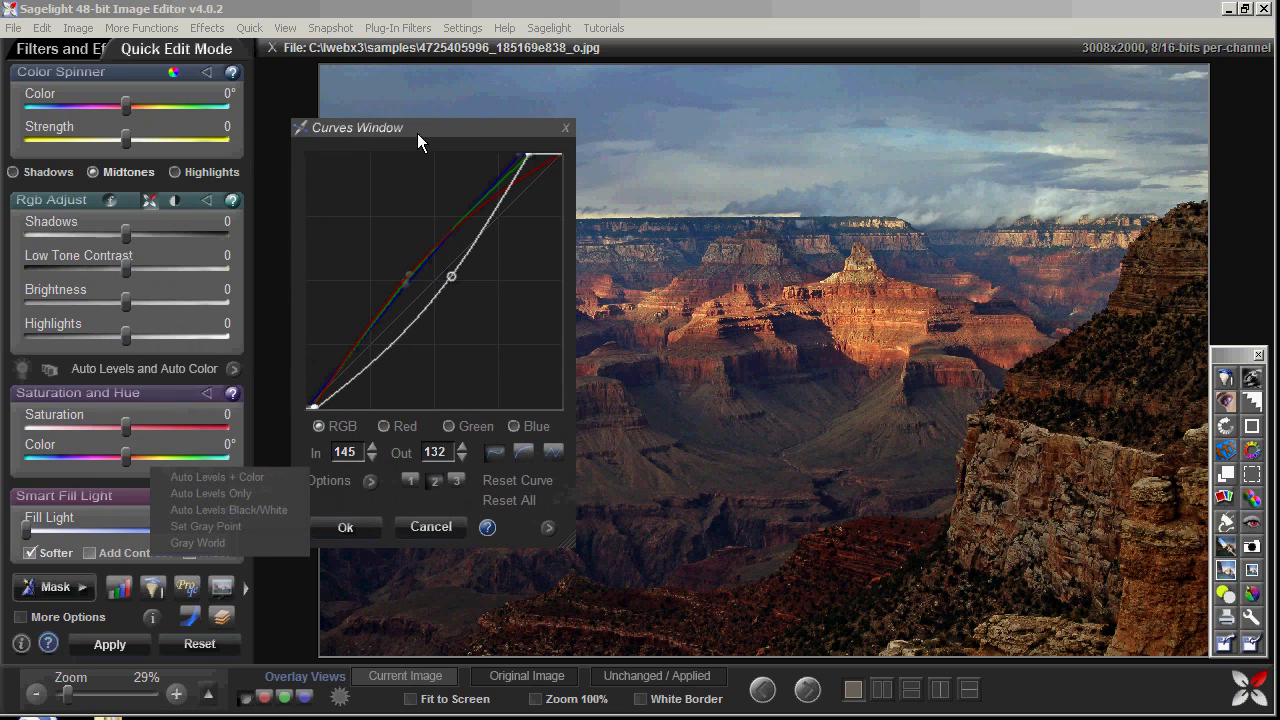
{"action": "left_click", "coordinate": [444, 258]}
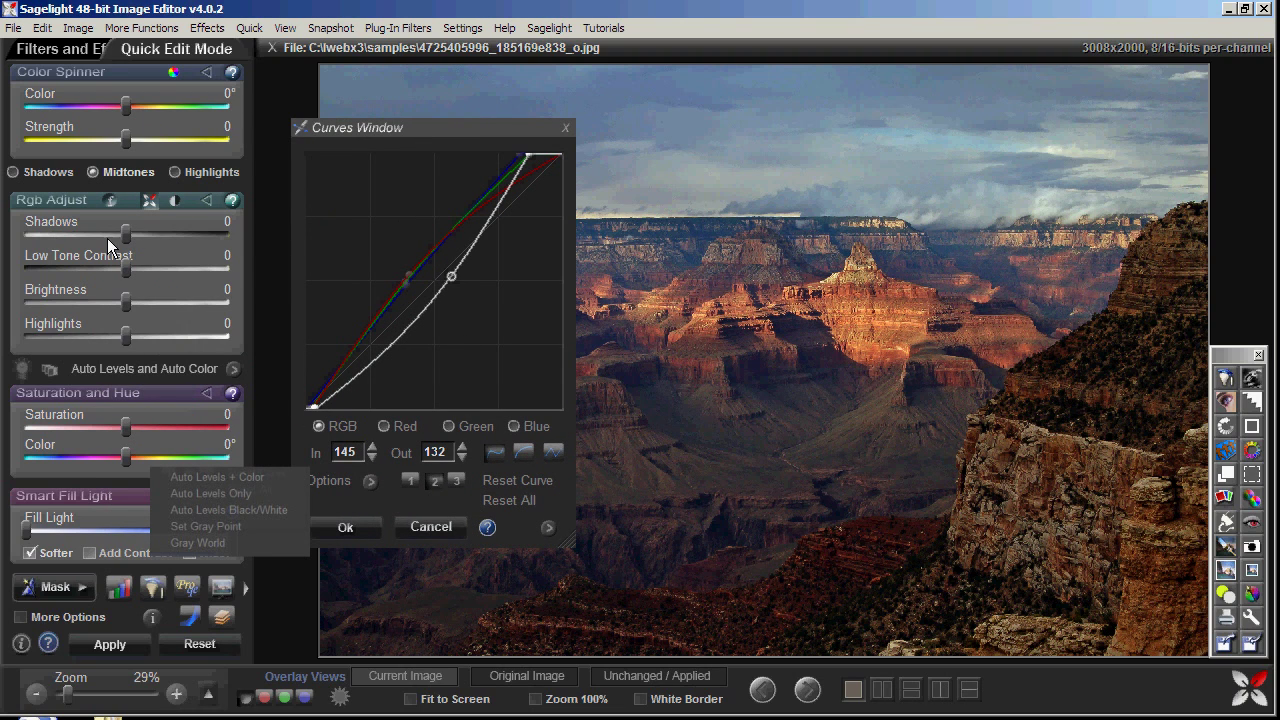
Move the Curves window to the far edge of the photo, try Low Tone Contrast at 30, and reset all adjustments
{"action": "left_click_drag", "start_coordinate": [446, 131], "coordinate": [1207, 128]}
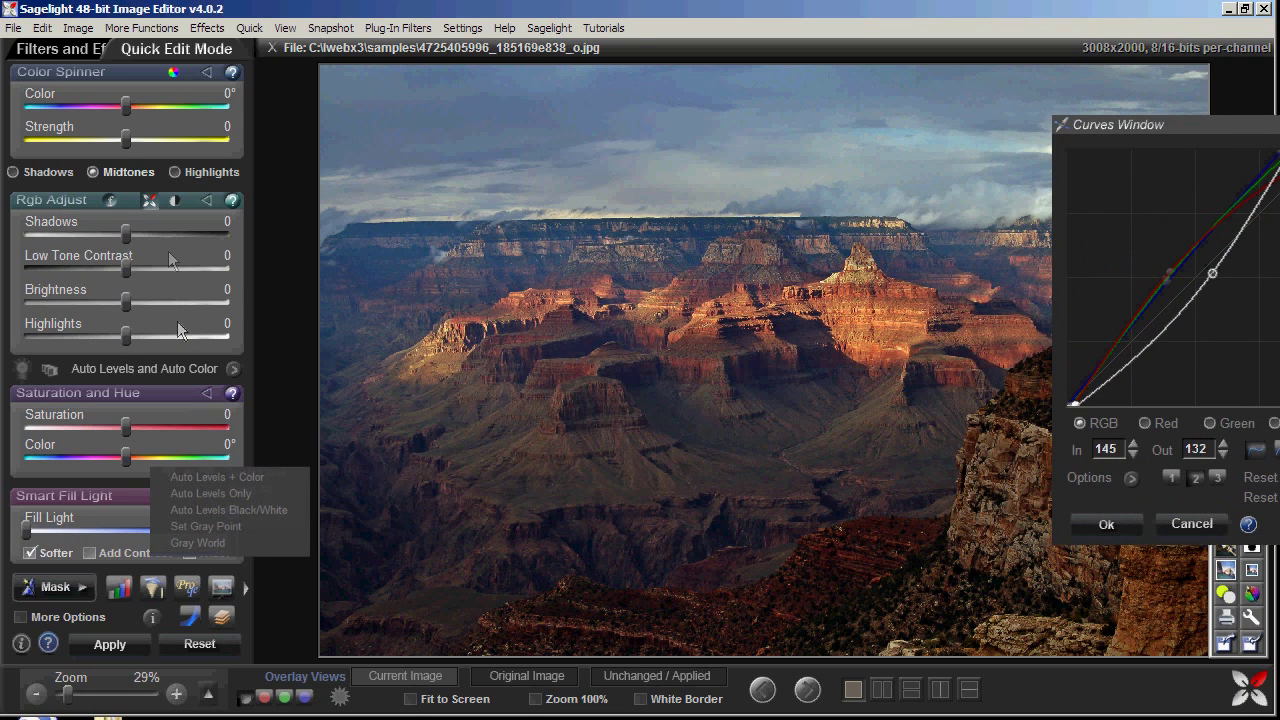
{"action": "left_click_drag", "start_coordinate": [125, 268], "coordinate": [156, 258]}
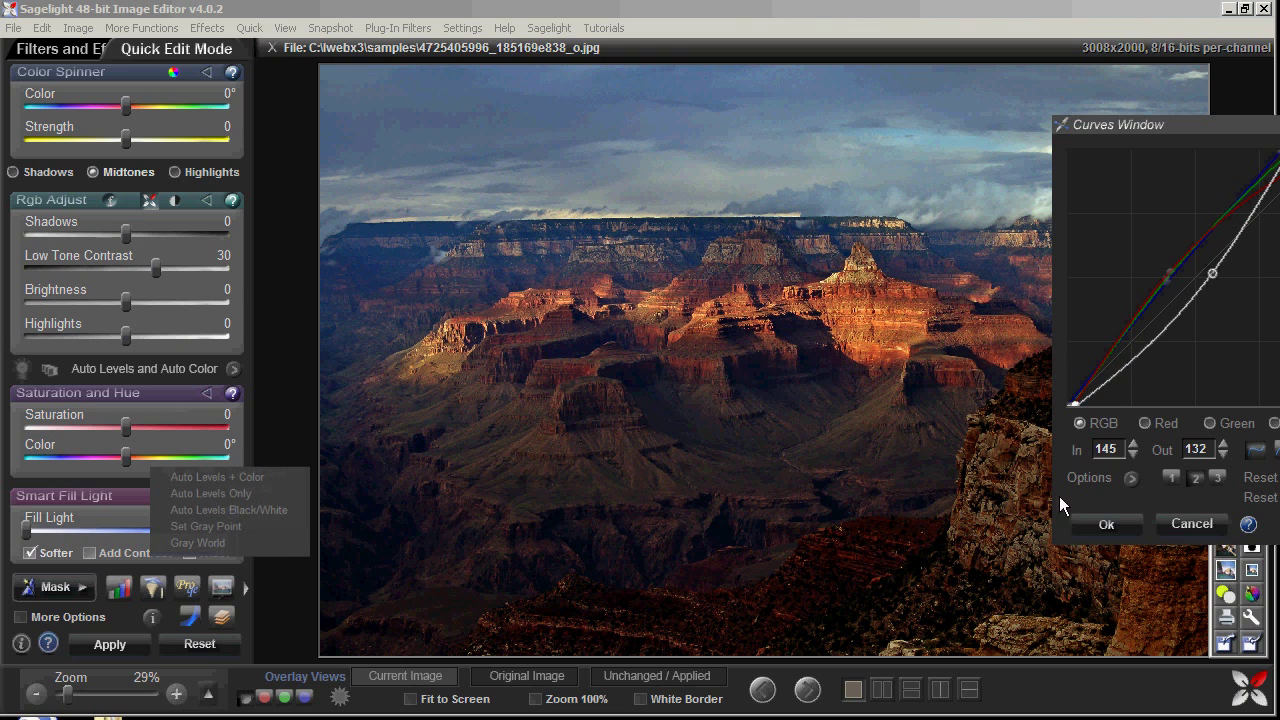
{"action": "left_click", "coordinate": [197, 646]}
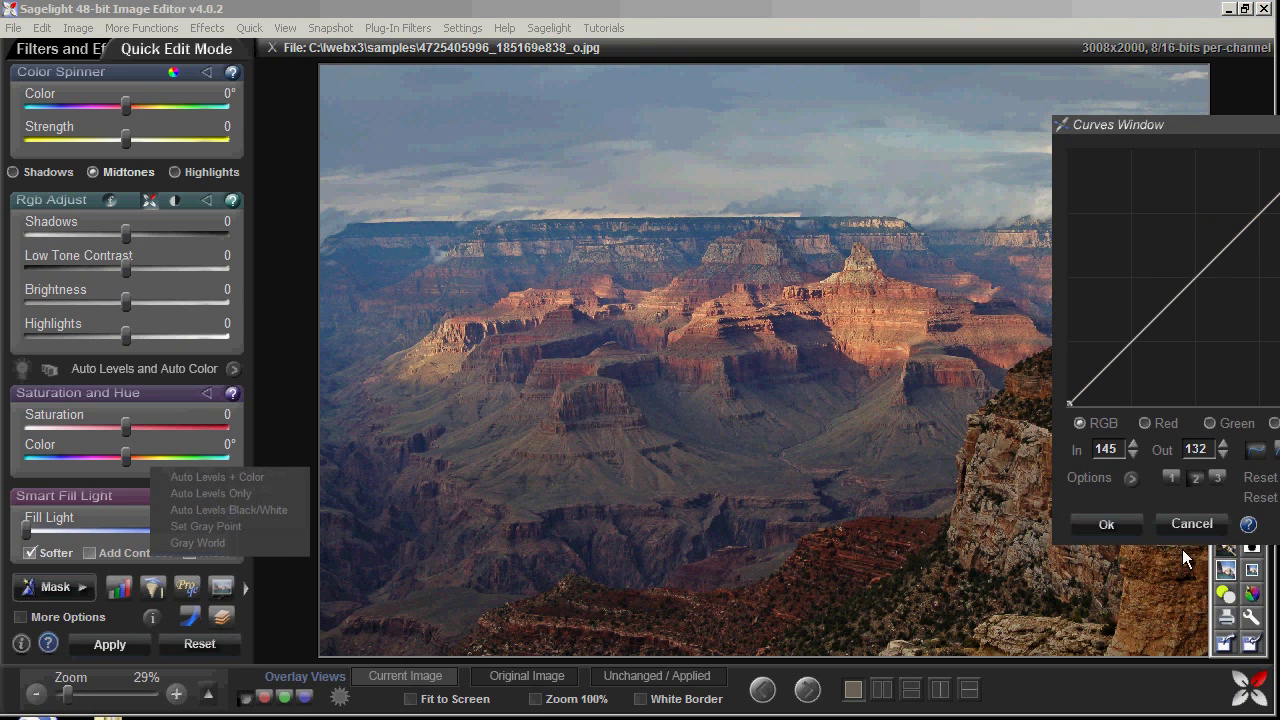
Set the gray point by sampling several areas of the cloudy sky, and accept the resulting color balance
{"action": "left_click_drag", "start_coordinate": [1030, 100], "coordinate": [988, 142]}
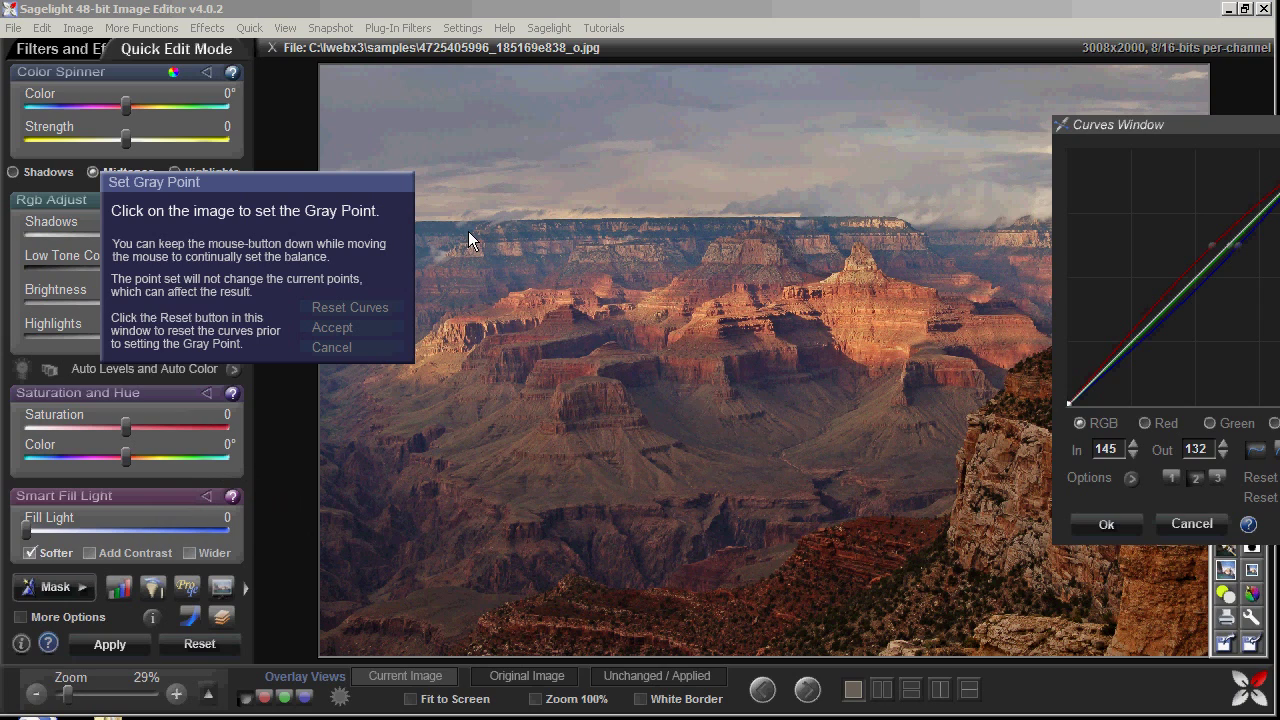
{"action": "left_click_drag", "start_coordinate": [574, 174], "coordinate": [809, 143]}
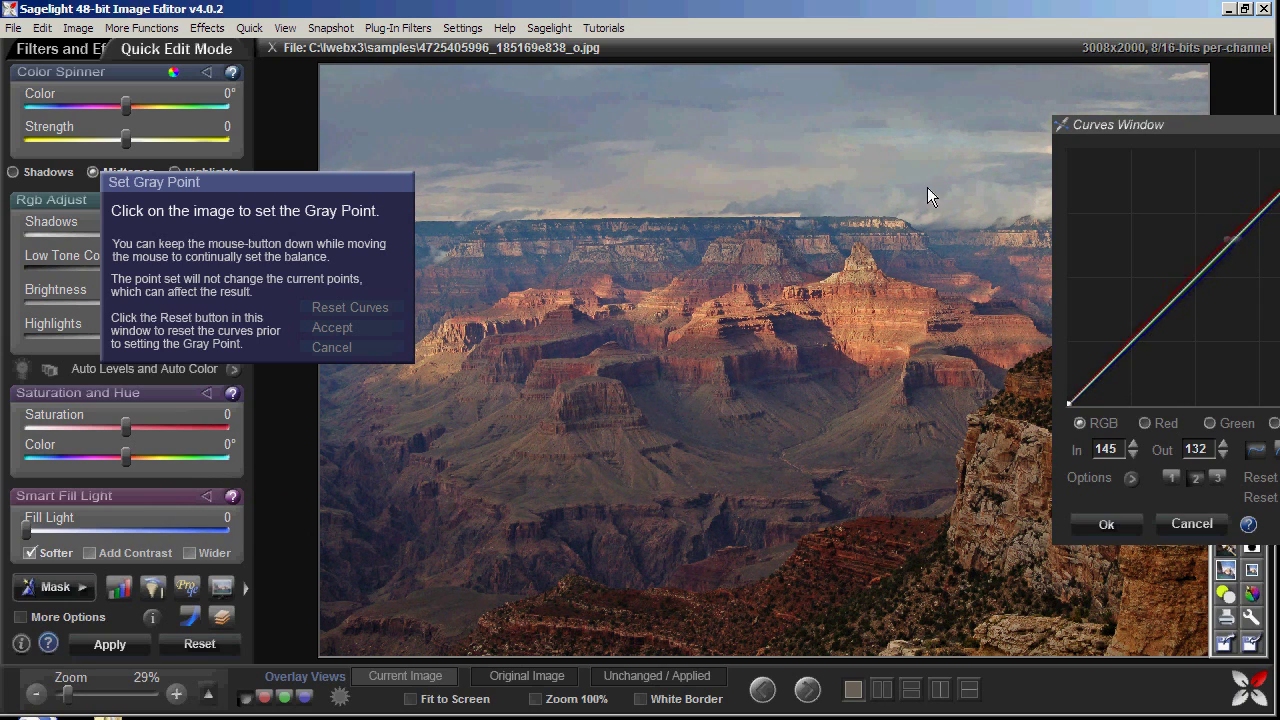
{"action": "left_click_drag", "start_coordinate": [958, 188], "coordinate": [968, 207]}
{"action": "left_click_drag", "start_coordinate": [545, 143], "coordinate": [531, 116]}
{"action": "left_click_drag", "start_coordinate": [913, 207], "coordinate": [963, 201]}
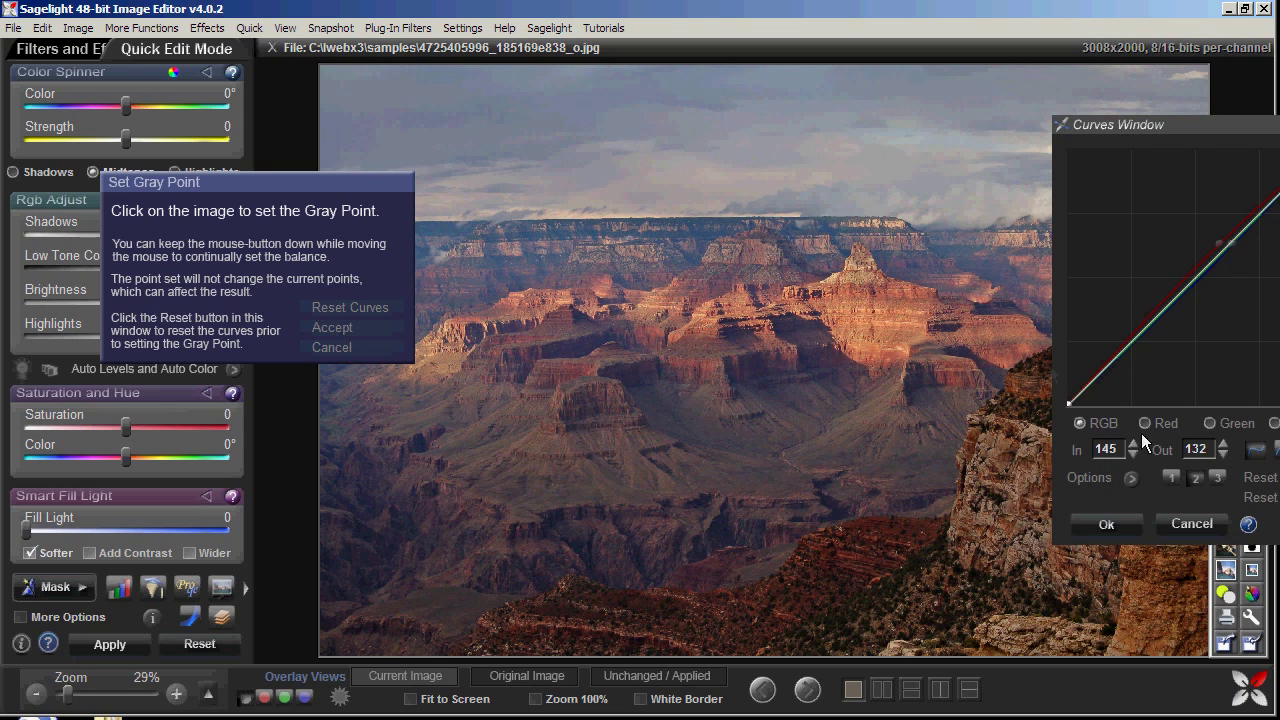
{"action": "left_click", "coordinate": [300, 328]}
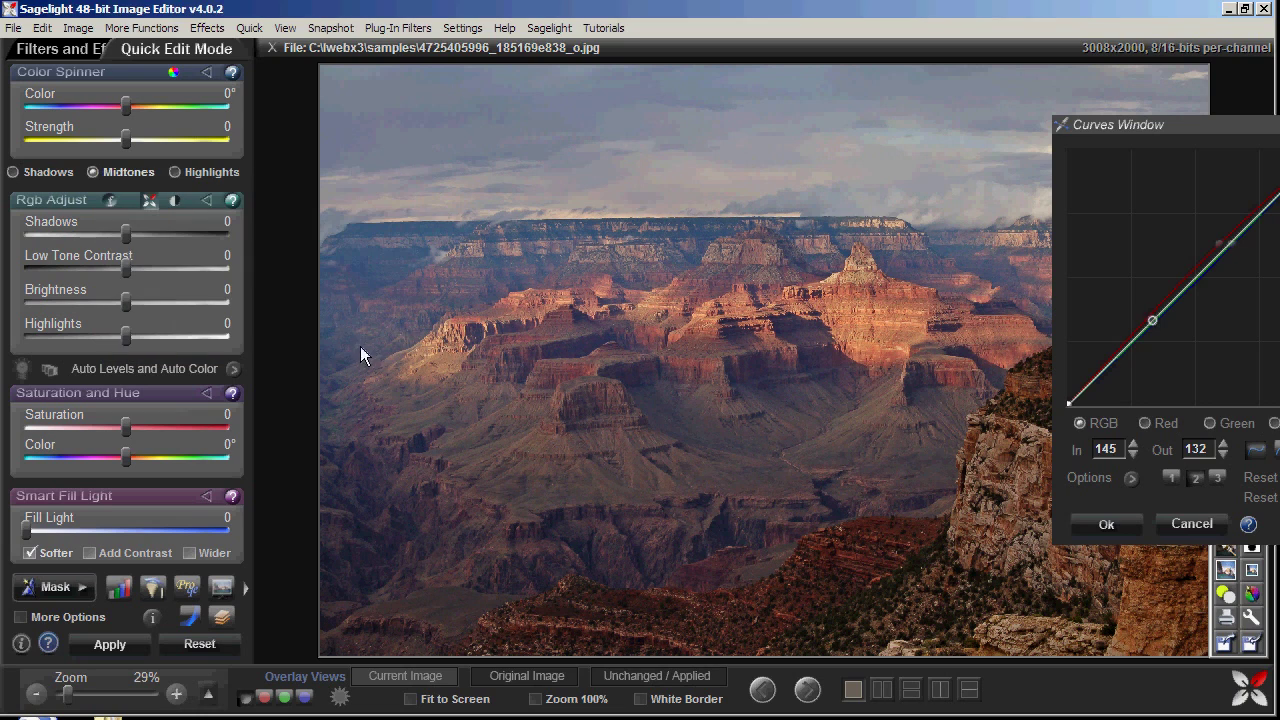
Lower the blue curve at 116 in, 103 out and the RGB curve at 70 in, 38 out, and reset all adjustments
{"action": "left_click", "coordinate": [1273, 423]}
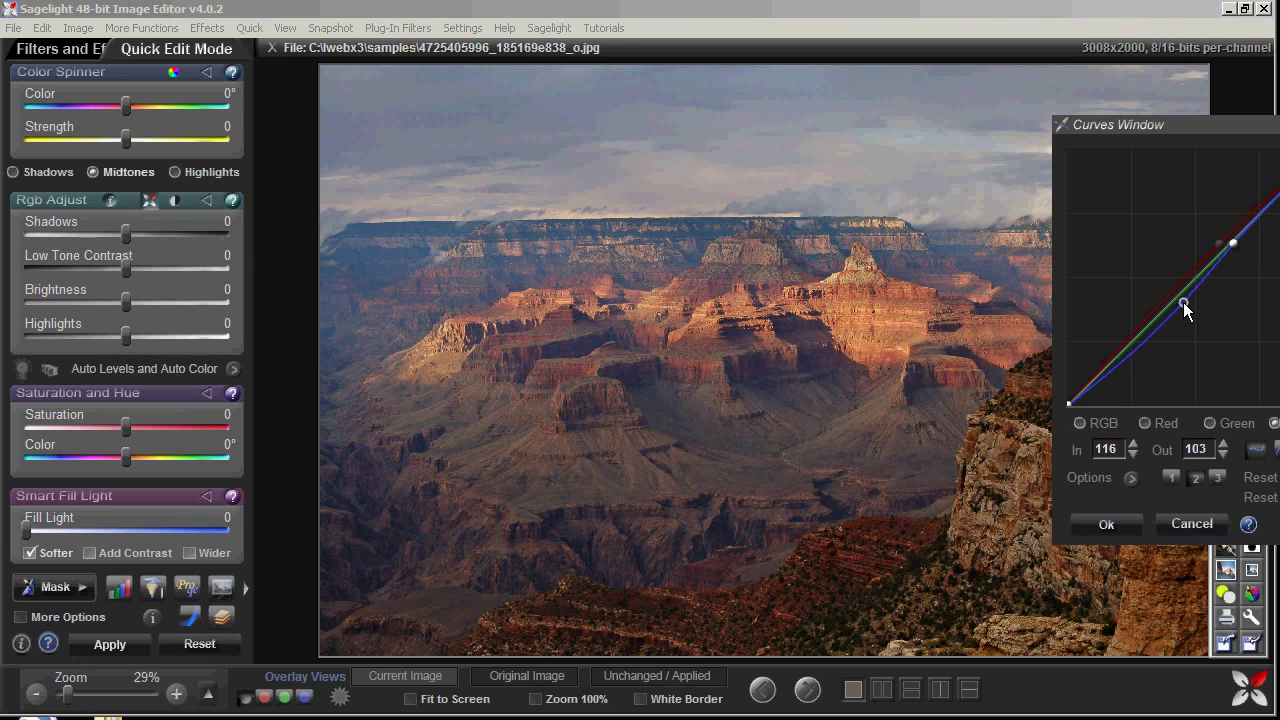
{"action": "left_click", "coordinate": [1104, 423]}
{"action": "left_click_drag", "start_coordinate": [1129, 342], "coordinate": [1137, 367]}
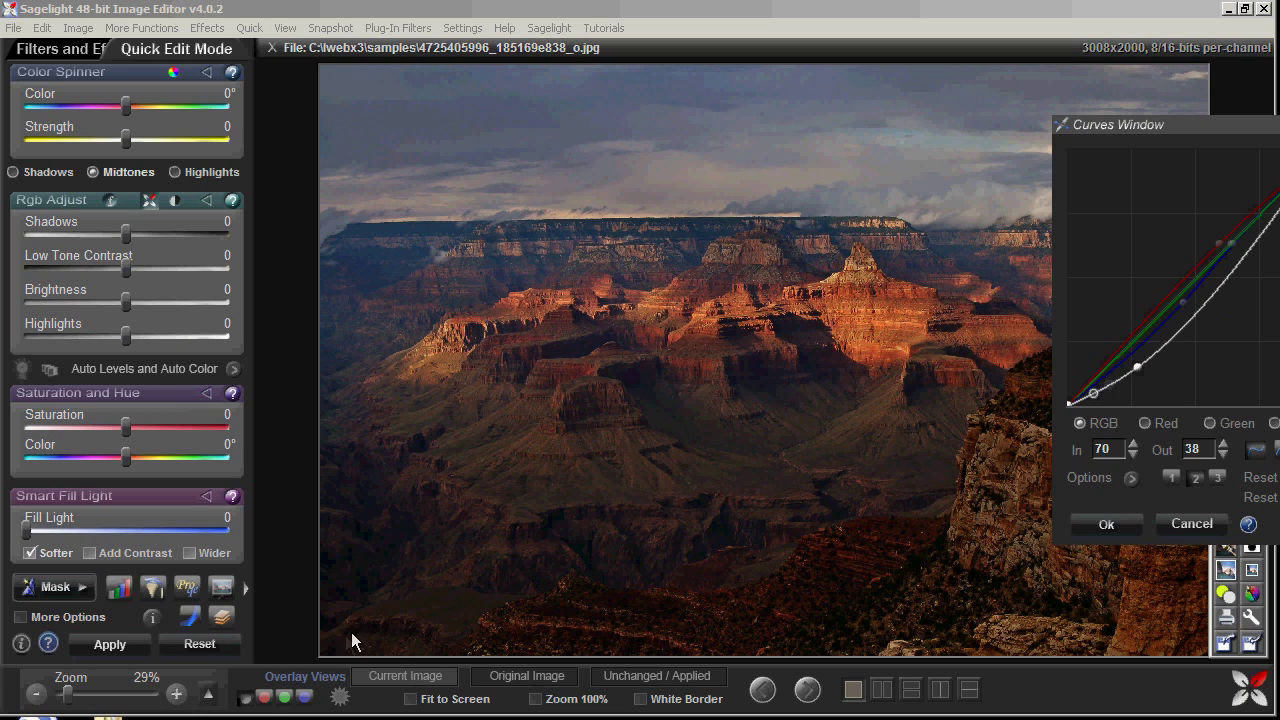
{"action": "left_click", "coordinate": [188, 648]}
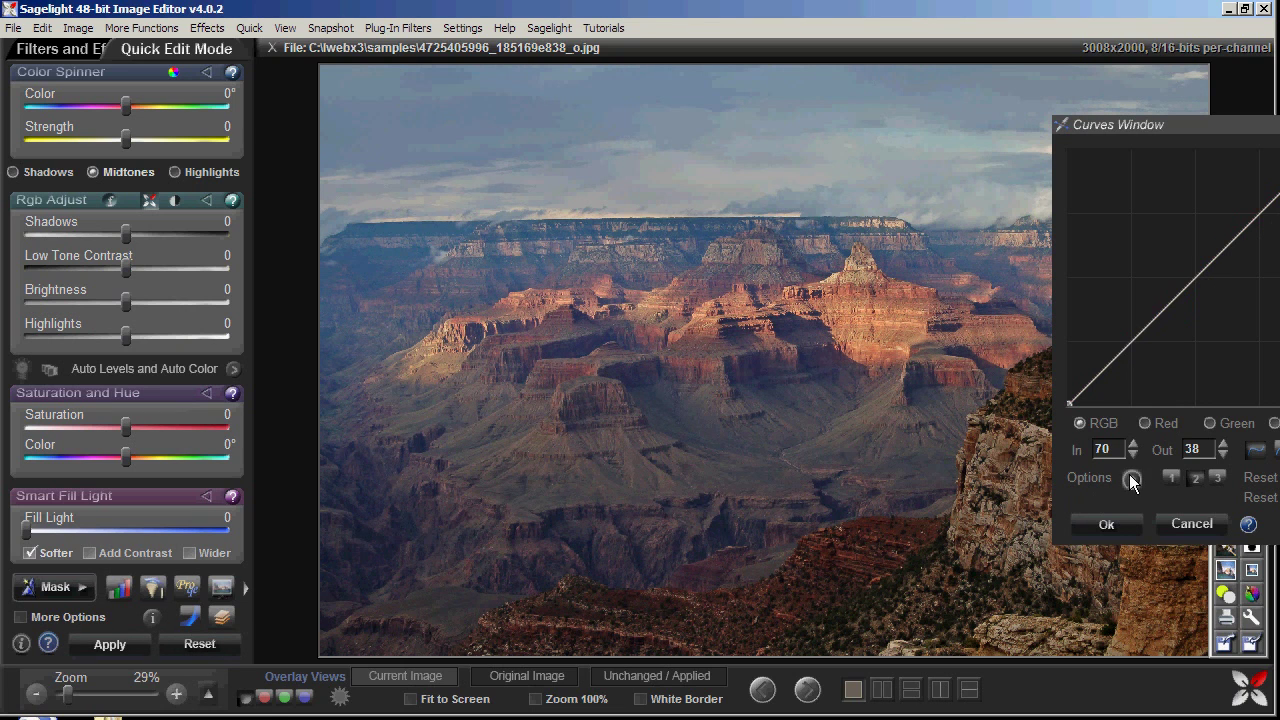
Apply the Gray World balance to the curves and compare the unchanged and applied images
{"action": "left_click", "coordinate": [1243, 570]}
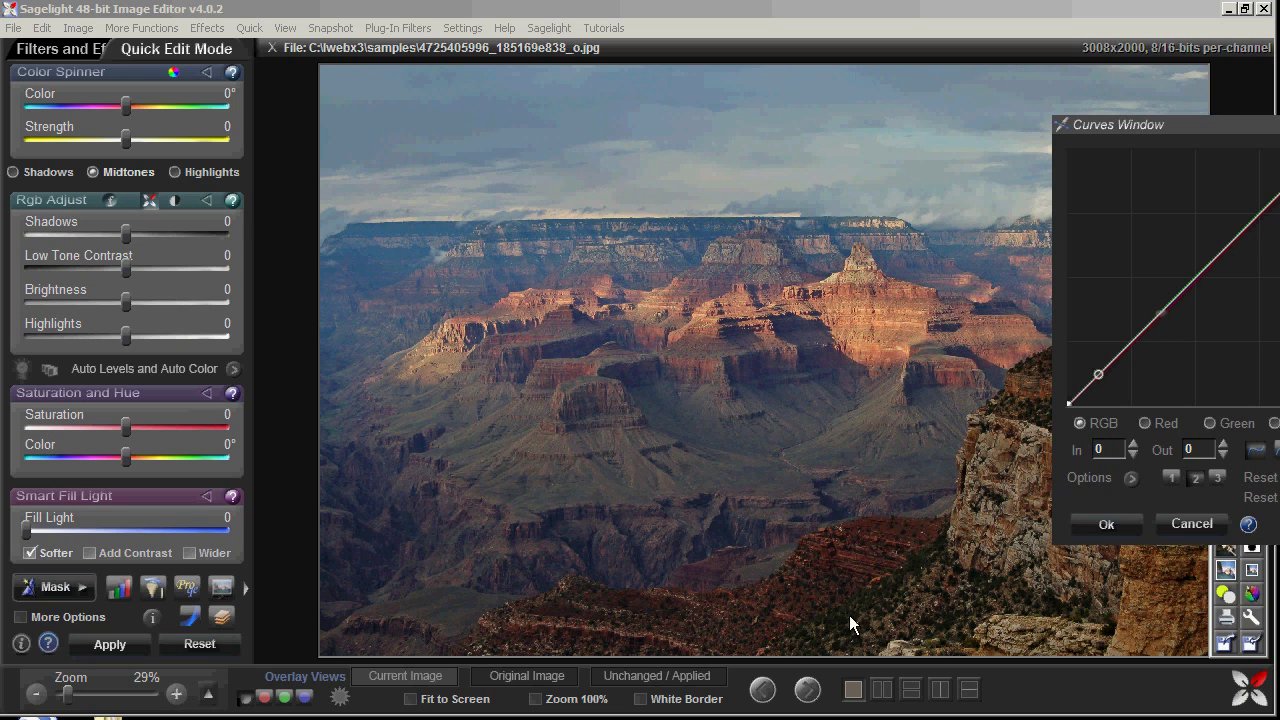
{"action": "left_click", "coordinate": [663, 678]}
{"action": "left_click", "coordinate": [663, 678]}
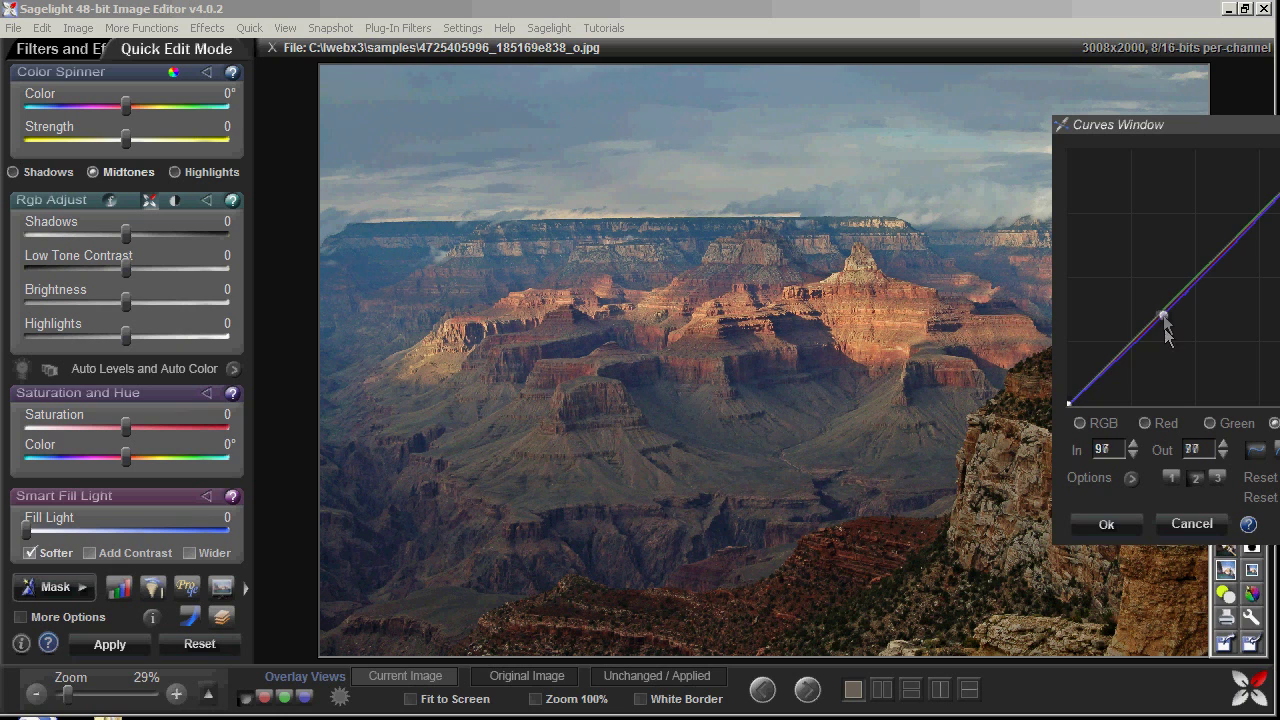
Check the green and blue midpoints, darken the RGB curve's shadows around 57 in, 25 out, and reset all adjustments
{"action": "left_click", "coordinate": [1211, 423]}
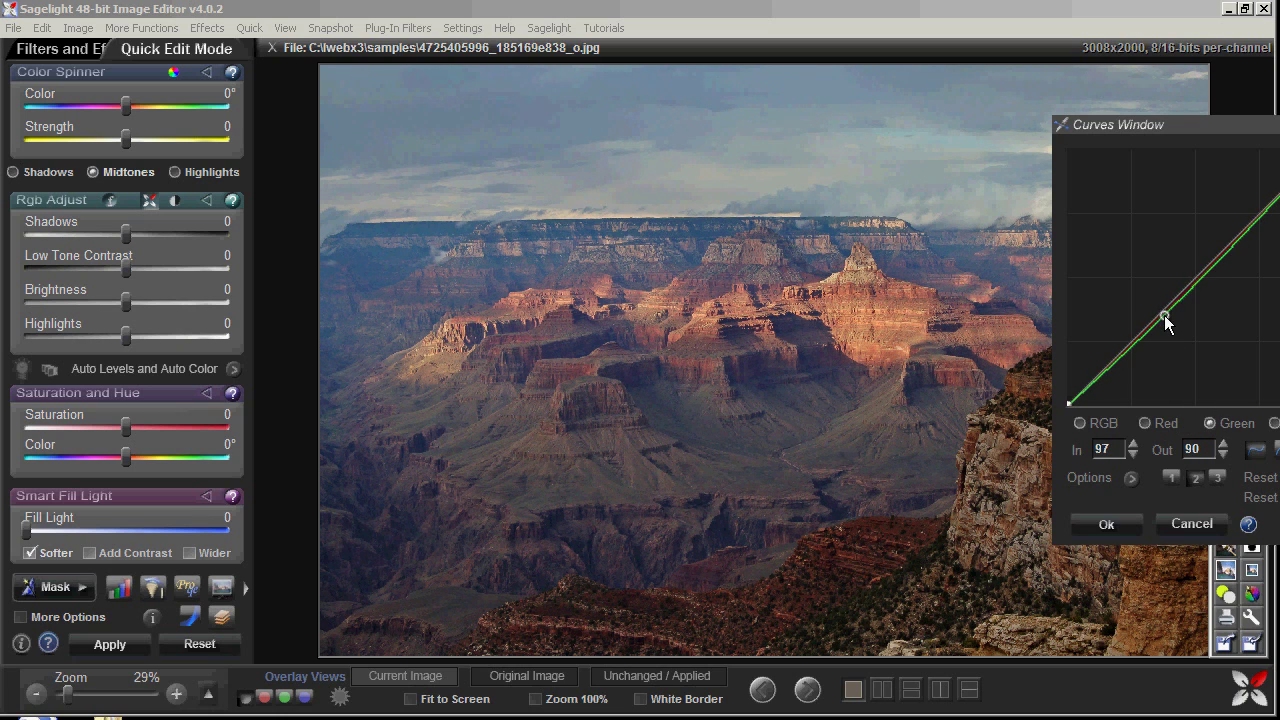
{"action": "left_click", "coordinate": [1273, 423]}
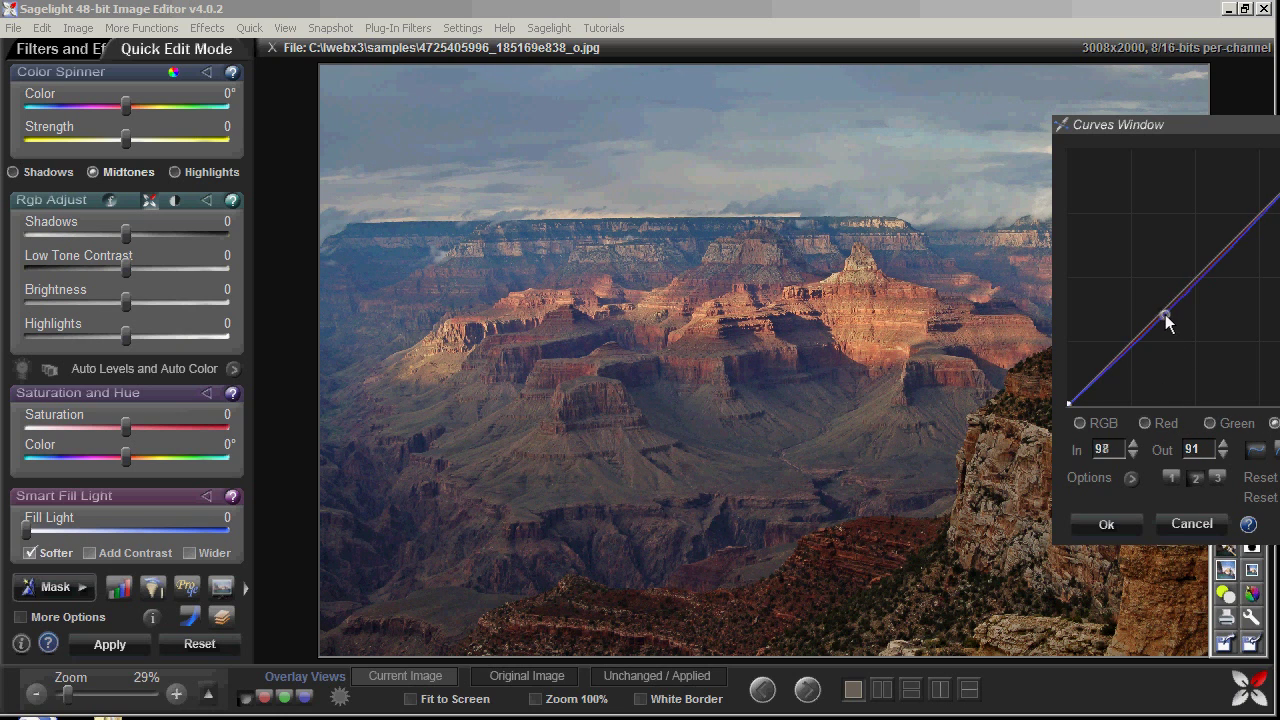
{"action": "left_click", "coordinate": [1108, 425]}
{"action": "left_click_drag", "start_coordinate": [1126, 348], "coordinate": [1125, 388]}
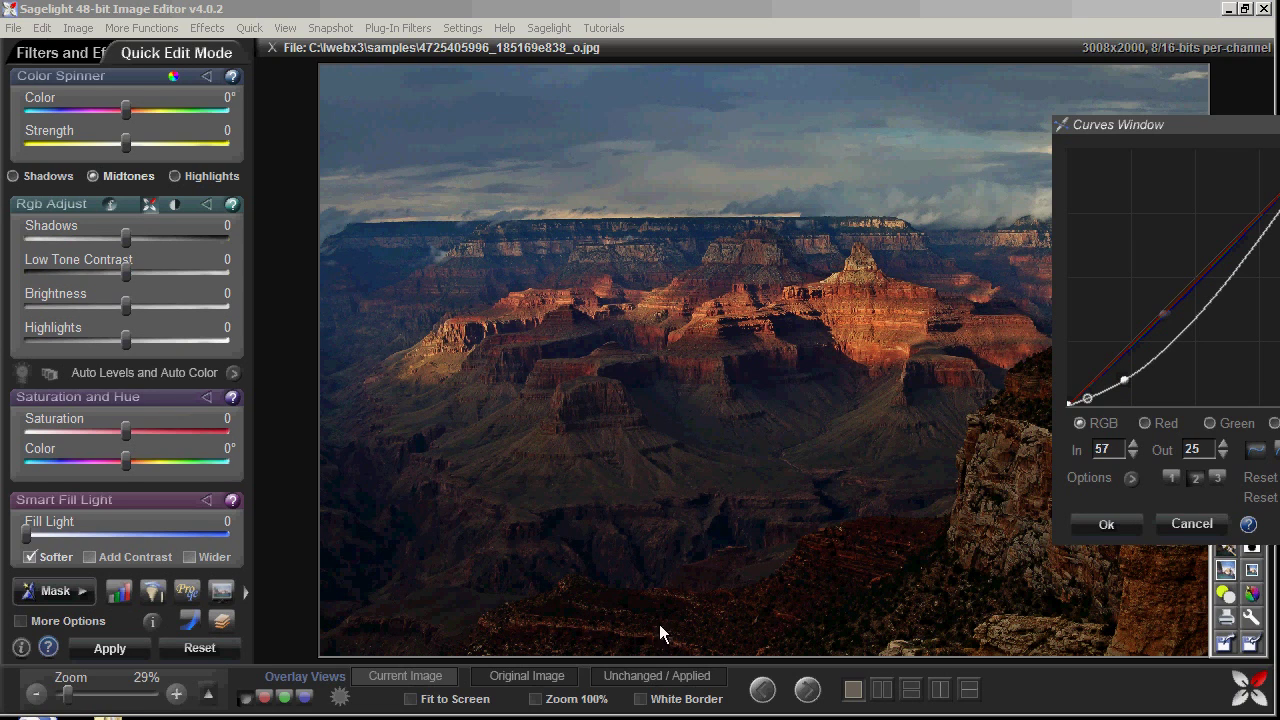
{"action": "left_click", "coordinate": [200, 648]}
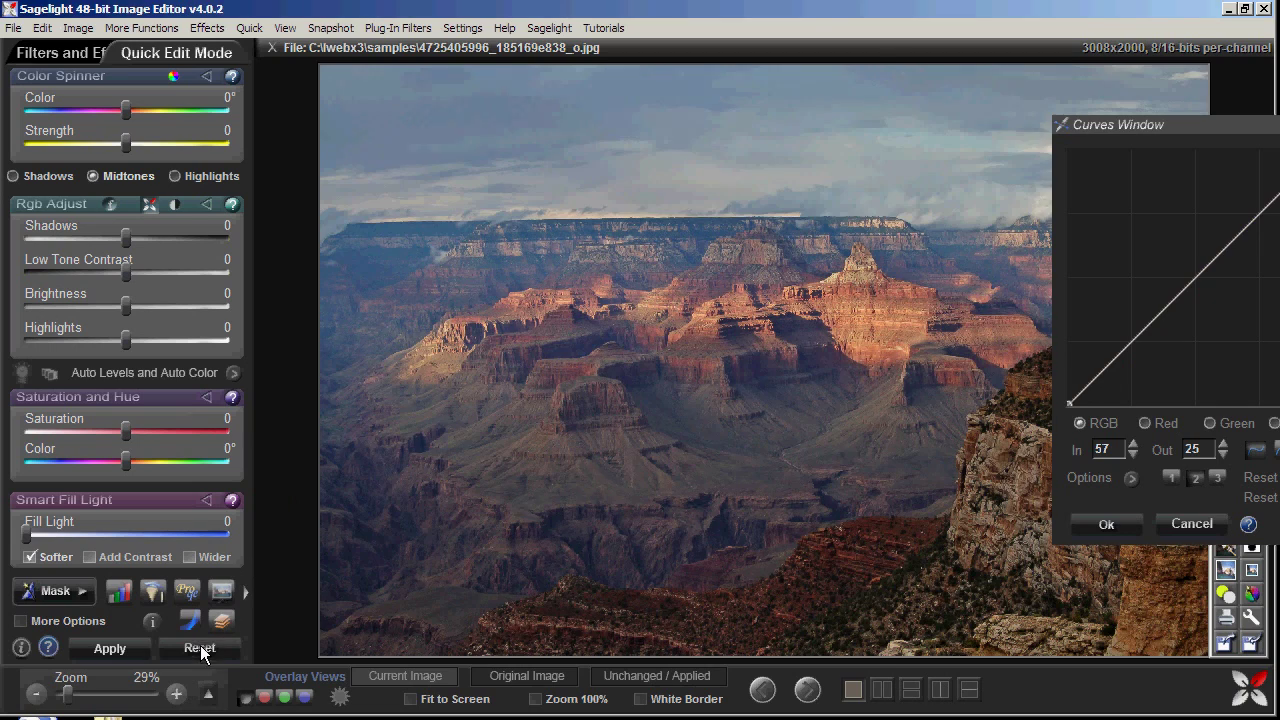
{"action": "left_click", "coordinate": [14, 28]}
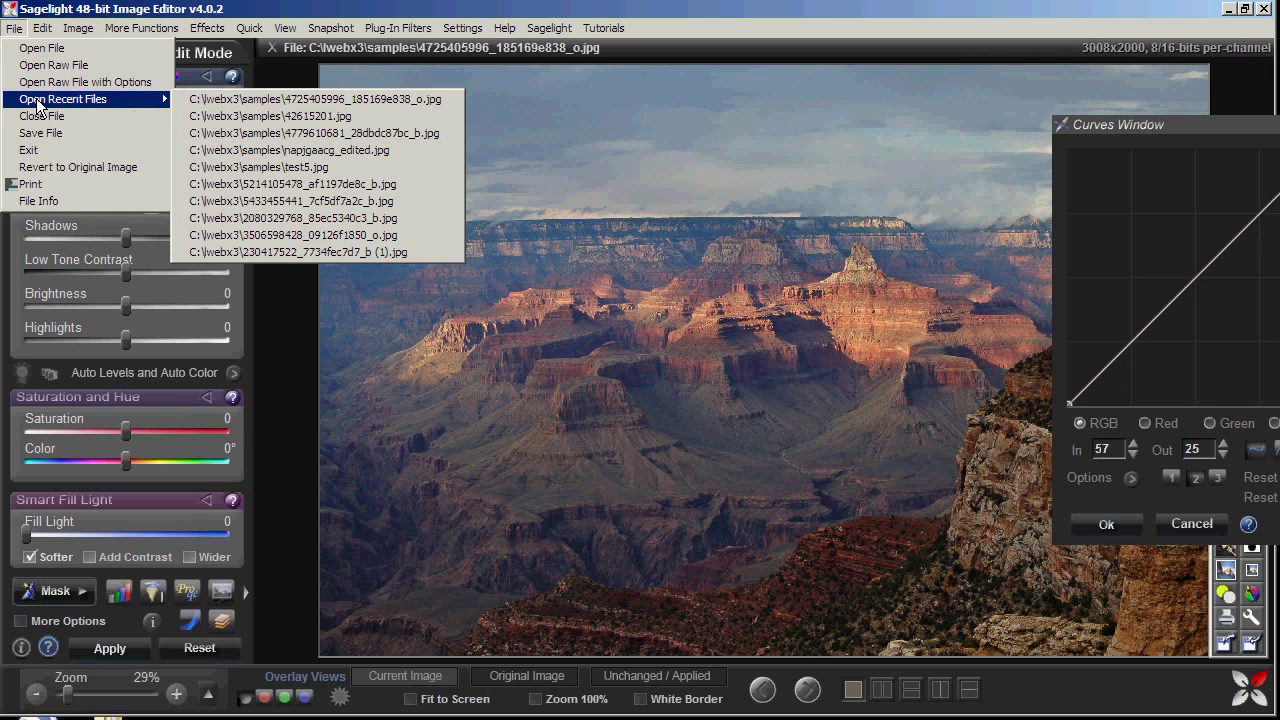
{"action": "left_click", "coordinate": [320, 133]}
{"action": "left_click", "coordinate": [186, 592]}
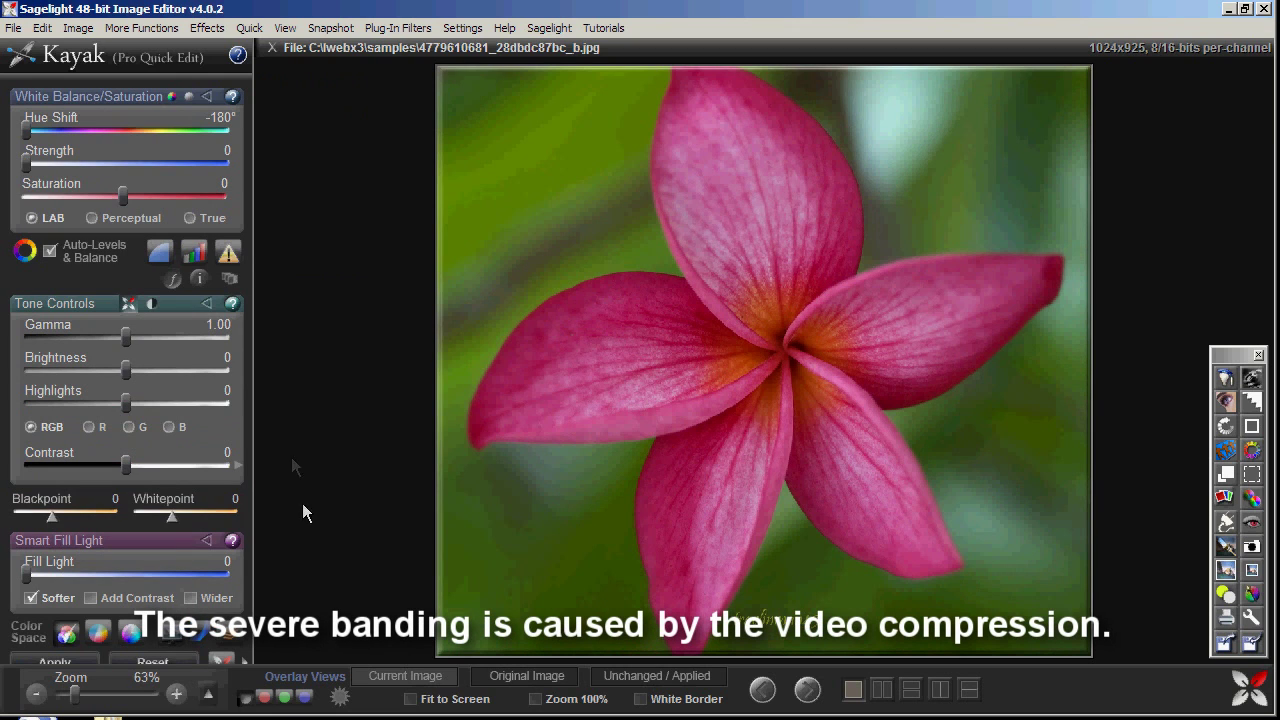
Compare the flower photo with Auto-Levels & Balance on and off, and leave the option off
{"action": "left_click", "coordinate": [71, 246]}
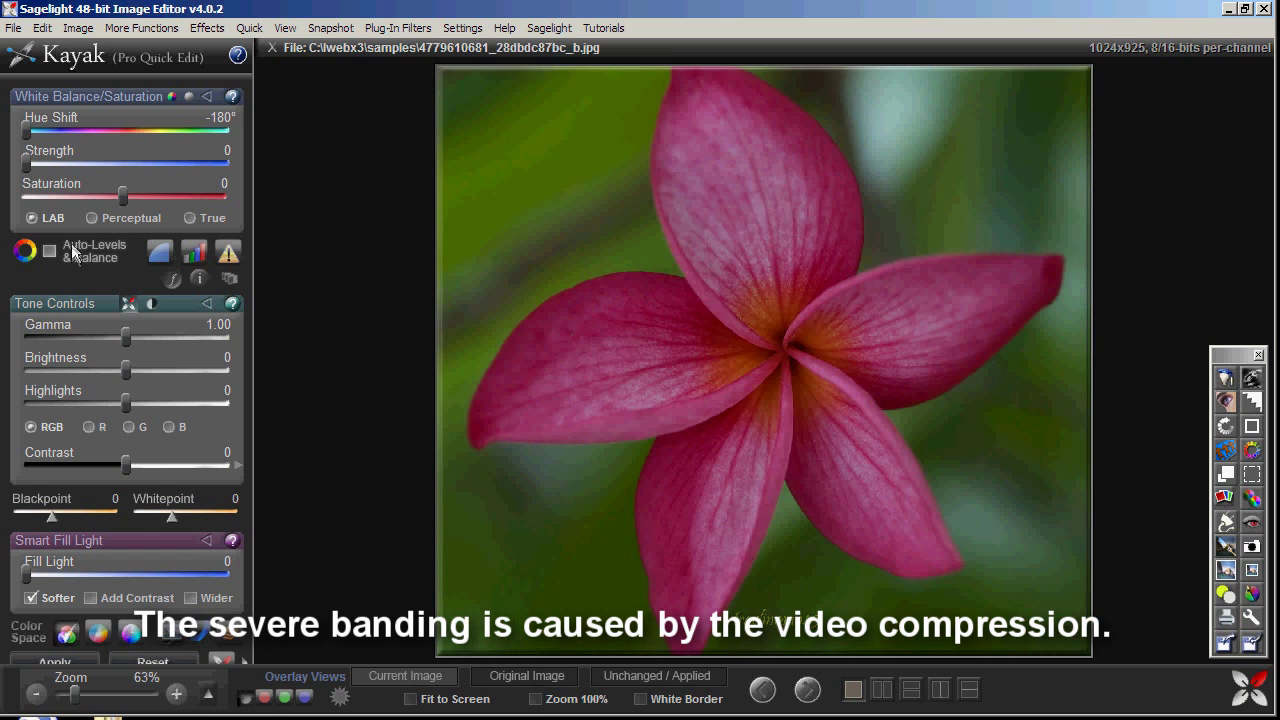
{"action": "left_click", "coordinate": [71, 245]}
{"action": "left_click", "coordinate": [71, 247]}
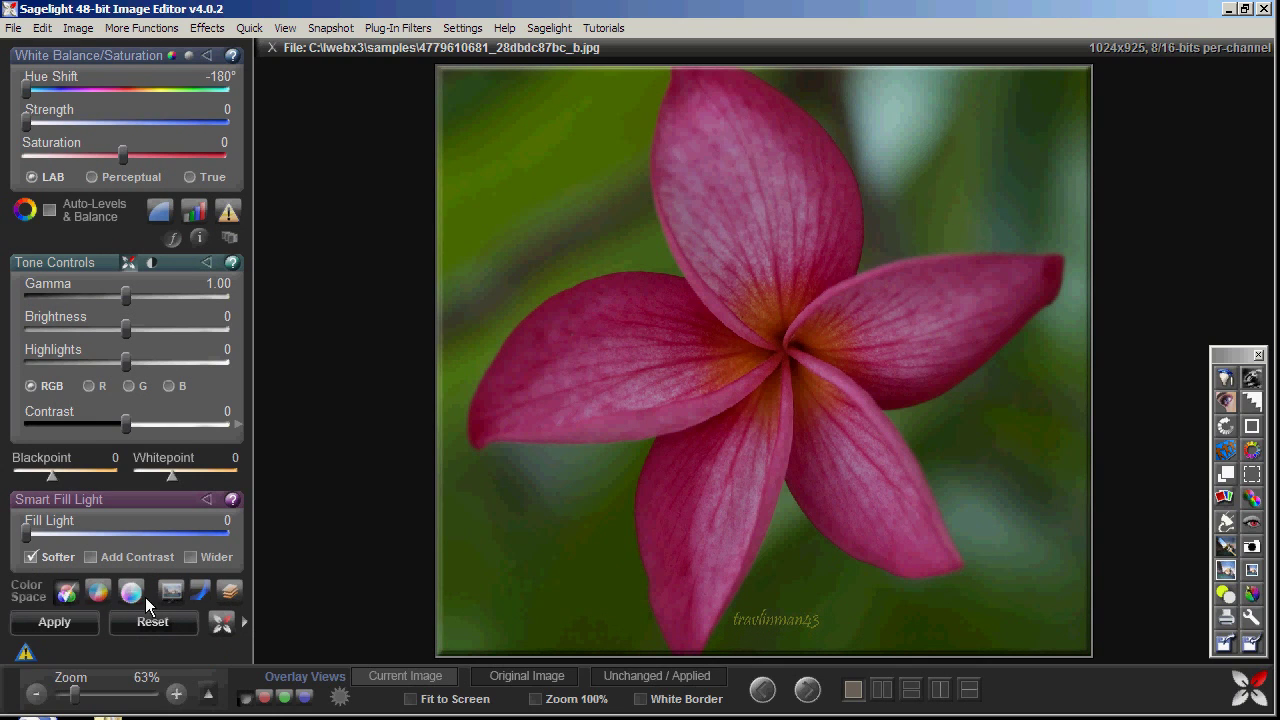
Try a contrast curve with raised highlights and lowered midtones on the RGB curve of the flower photo, and cancel it
{"action": "left_click", "coordinate": [201, 586]}
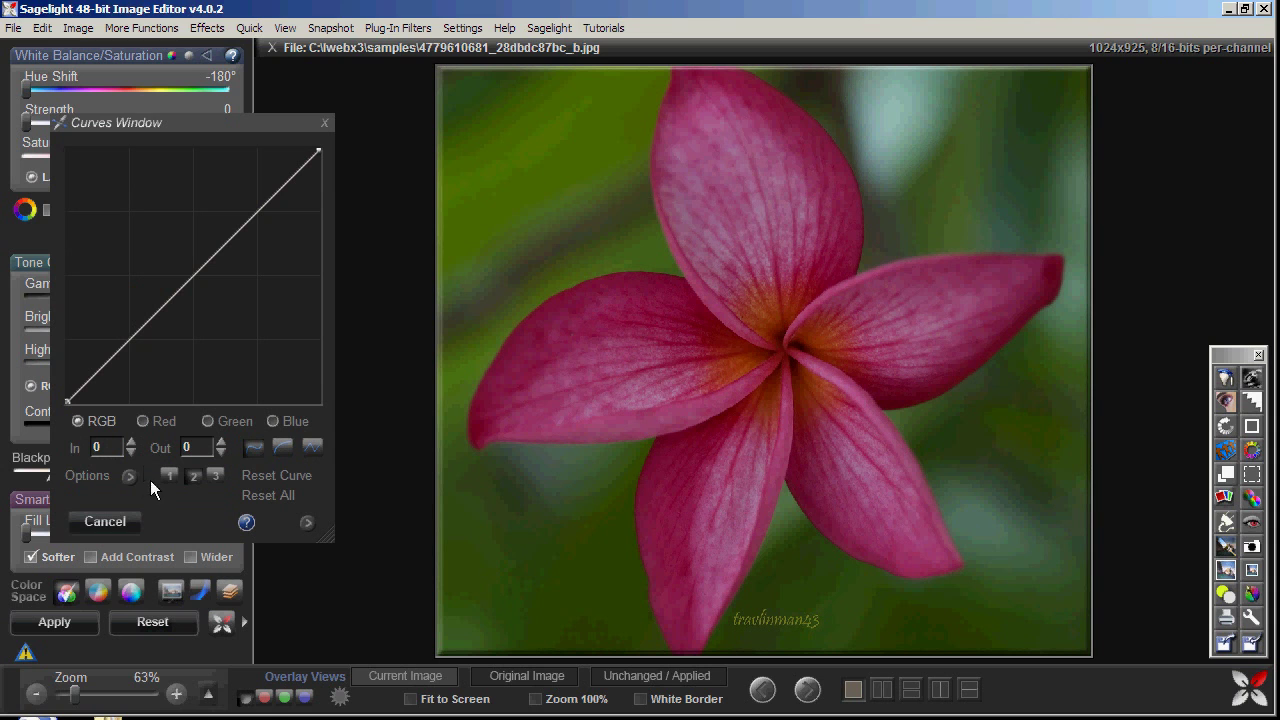
{"action": "mouse_move", "coordinate": [246, 222]}
{"action": "left_mouse_down"}
{"action": "mouse_move", "coordinate": [246, 251]}
{"action": "mouse_move", "coordinate": [248, 199]}
{"action": "left_mouse_up"}
{"action": "left_click_drag", "start_coordinate": [176, 277], "coordinate": [169, 301]}
{"action": "left_click", "coordinate": [181, 304]}
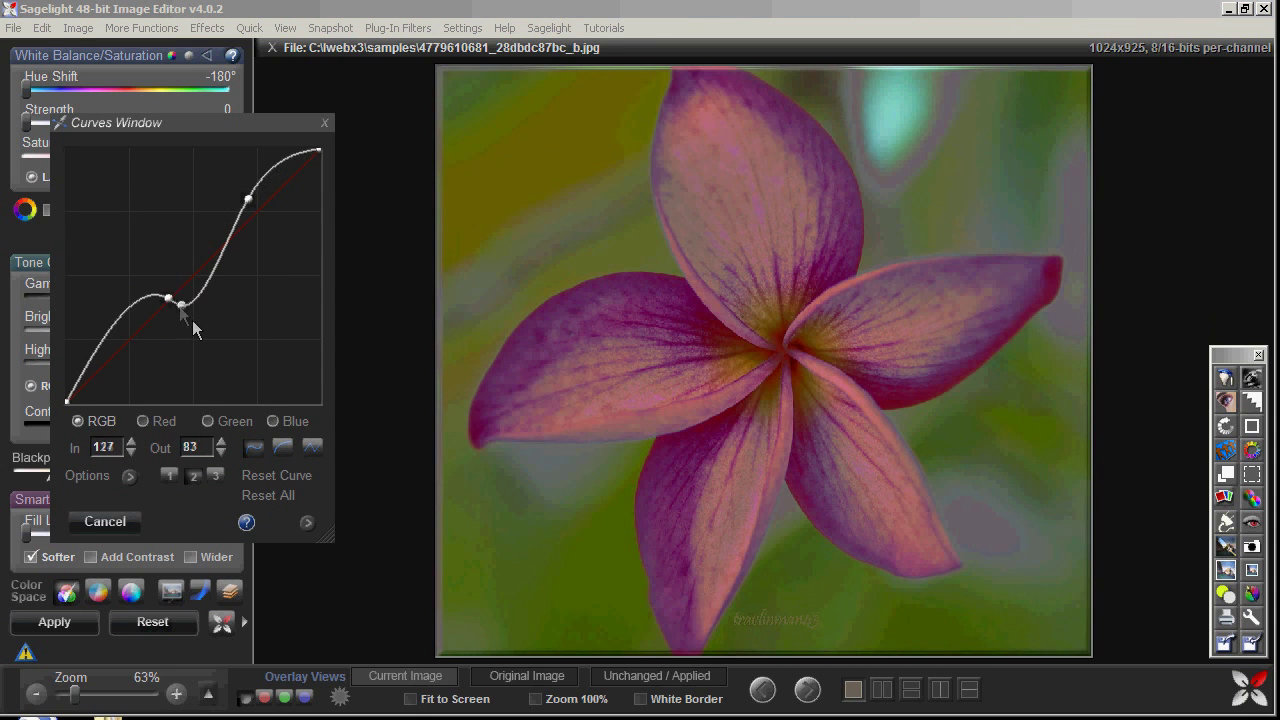
{"action": "left_click", "coordinate": [127, 523]}
Switch to the LAB color space and give the L curve raised highlights and shadows lowered to about 82 in, 73 out
{"action": "left_click", "coordinate": [99, 592]}
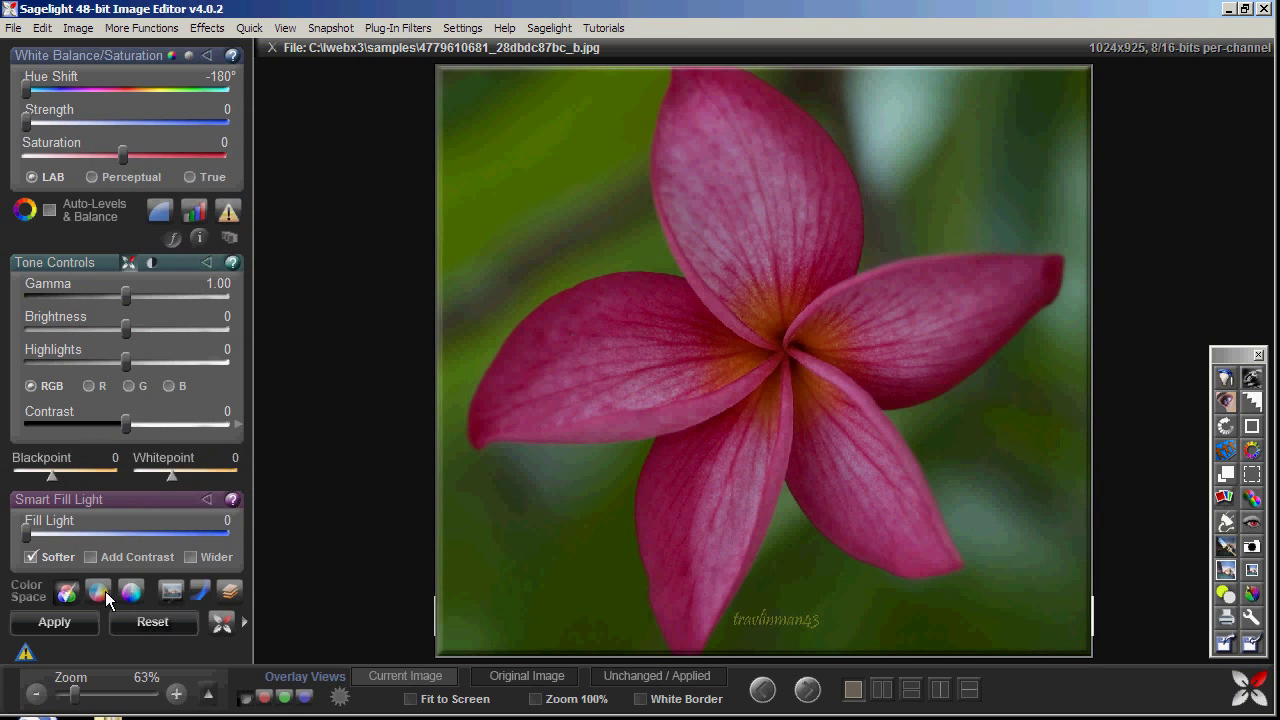
{"action": "left_click", "coordinate": [201, 591]}
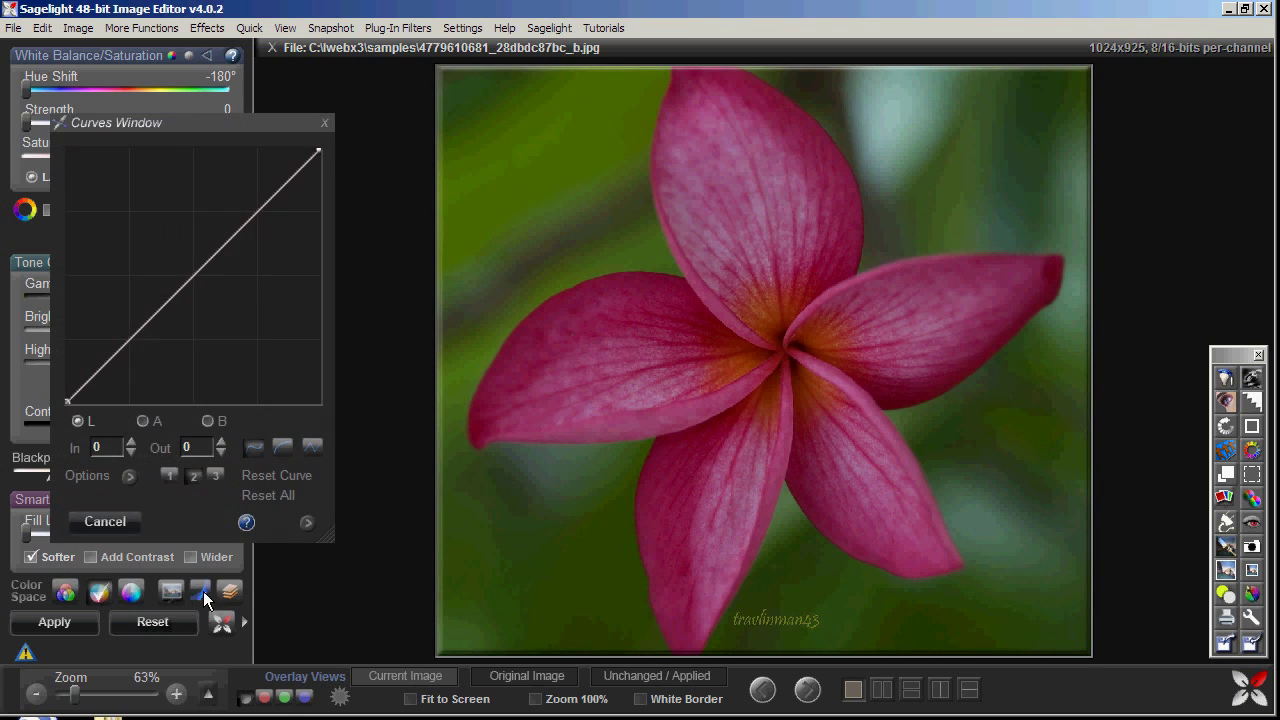
{"action": "left_click_drag", "start_coordinate": [248, 220], "coordinate": [247, 192]}
{"action": "left_click_drag", "start_coordinate": [148, 295], "coordinate": [147, 330]}
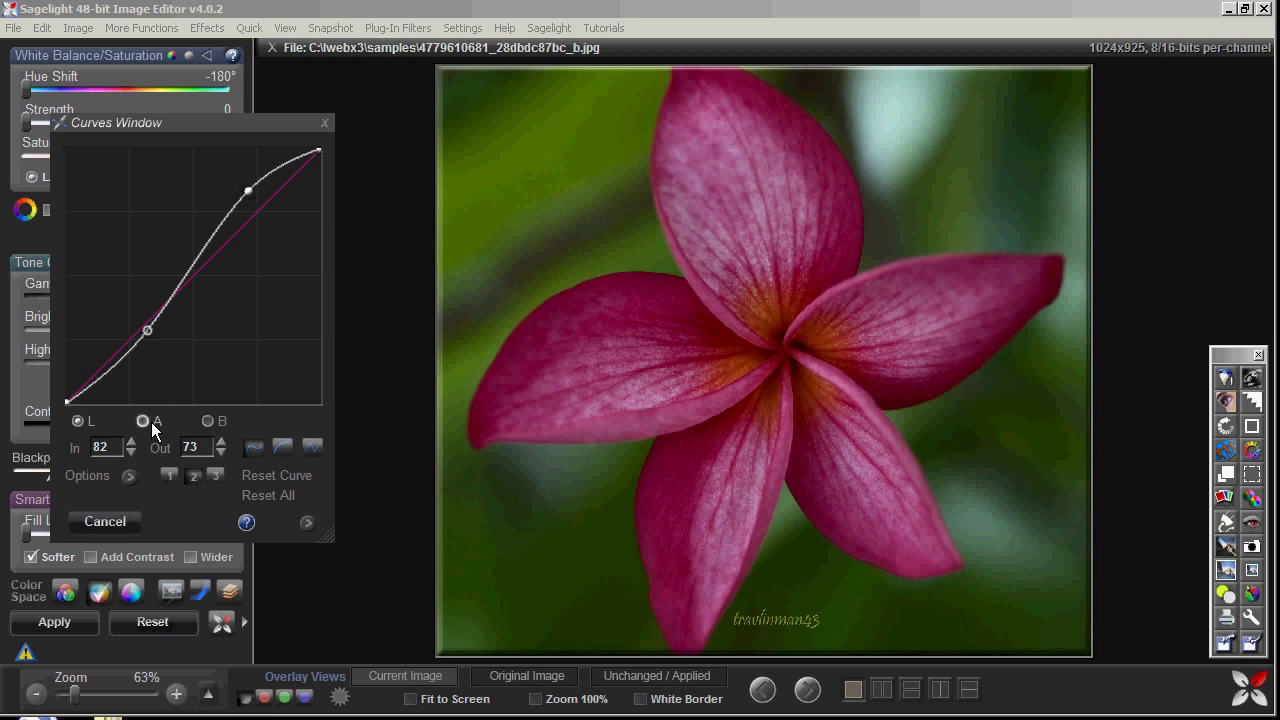
Try raising the upper part of the A curve and remove the added point
{"action": "left_click", "coordinate": [143, 421]}
{"action": "left_click_drag", "start_coordinate": [234, 226], "coordinate": [226, 222]}
{"action": "left_click", "coordinate": [139, 338]}
{"action": "left_click_drag", "start_coordinate": [139, 338], "coordinate": [269, 292]}
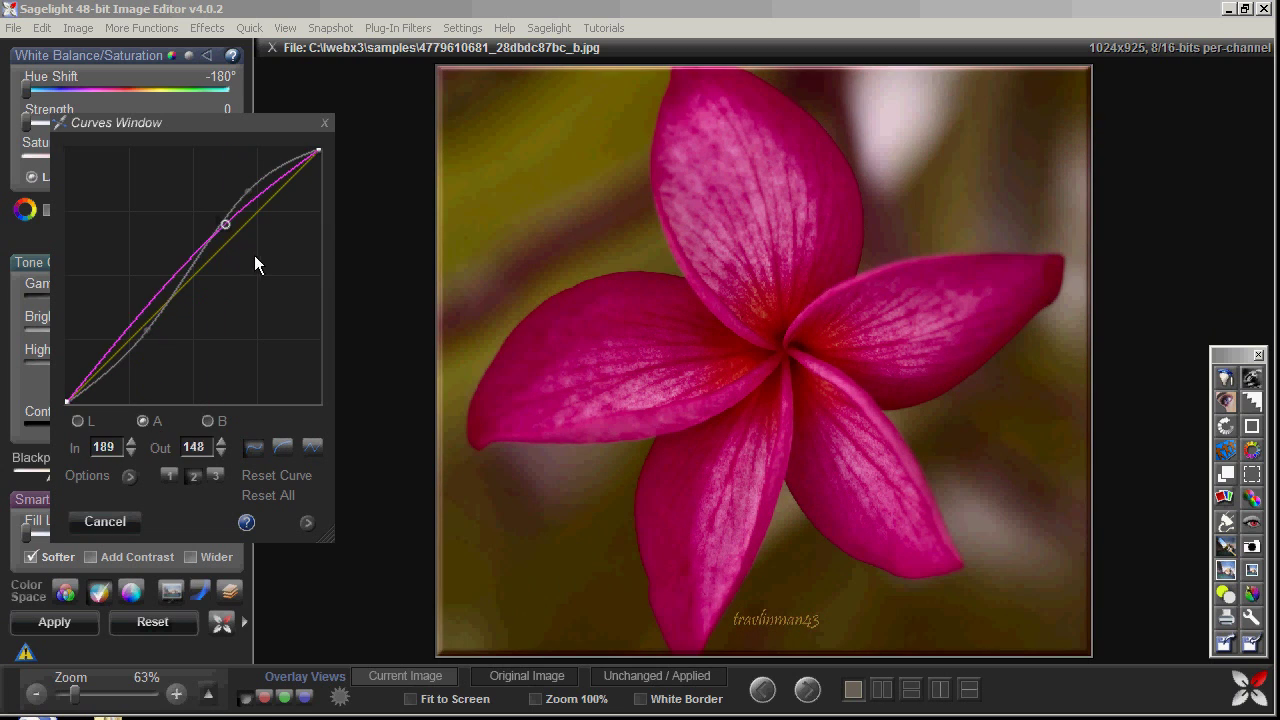
{"action": "right_click", "coordinate": [227, 223]}
Set Saturation to 29 and steepen the L curve with points around 173 in, 220 out and 85 in, 69 out
{"action": "left_click_drag", "start_coordinate": [123, 154], "coordinate": [158, 154]}
{"action": "left_click_drag", "start_coordinate": [429, 197], "coordinate": [418, 188]}
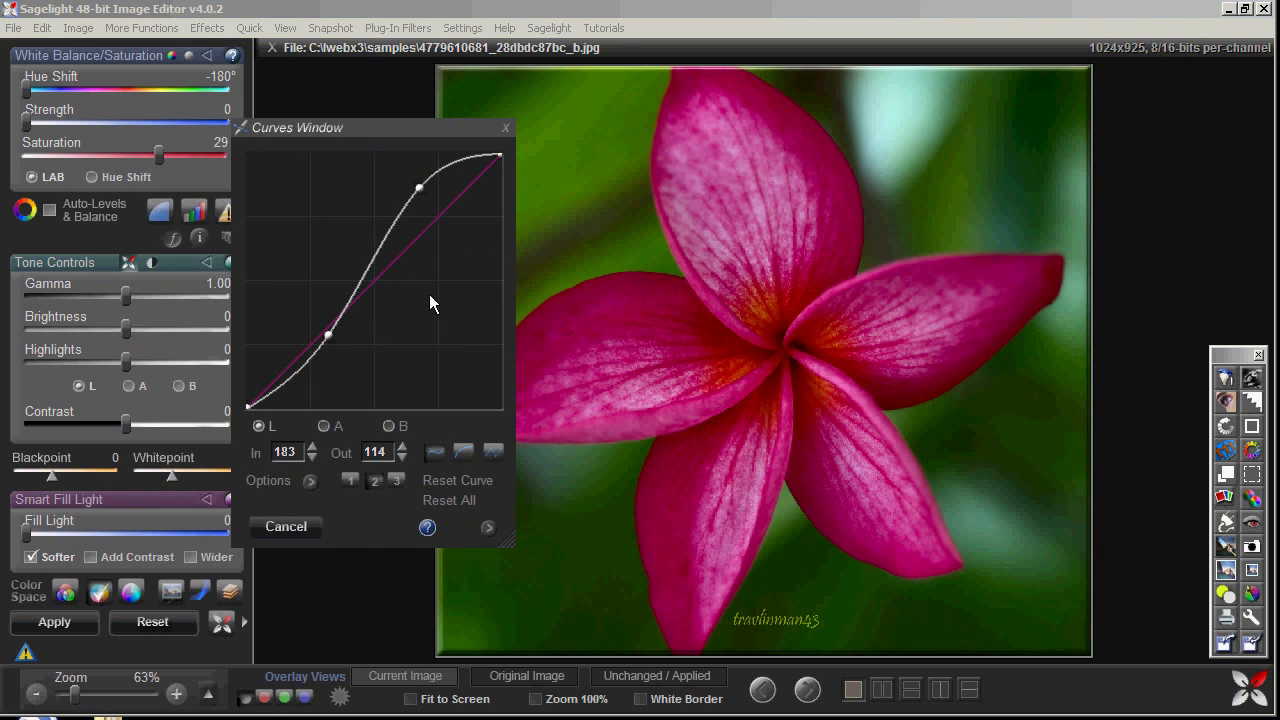
{"action": "left_click_drag", "start_coordinate": [412, 130], "coordinate": [272, 74]}
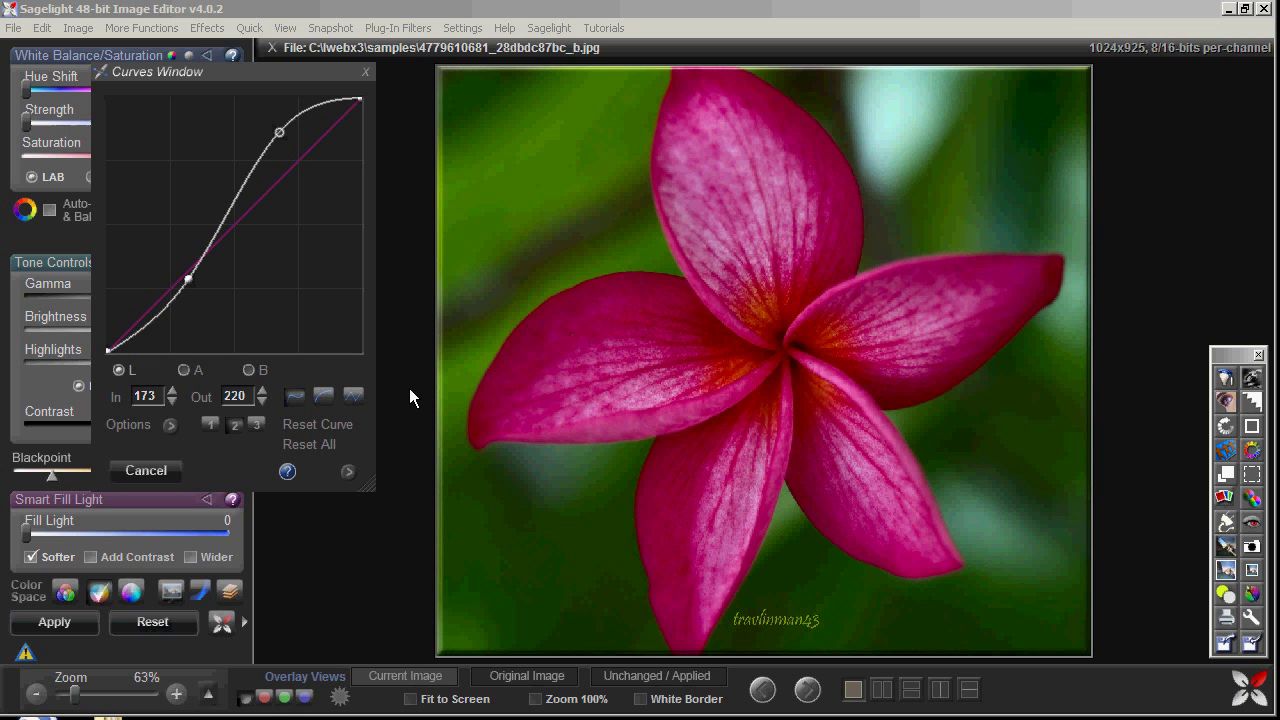
{"action": "left_click_drag", "start_coordinate": [188, 279], "coordinate": [191, 283]}
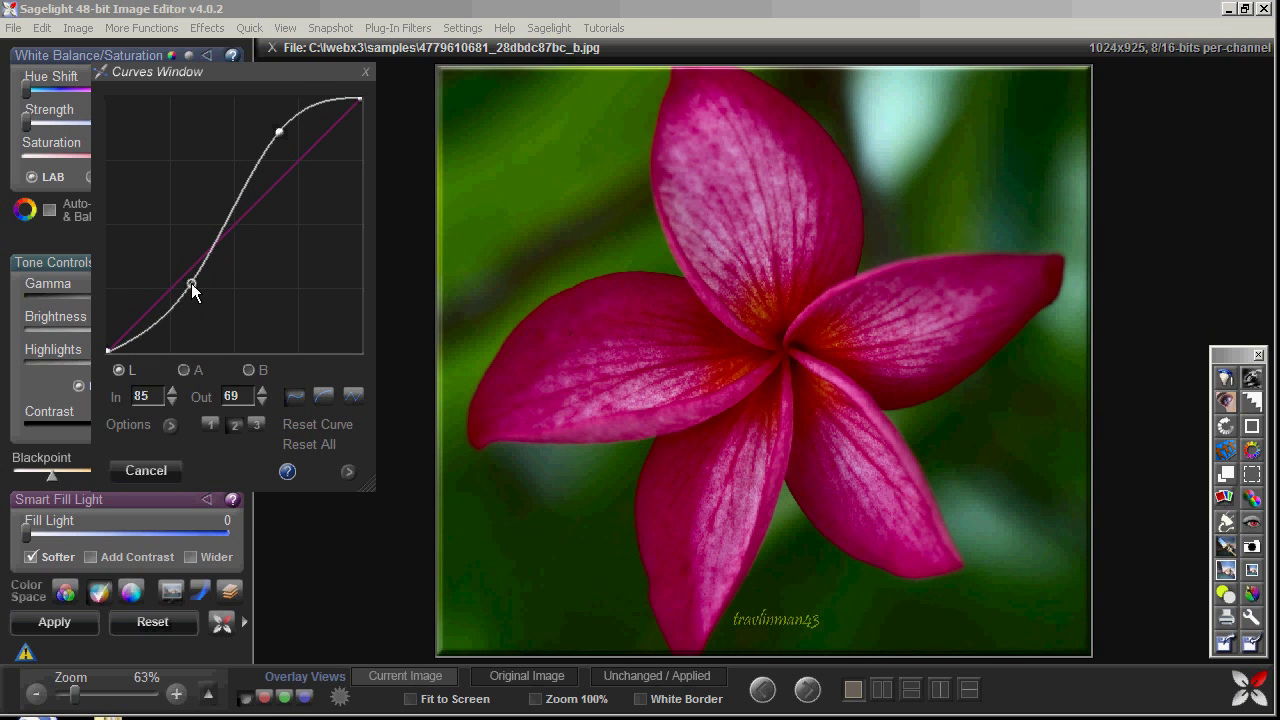
Switch to the hue, saturation and luminance color space and reset all curves
{"action": "left_click", "coordinate": [136, 591]}
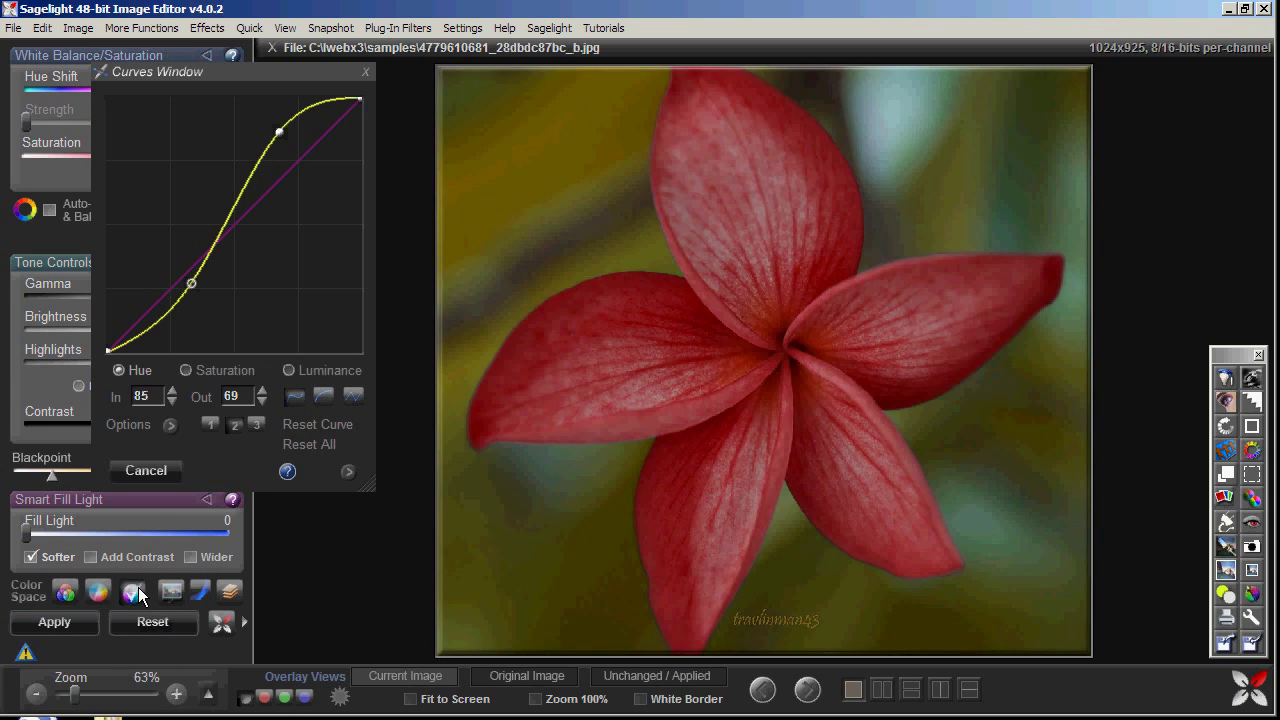
{"action": "left_click", "coordinate": [298, 443]}
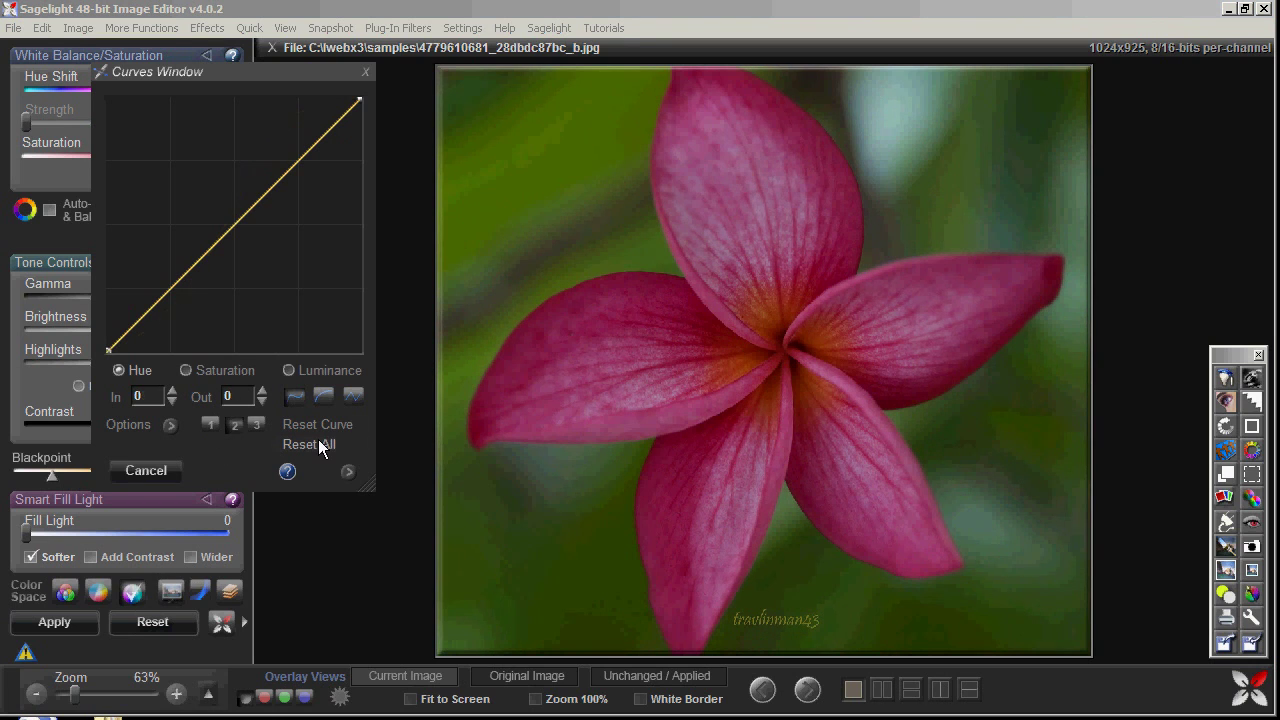
Shape an S-curve on the Luminance curve and raise the Saturation curve
{"action": "left_click", "coordinate": [182, 370]}
{"action": "left_click", "coordinate": [290, 370]}
{"action": "left_click", "coordinate": [282, 166]}
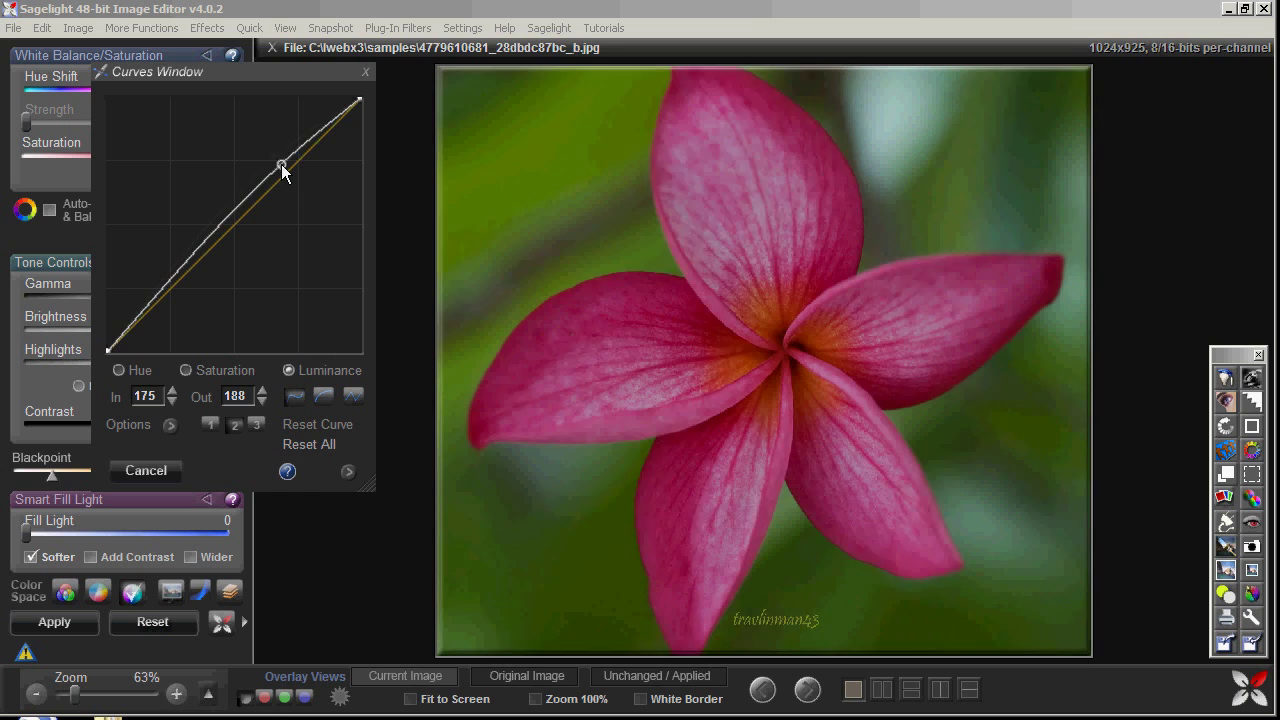
{"action": "left_click_drag", "start_coordinate": [282, 165], "coordinate": [274, 155]}
{"action": "left_click_drag", "start_coordinate": [200, 247], "coordinate": [198, 266]}
{"action": "left_click", "coordinate": [217, 368]}
{"action": "left_click_drag", "start_coordinate": [255, 201], "coordinate": [248, 138]}
Reshape the Hue curve with a raised black end, a dip in the shadows, a peak in the highlights and a lowered white end
{"action": "left_click", "coordinate": [118, 370]}
{"action": "left_click_drag", "start_coordinate": [204, 224], "coordinate": [171, 213]}
{"action": "left_click_drag", "start_coordinate": [108, 348], "coordinate": [109, 178]}
{"action": "left_click_drag", "start_coordinate": [171, 213], "coordinate": [171, 305]}
{"action": "left_click", "coordinate": [249, 139]}
{"action": "left_click_drag", "start_coordinate": [251, 150], "coordinate": [274, 228]}
{"action": "left_click_drag", "start_coordinate": [361, 103], "coordinate": [367, 193]}
{"action": "left_click_drag", "start_coordinate": [275, 227], "coordinate": [268, 100]}
{"action": "left_click_drag", "start_coordinate": [199, 270], "coordinate": [211, 227]}
Raise the Luminance curve's highlight point around 155 in and reset only the Hue curve
{"action": "left_click", "coordinate": [276, 158]}
{"action": "left_click_drag", "start_coordinate": [277, 159], "coordinate": [262, 131]}
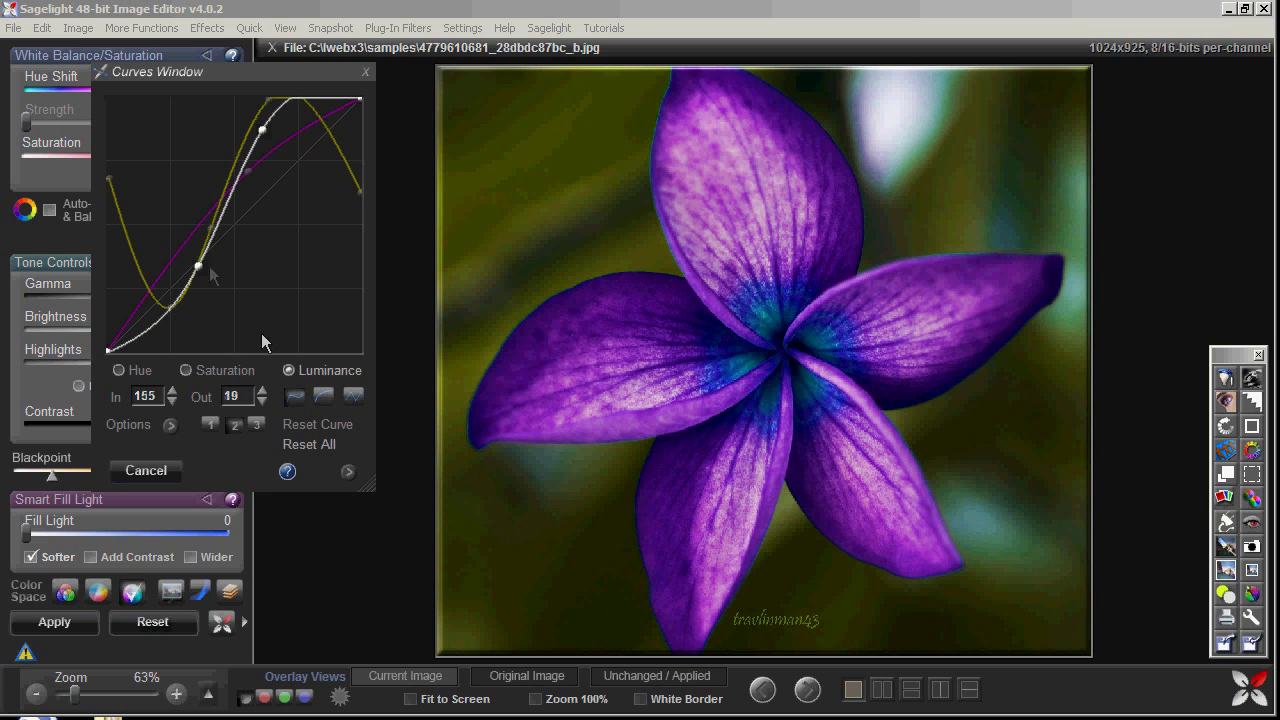
{"action": "left_click", "coordinate": [193, 369]}
{"action": "left_click", "coordinate": [133, 369]}
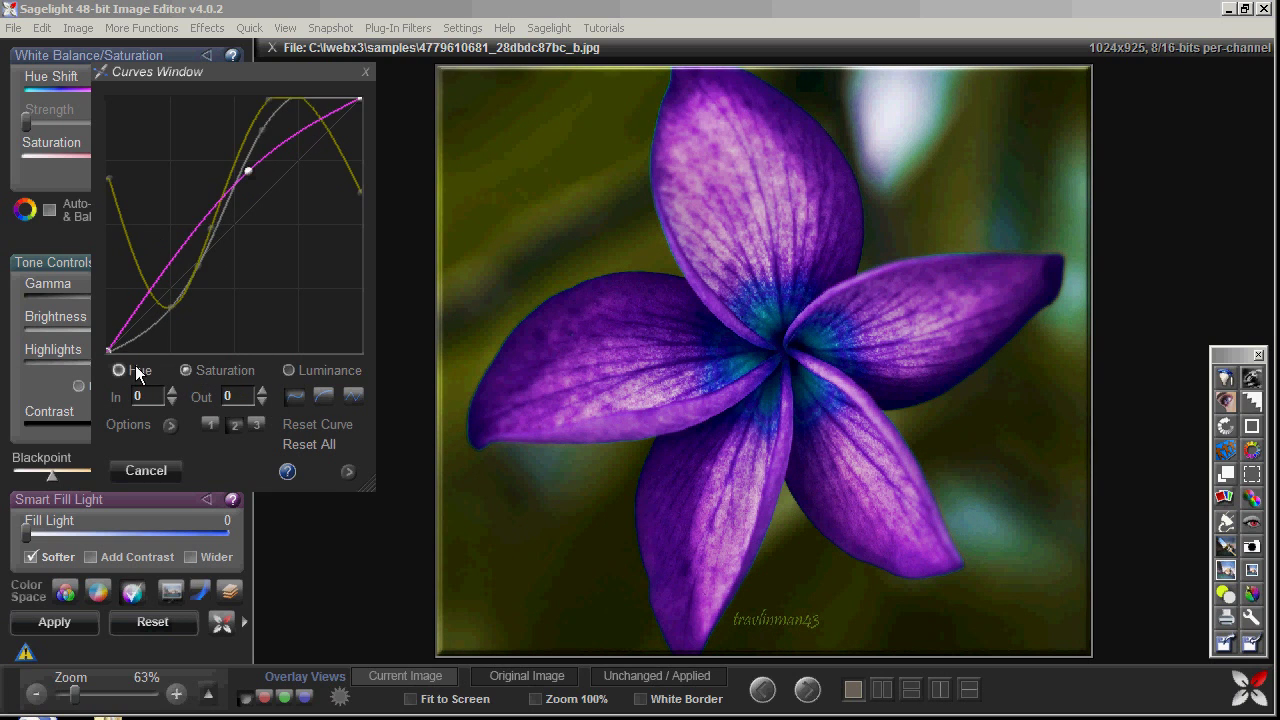
{"action": "left_click", "coordinate": [310, 424]}
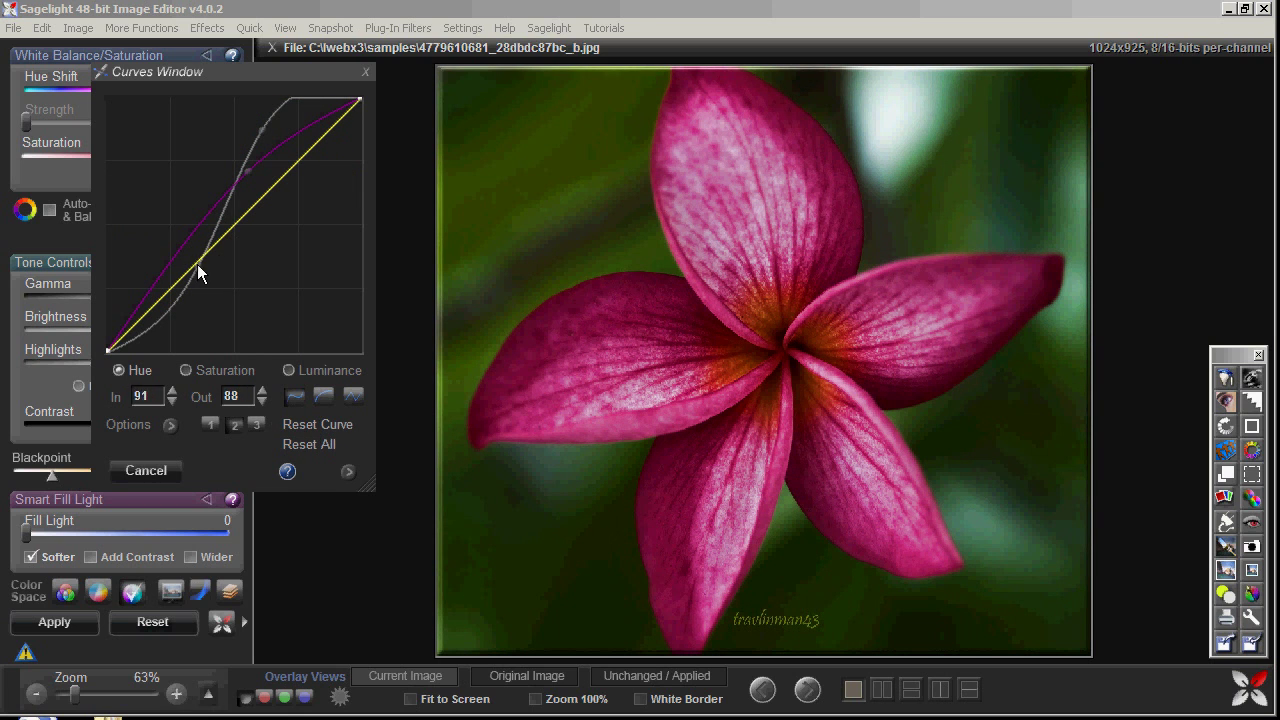
Raise the Saturation curve further and refine the Luminance S-curve to about 161 in, 200 out and 100 in, 92 out
{"action": "left_click_drag", "start_coordinate": [263, 133], "coordinate": [278, 158]}
{"action": "left_click_drag", "start_coordinate": [199, 266], "coordinate": [204, 273]}
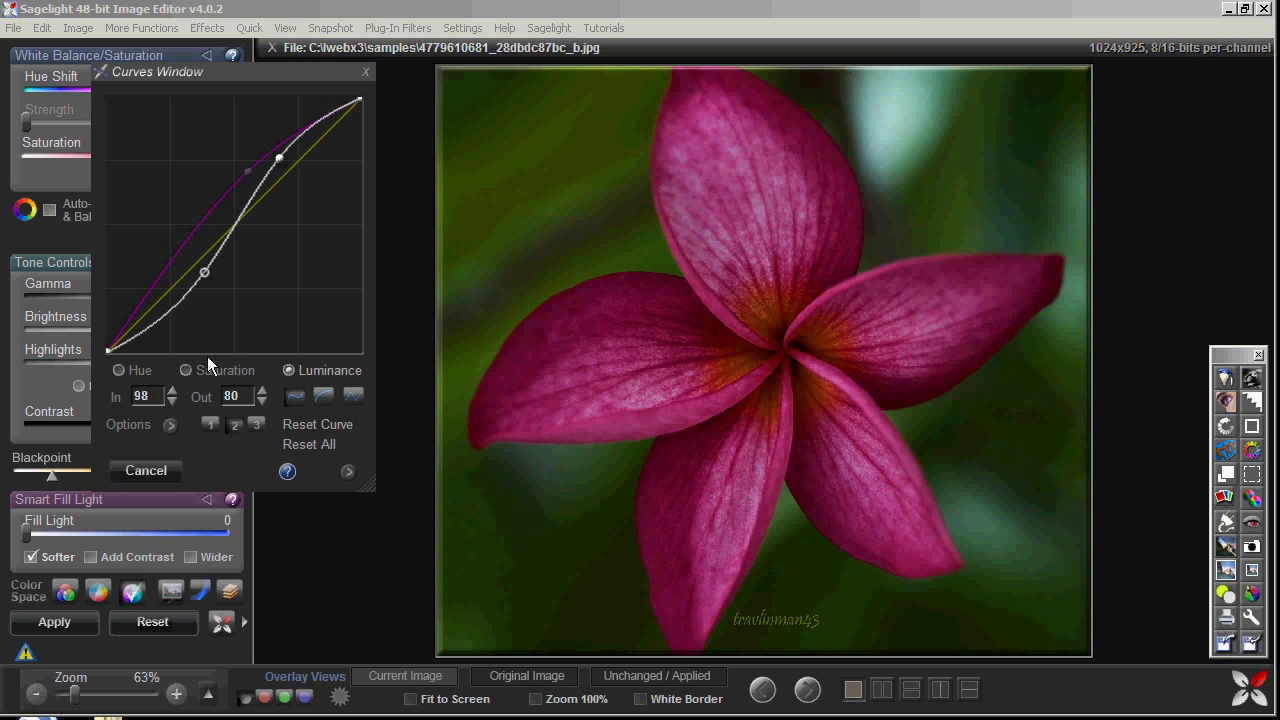
{"action": "left_click_drag", "start_coordinate": [284, 175], "coordinate": [267, 152]}
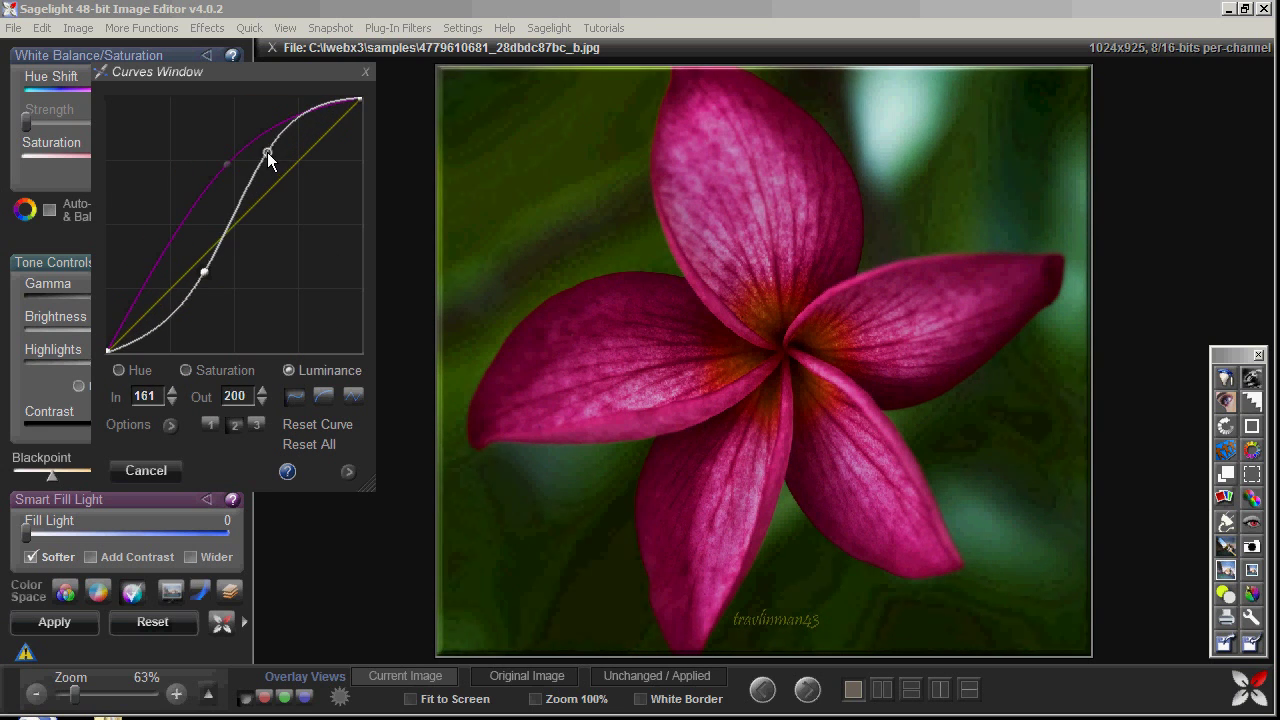
{"action": "left_click_drag", "start_coordinate": [205, 268], "coordinate": [206, 262]}
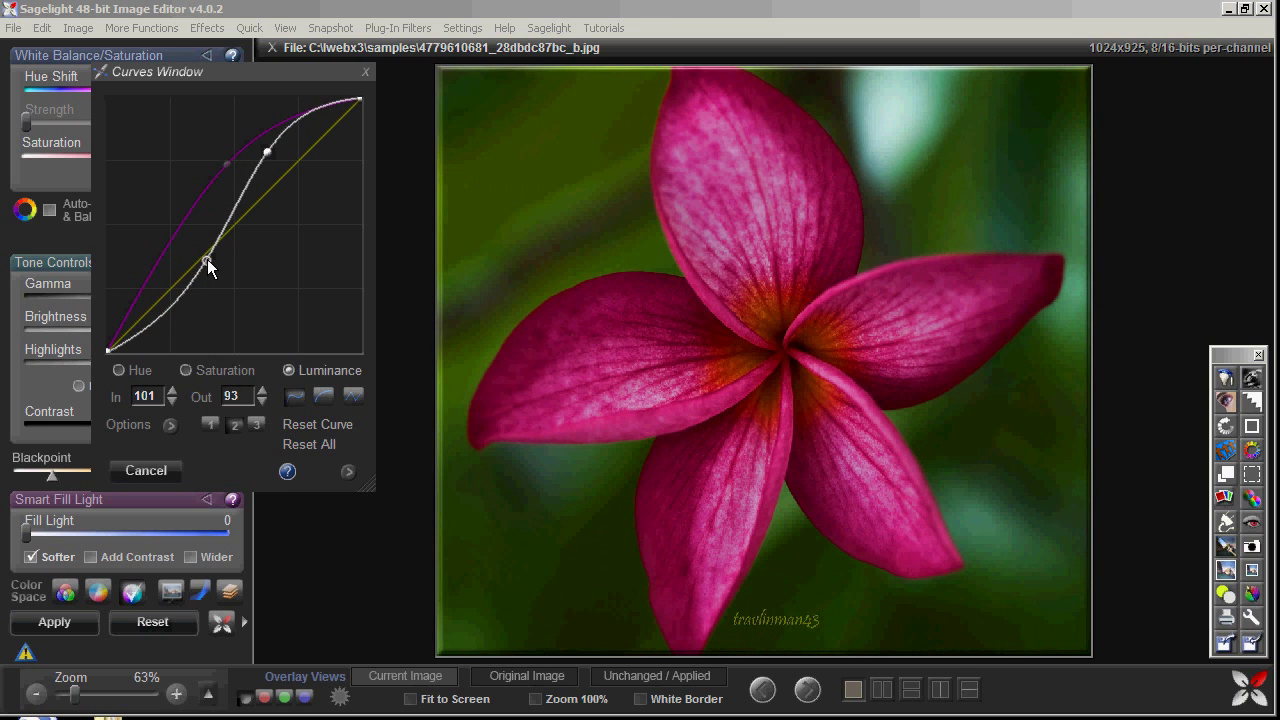
{"action": "left_click_drag", "start_coordinate": [207, 259], "coordinate": [206, 260]}
Return to the LAB color space with all curves reset and build an S-curve on L, with shadows around 77 in, 65 out
{"action": "left_click", "coordinate": [100, 593]}
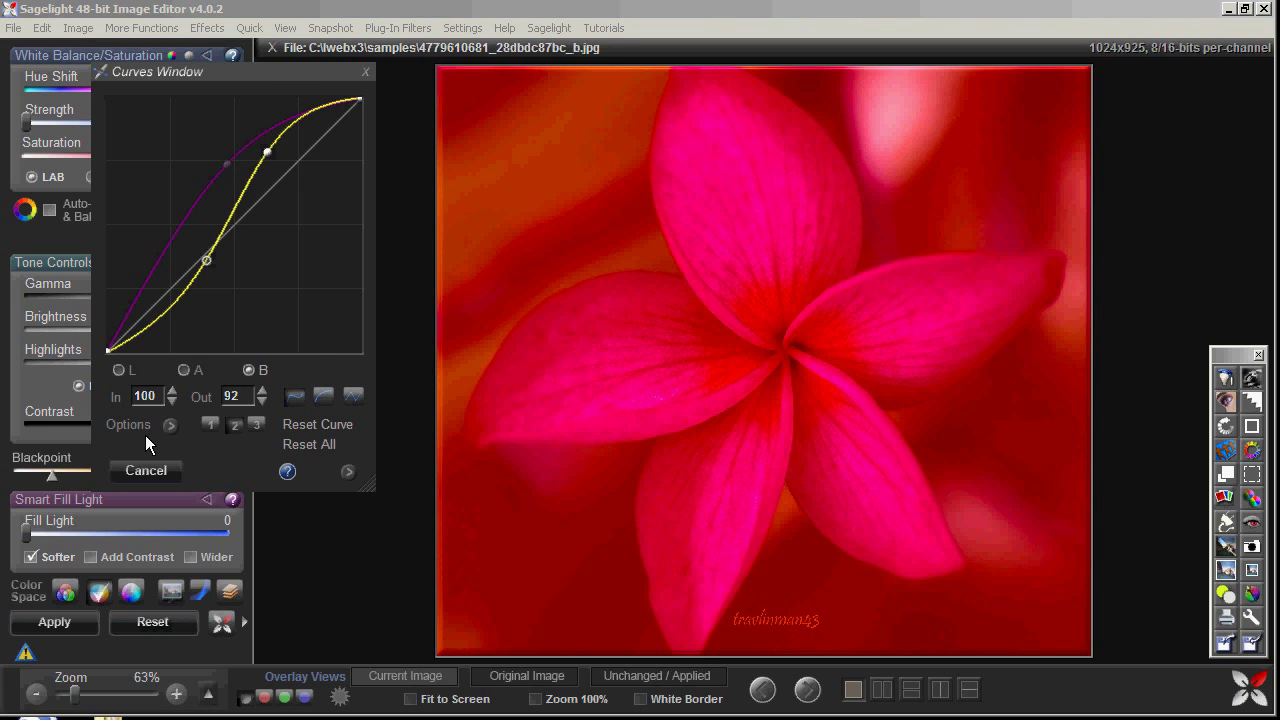
{"action": "left_click", "coordinate": [303, 443]}
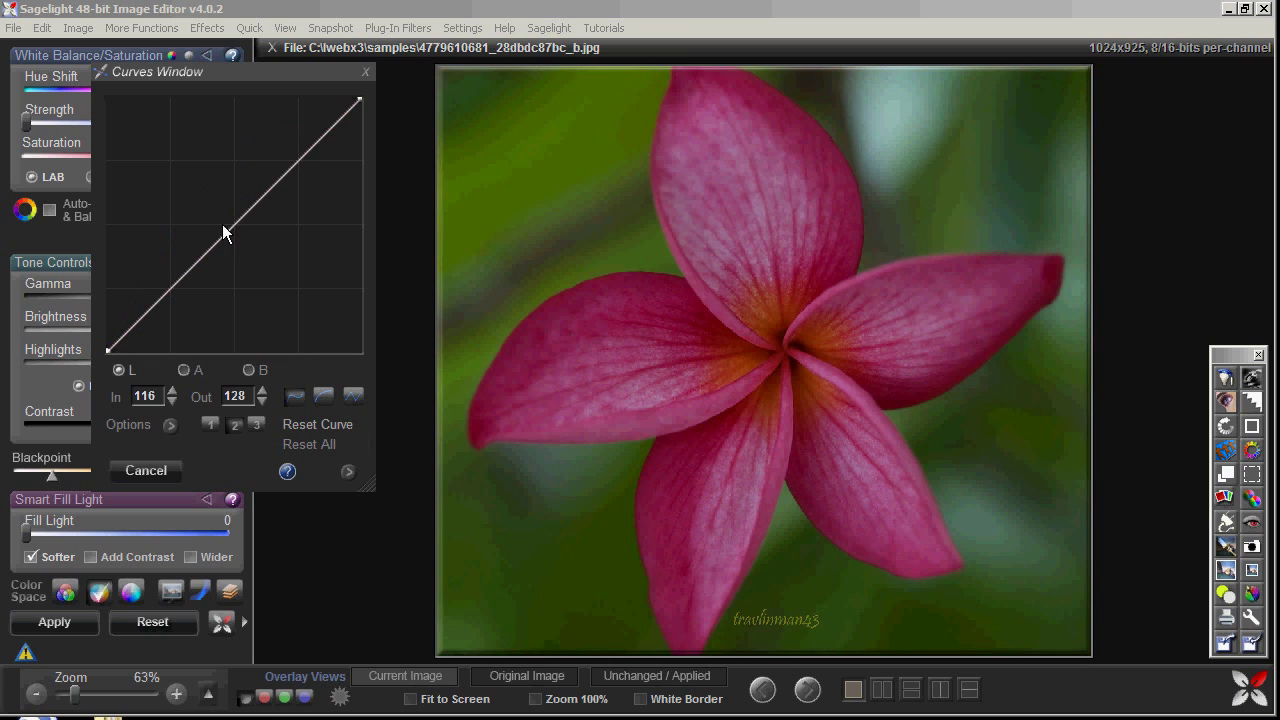
{"action": "left_click_drag", "start_coordinate": [260, 200], "coordinate": [274, 141]}
{"action": "left_click_drag", "start_coordinate": [166, 275], "coordinate": [183, 289]}
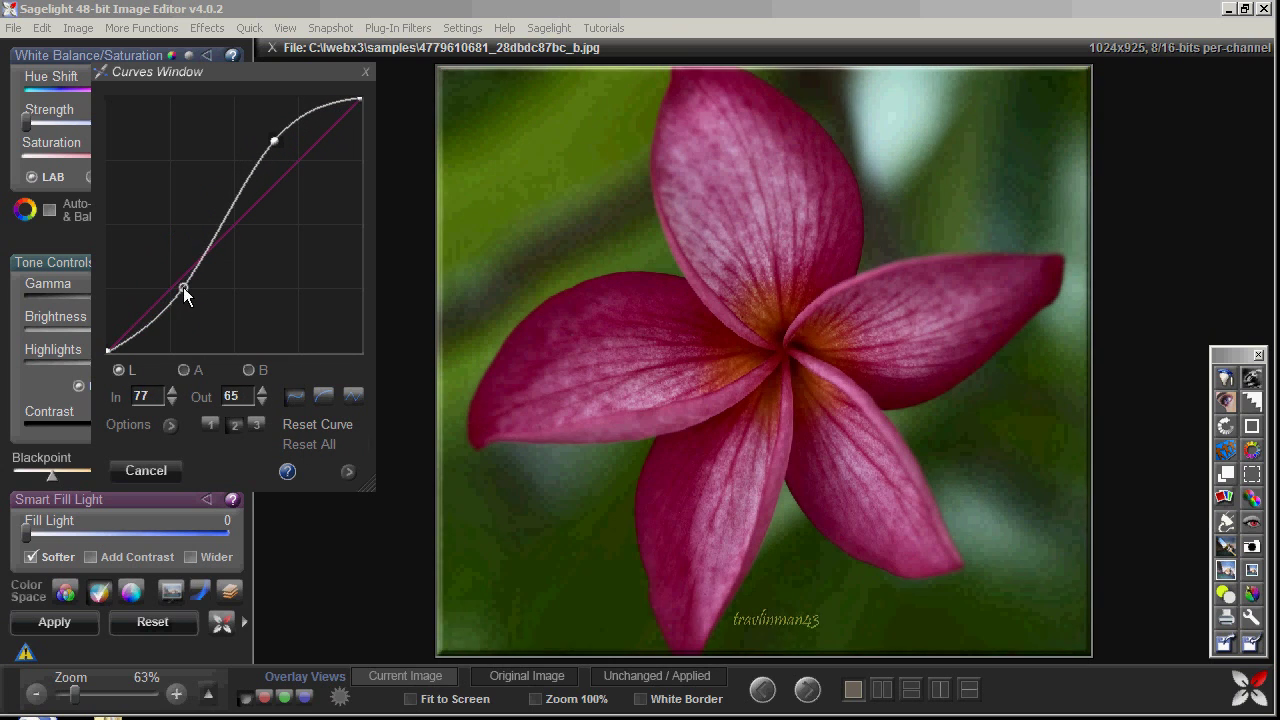
Move the Curves Window clear of the sliders and adjust the L curve's highlight point to about 159 in, 196 out
{"action": "left_click_drag", "start_coordinate": [208, 73], "coordinate": [366, 81]}
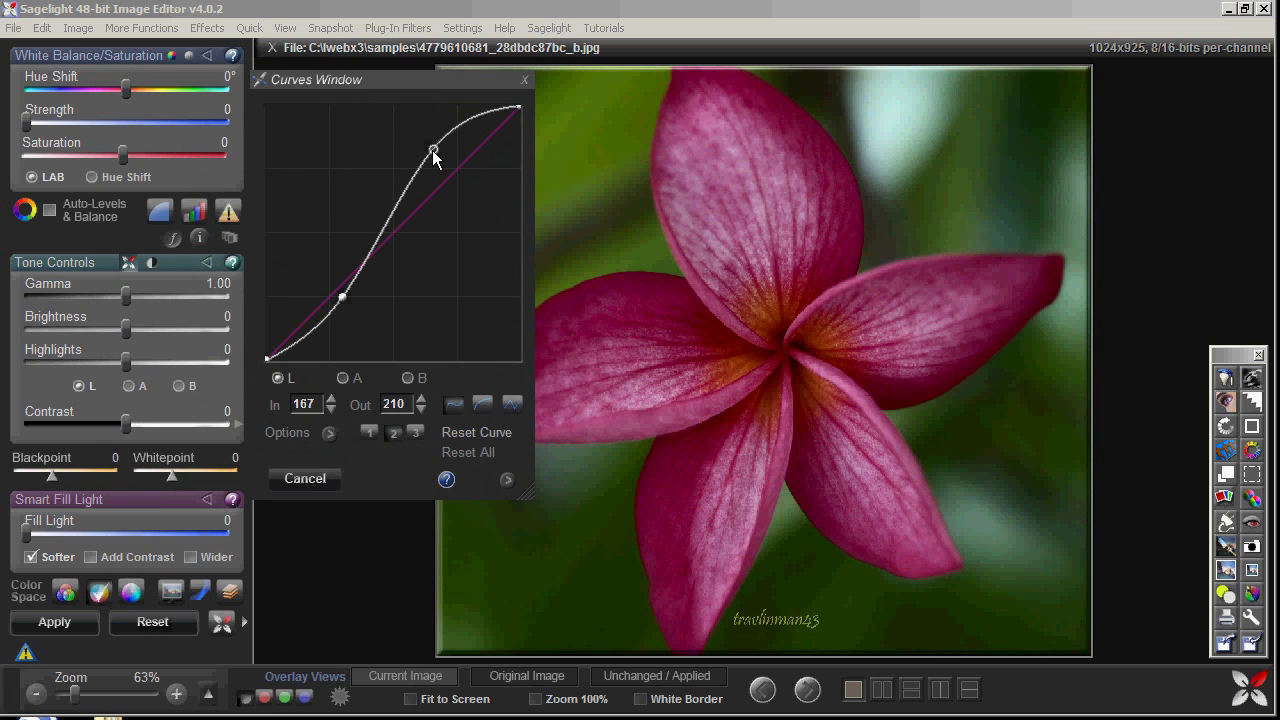
{"action": "left_click_drag", "start_coordinate": [432, 150], "coordinate": [425, 149]}
{"action": "mouse_move", "coordinate": [342, 296]}
{"action": "left_mouse_down"}
{"action": "mouse_move", "coordinate": [347, 274]}
{"action": "mouse_move", "coordinate": [342, 298]}
{"action": "left_mouse_up"}
{"action": "left_click_drag", "start_coordinate": [425, 150], "coordinate": [424, 164]}
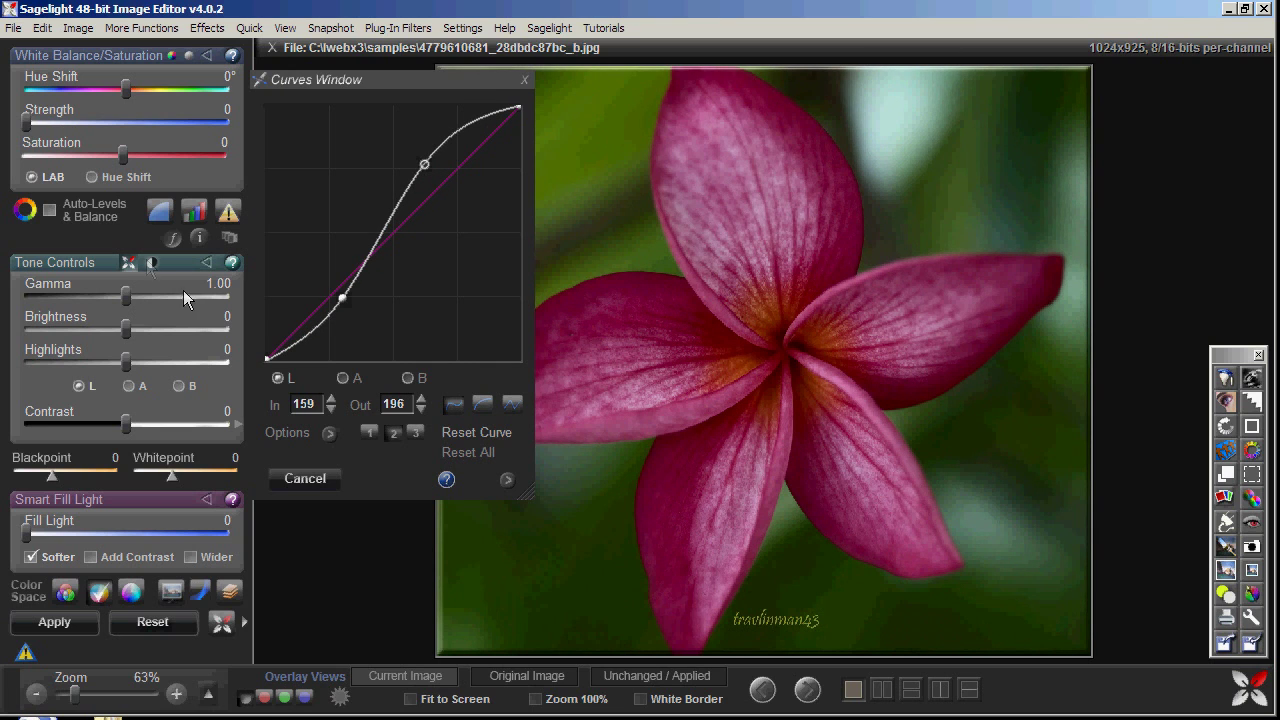
Set Saturation to 29 and refine the L curve with a deep shadow point, higher highlights and a midtone point around 88 in, 90 out
{"action": "left_click_drag", "start_coordinate": [122, 155], "coordinate": [159, 155]}
{"action": "left_click_drag", "start_coordinate": [342, 298], "coordinate": [305, 340]}
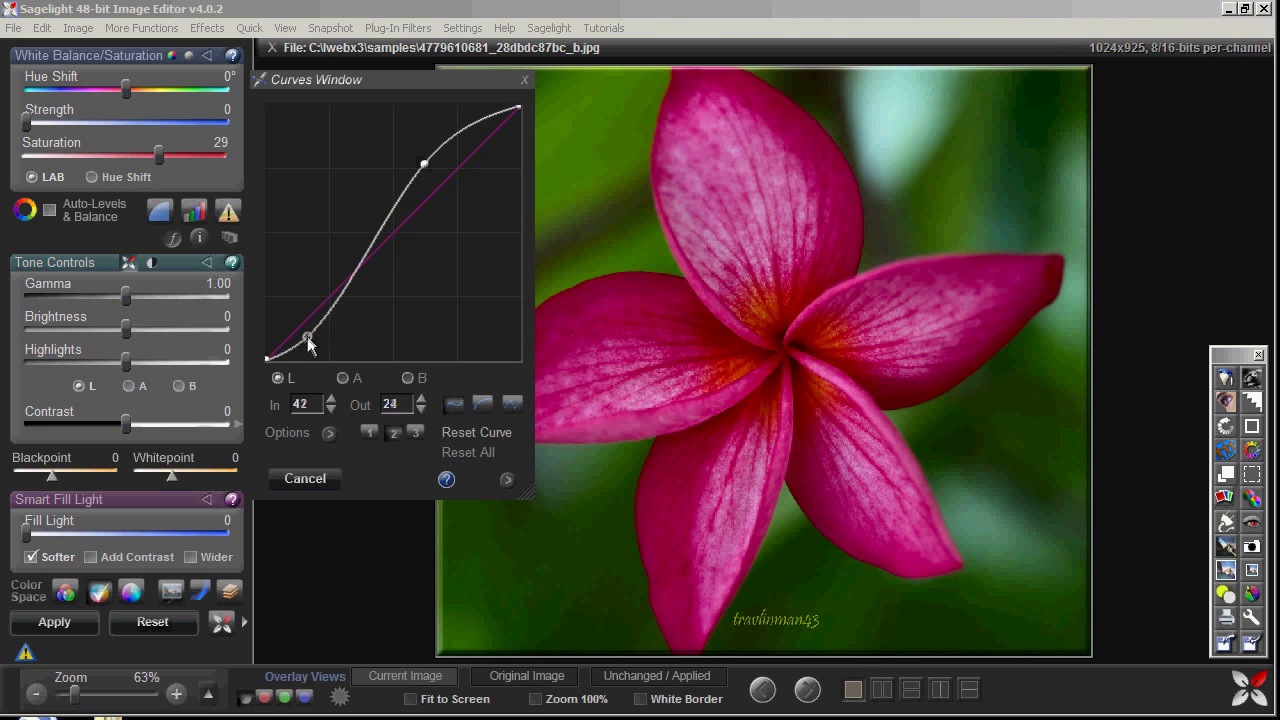
{"action": "left_click_drag", "start_coordinate": [345, 292], "coordinate": [352, 277]}
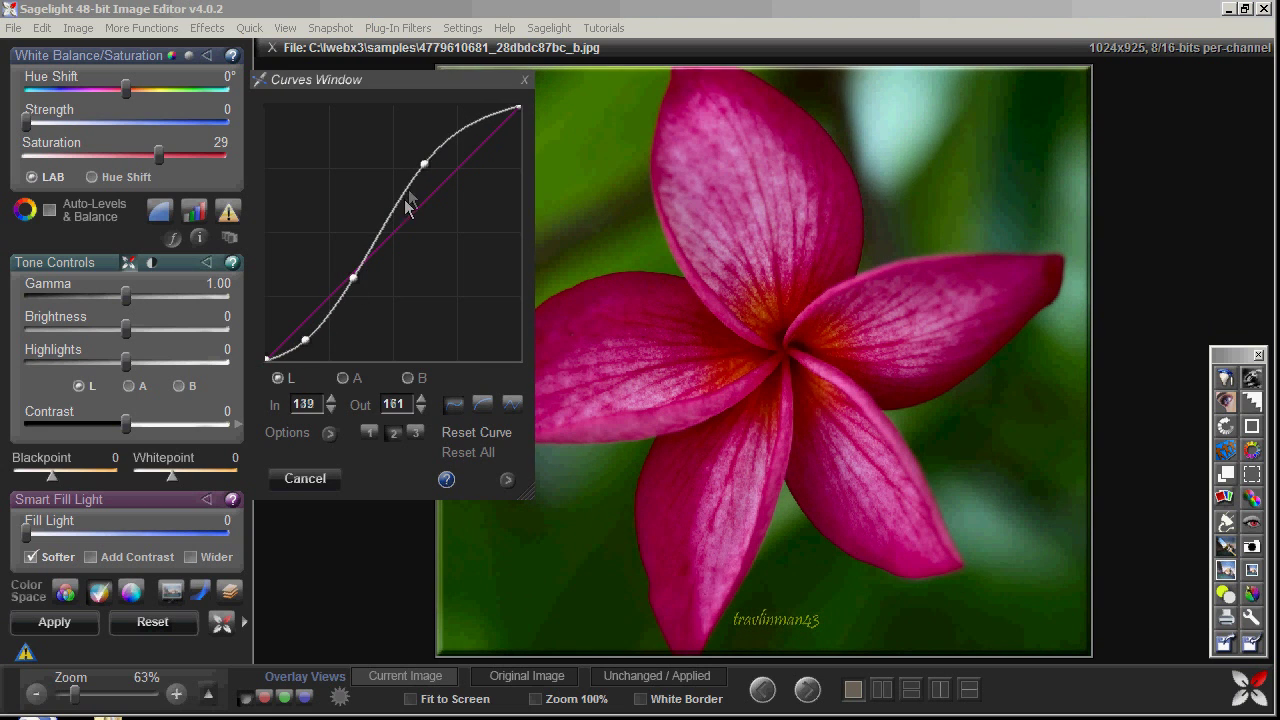
{"action": "left_click_drag", "start_coordinate": [423, 158], "coordinate": [422, 150]}
{"action": "left_click", "coordinate": [353, 279]}
{"action": "left_click_drag", "start_coordinate": [353, 284], "coordinate": [353, 271]}
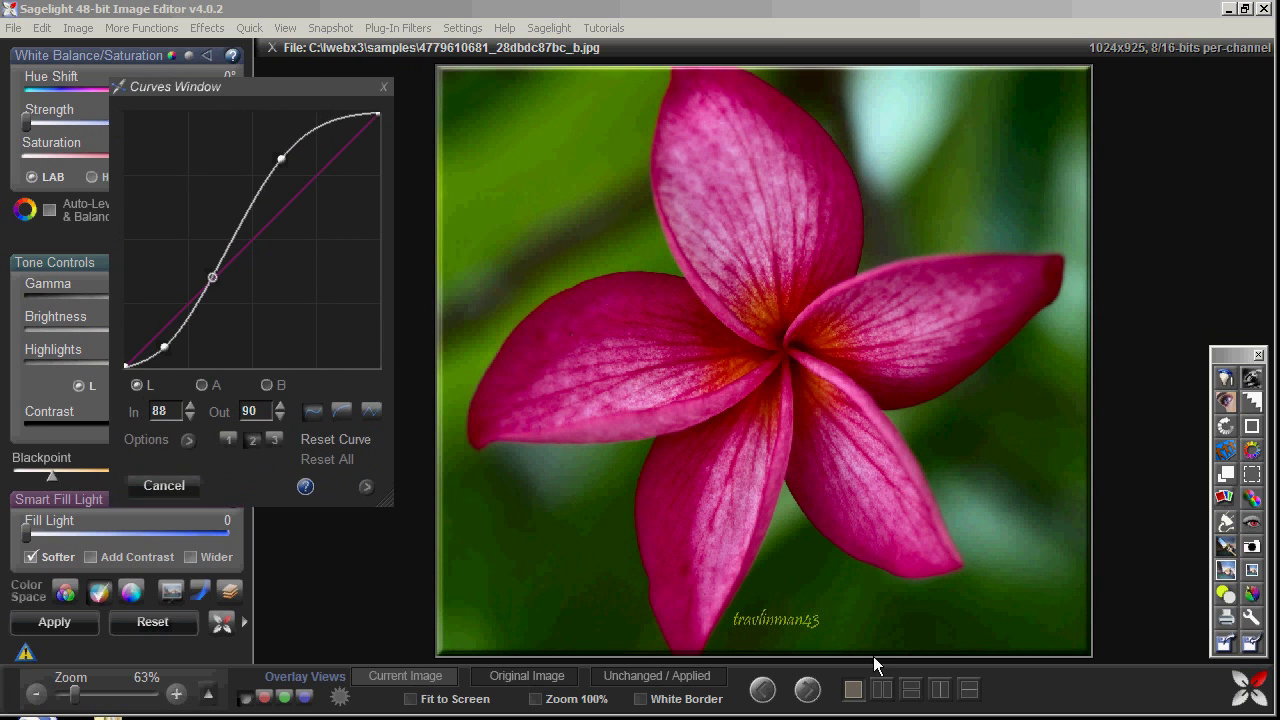
Show the current and original images side by side and adjust the L curve's midtone and shadow points, shadows around 51 in, 29 out
{"action": "left_click", "coordinate": [881, 689]}
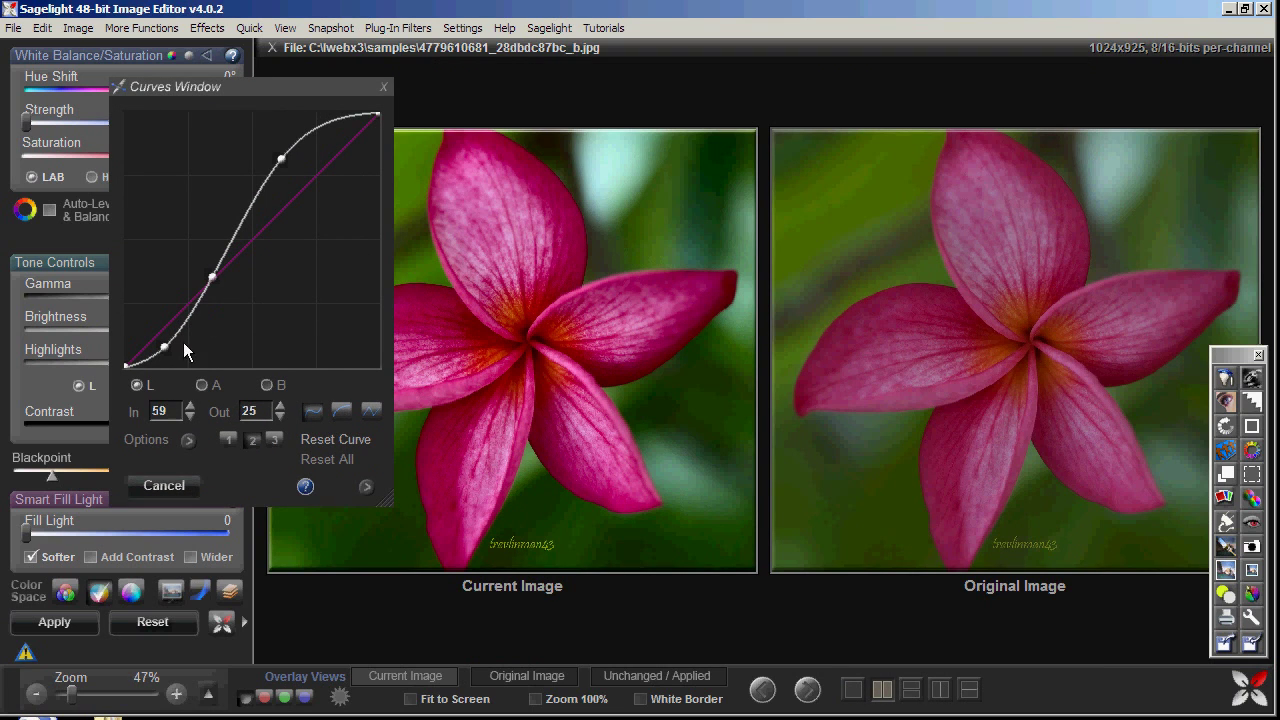
{"action": "left_click_drag", "start_coordinate": [164, 348], "coordinate": [170, 331]}
{"action": "left_click_drag", "start_coordinate": [212, 277], "coordinate": [216, 280]}
{"action": "left_click_drag", "start_coordinate": [171, 331], "coordinate": [175, 337]}
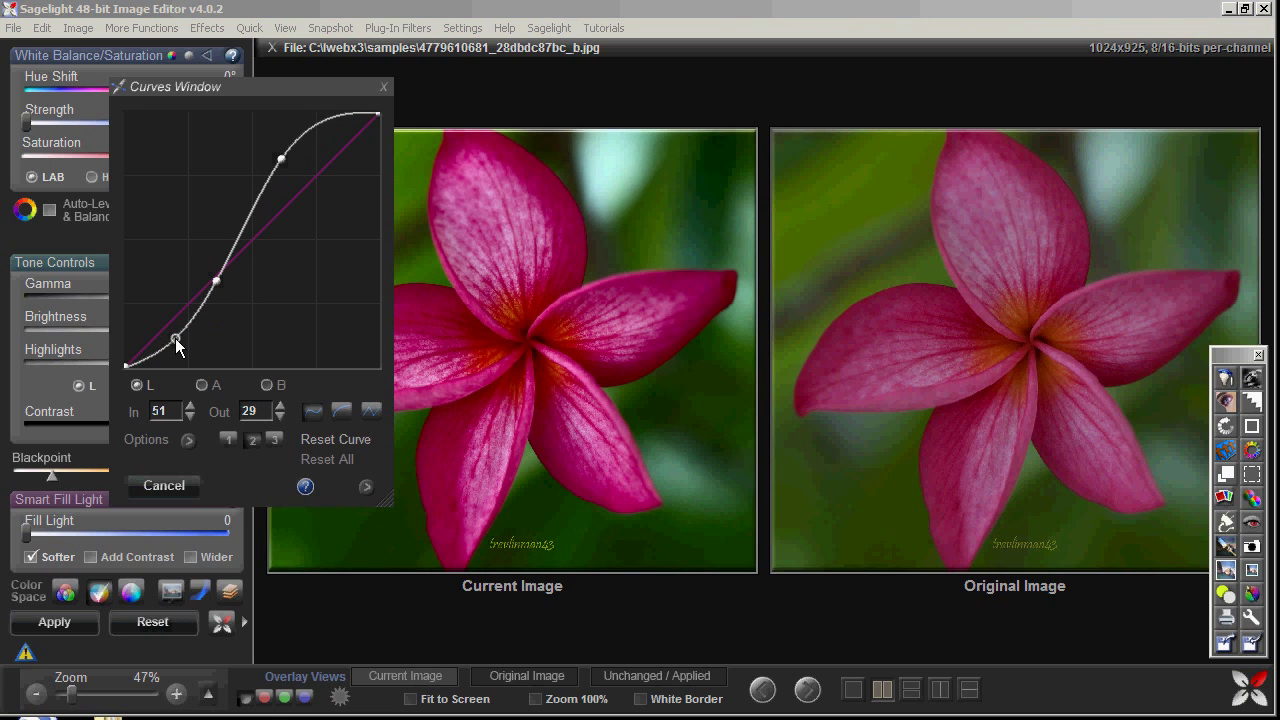